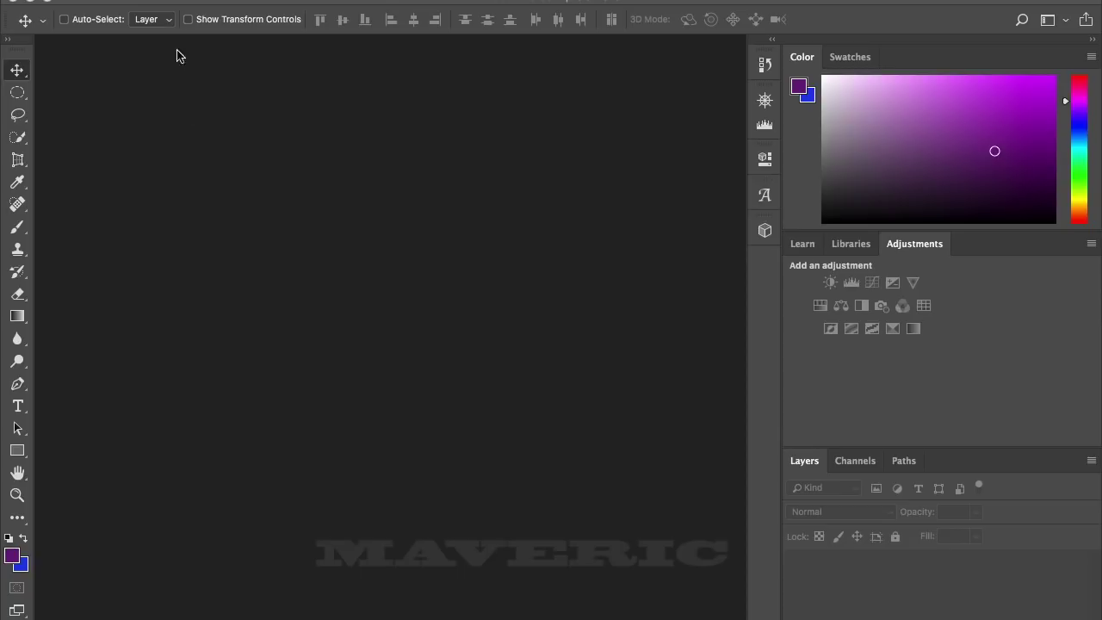
# Open Banner Template.psd from the Downloads folder.
pyautogui.click(172, 0)
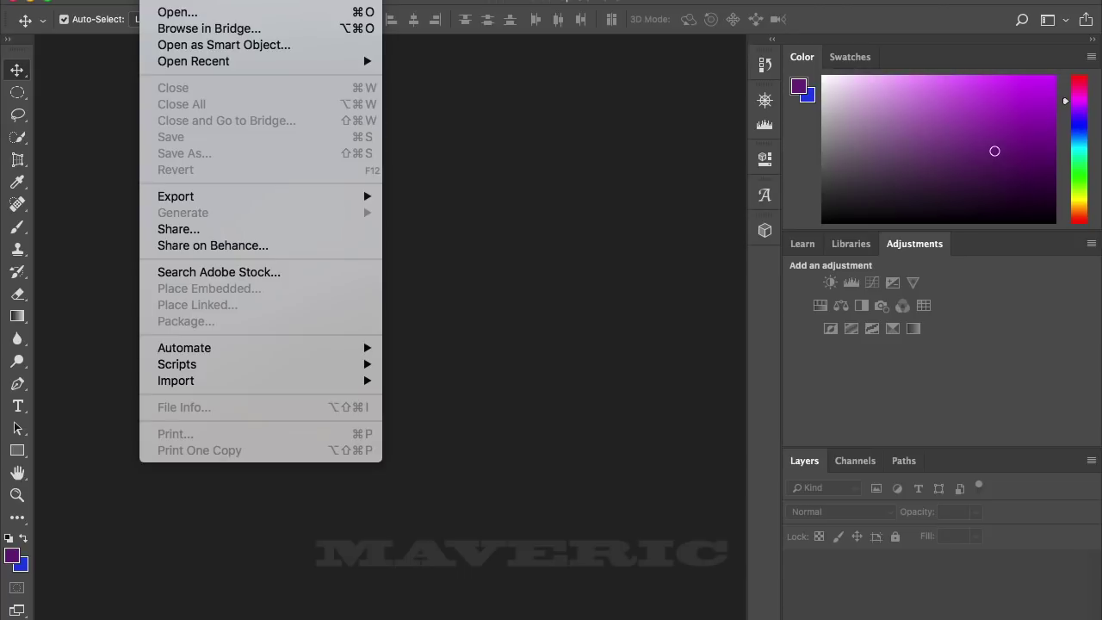
pyautogui.click(176, 13)
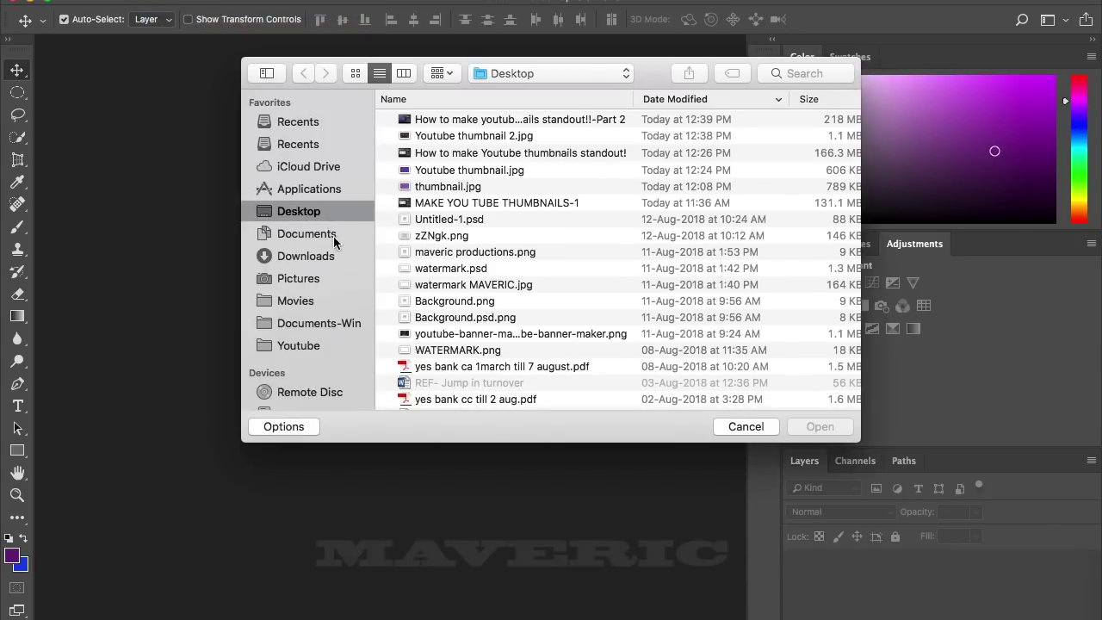
pyautogui.click(324, 258)
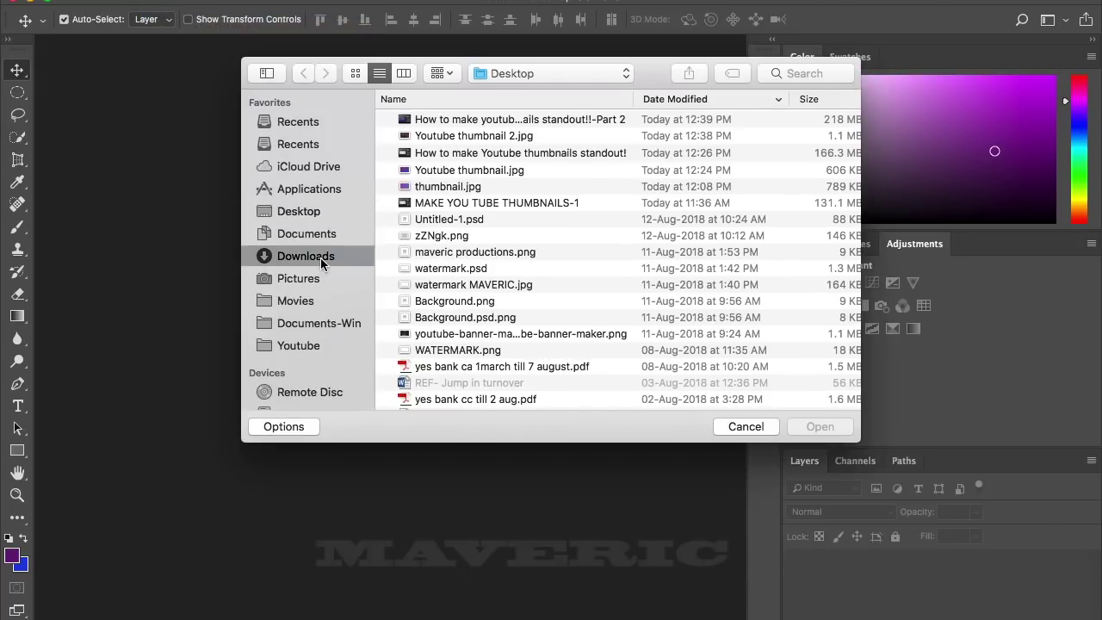
pyautogui.click(472, 122)
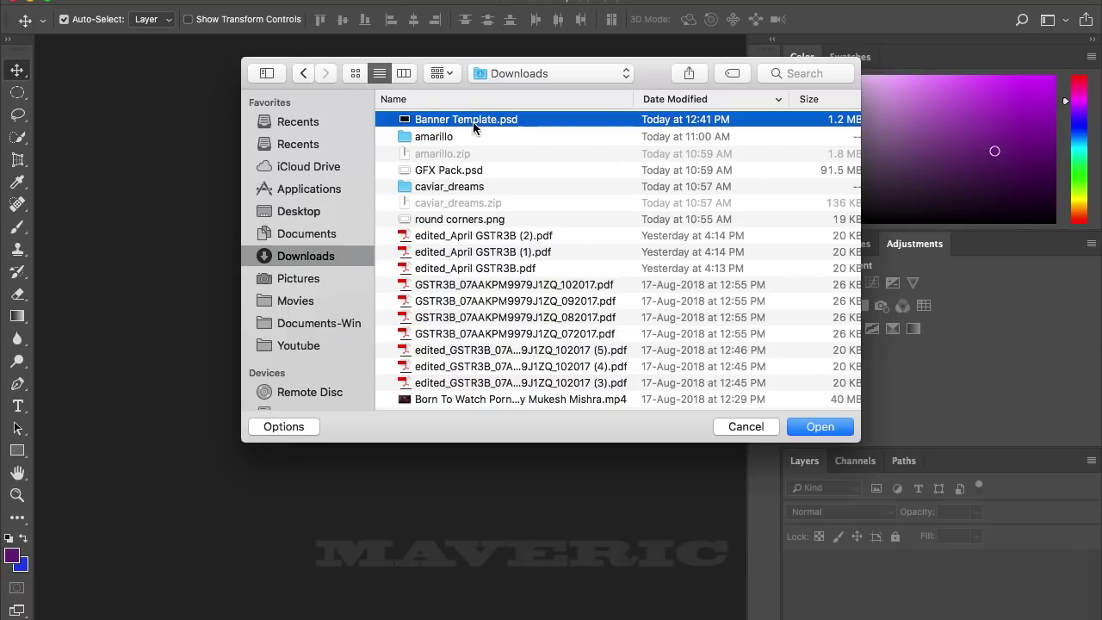
pyautogui.click(820, 430)
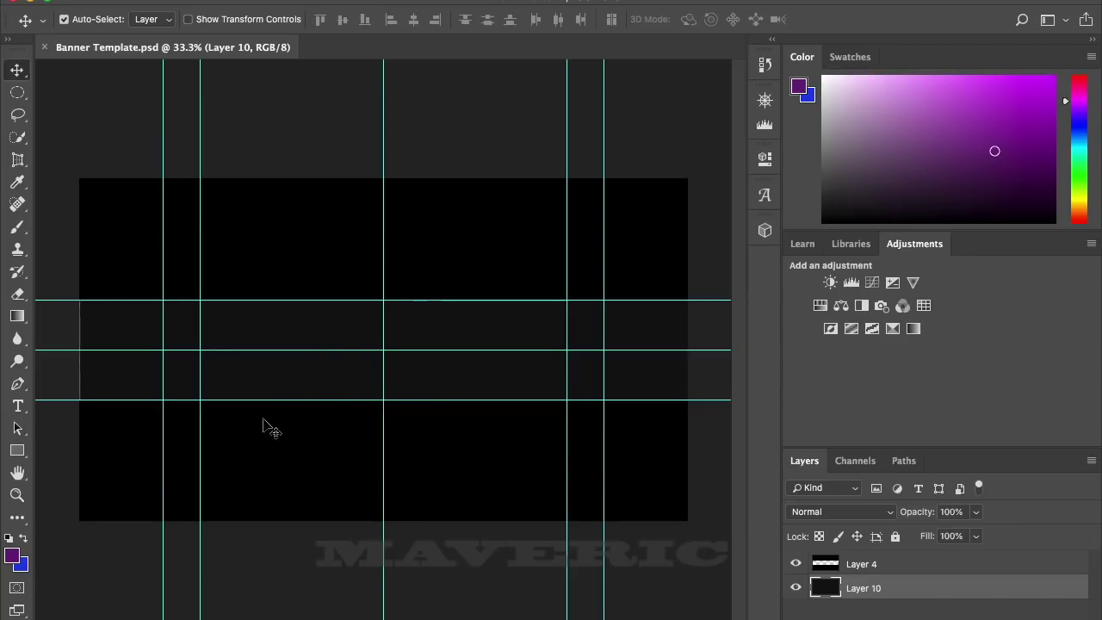
# Set the foreground colour to bright blue 0c11d8.
pyautogui.click(12, 556)
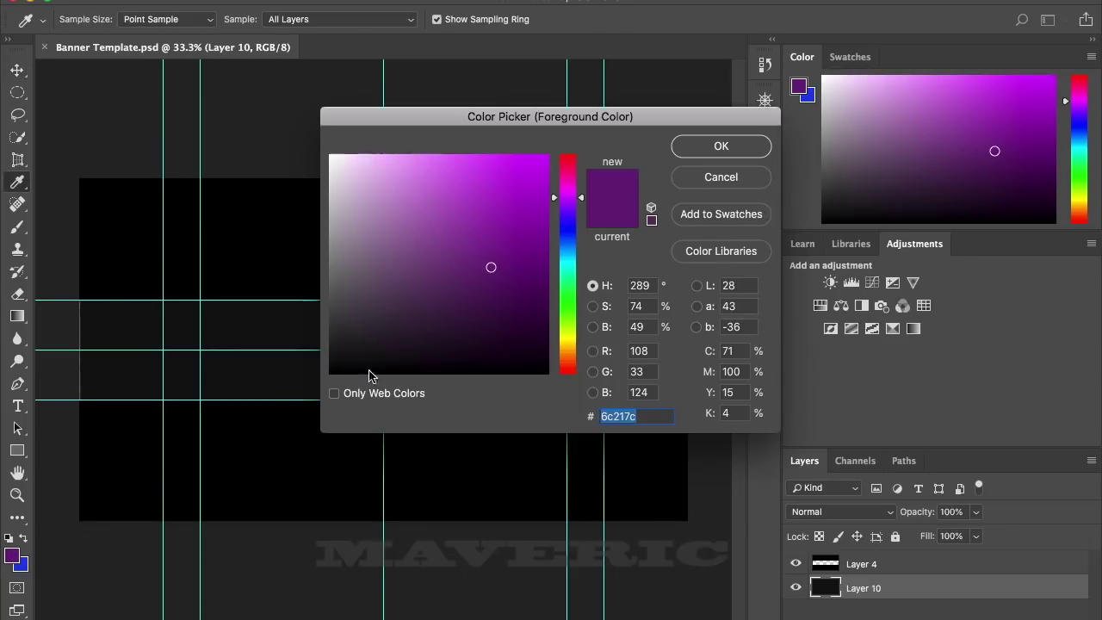
pyautogui.click(576, 229)
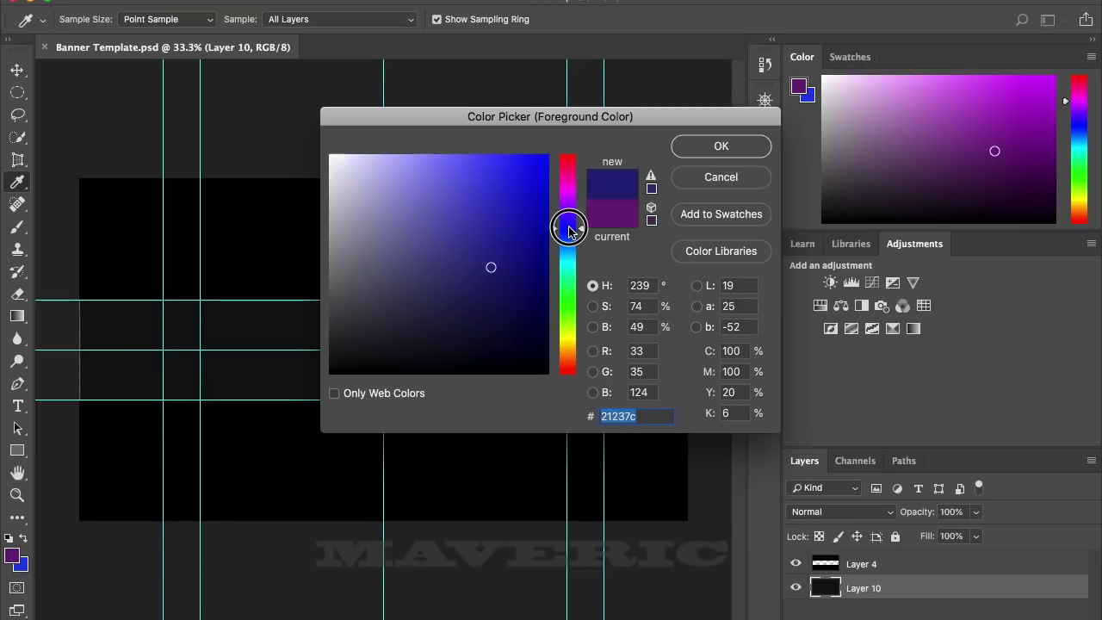
pyautogui.click(536, 188)
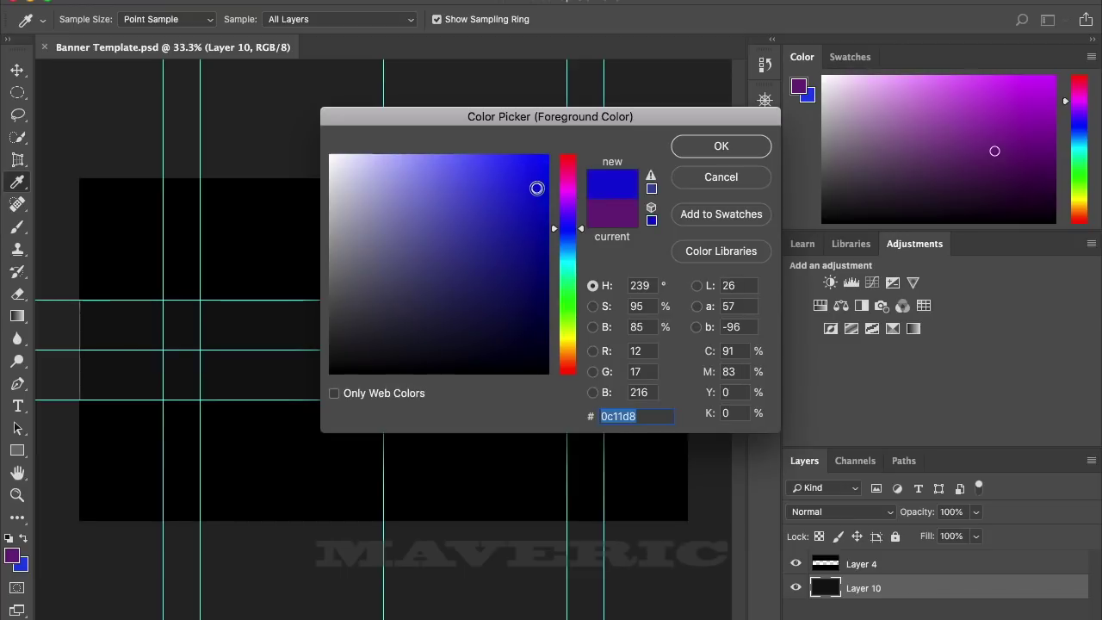
pyautogui.click(708, 152)
pyautogui.press('v')
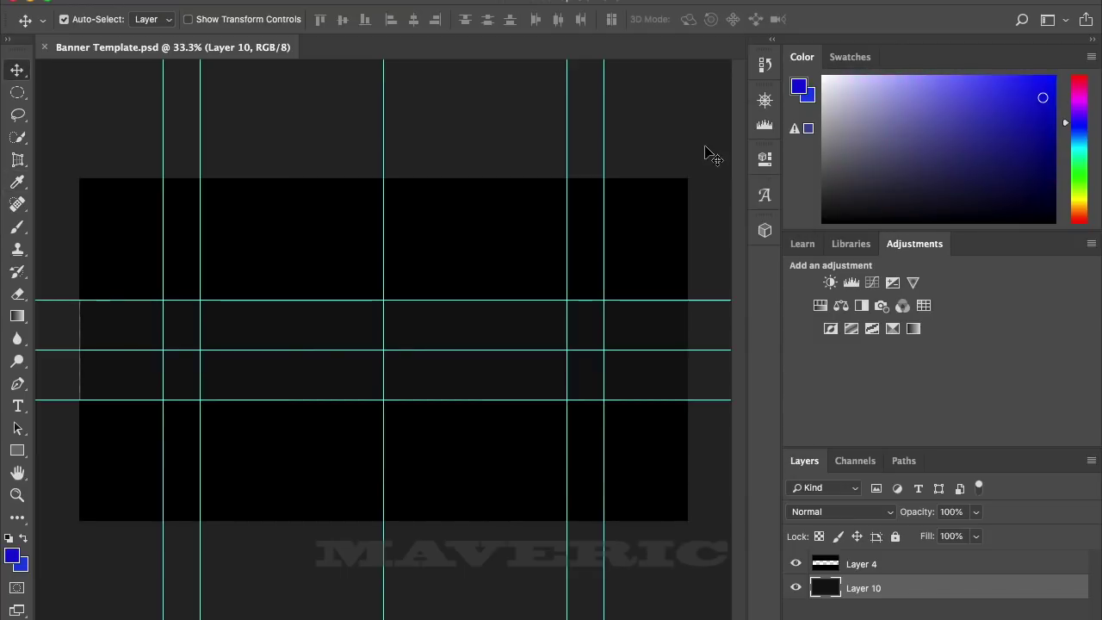
# Fill the band between the guides on Layer 10 with blue using the Paint Bucket Tool.
pyautogui.click(27, 323)
pyautogui.click(27, 323)
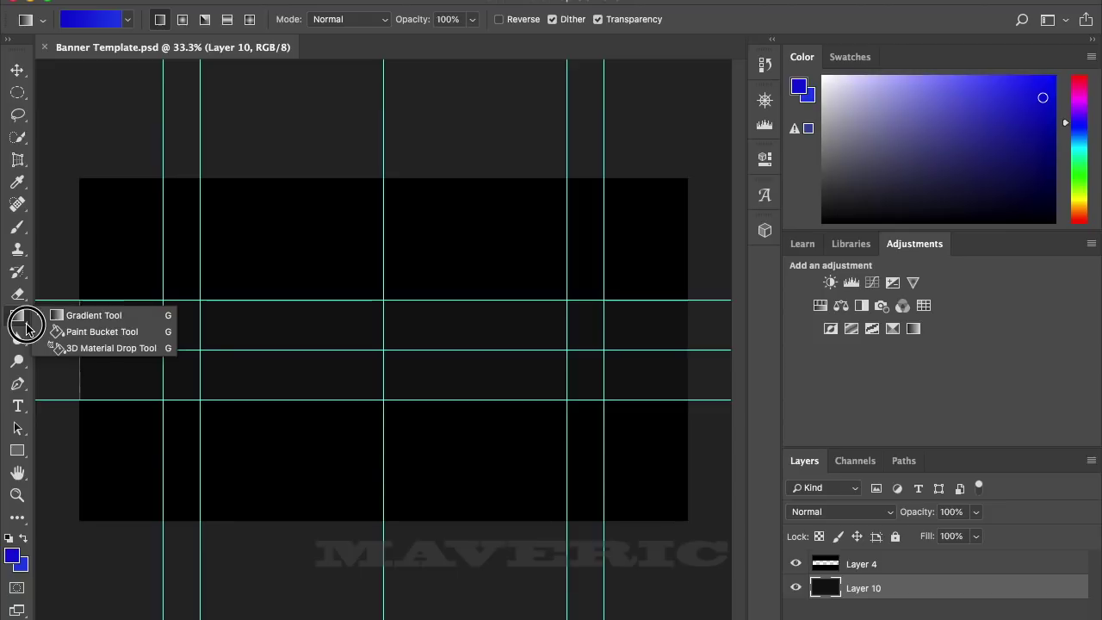
pyautogui.click(57, 333)
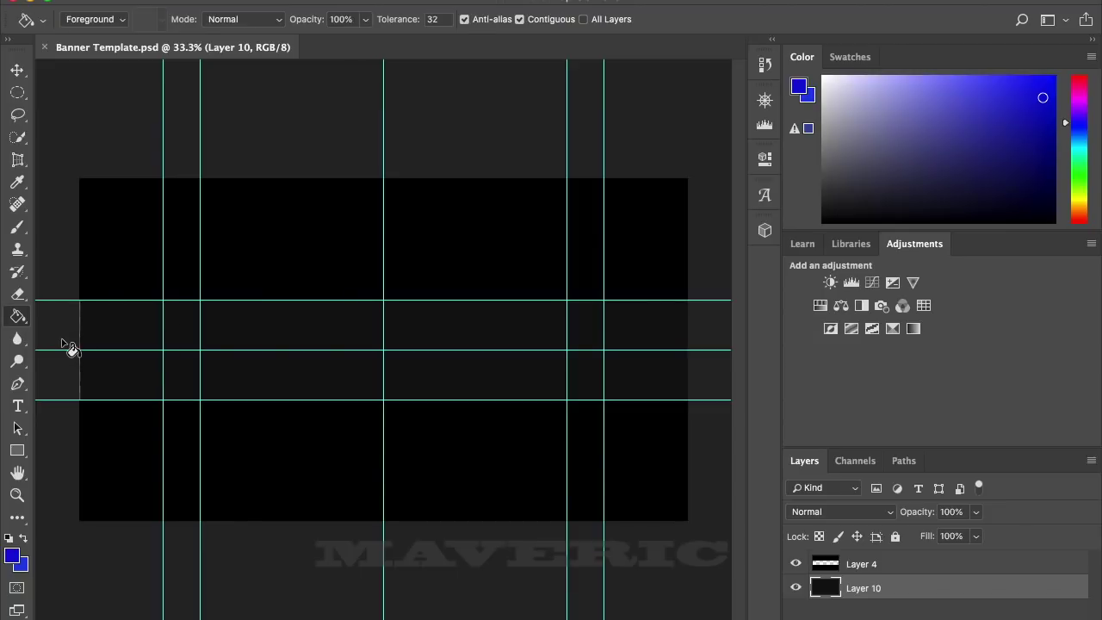
pyautogui.click(200, 355)
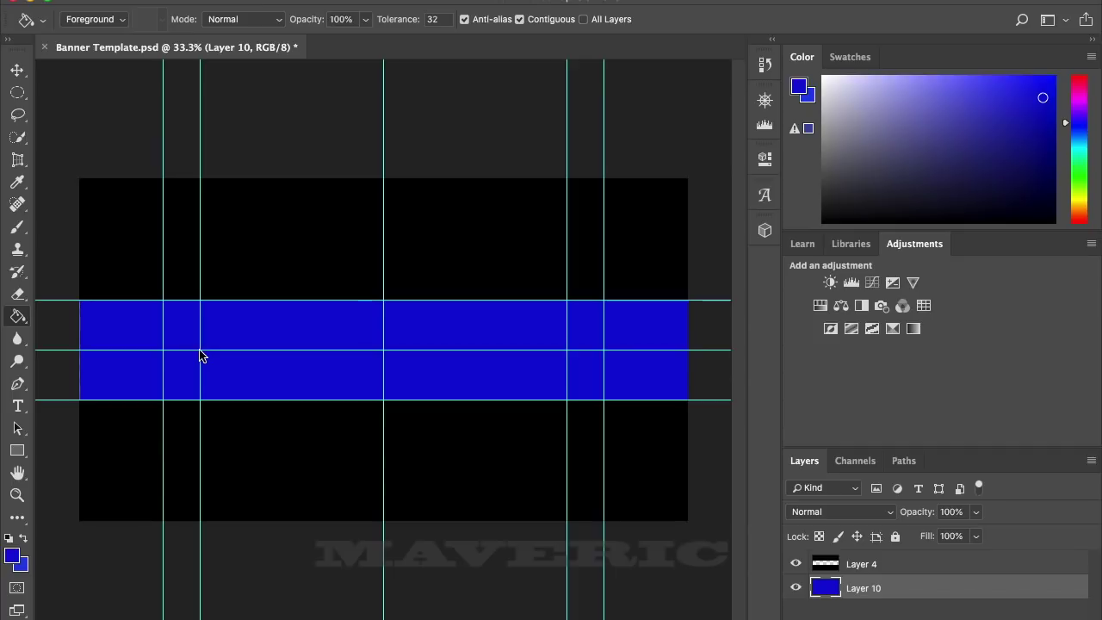
# Undo the accidental flare glow layer and toggle Layers 4 and 10 to check the fill.
pyautogui.hotkey('ctrl', 'v')
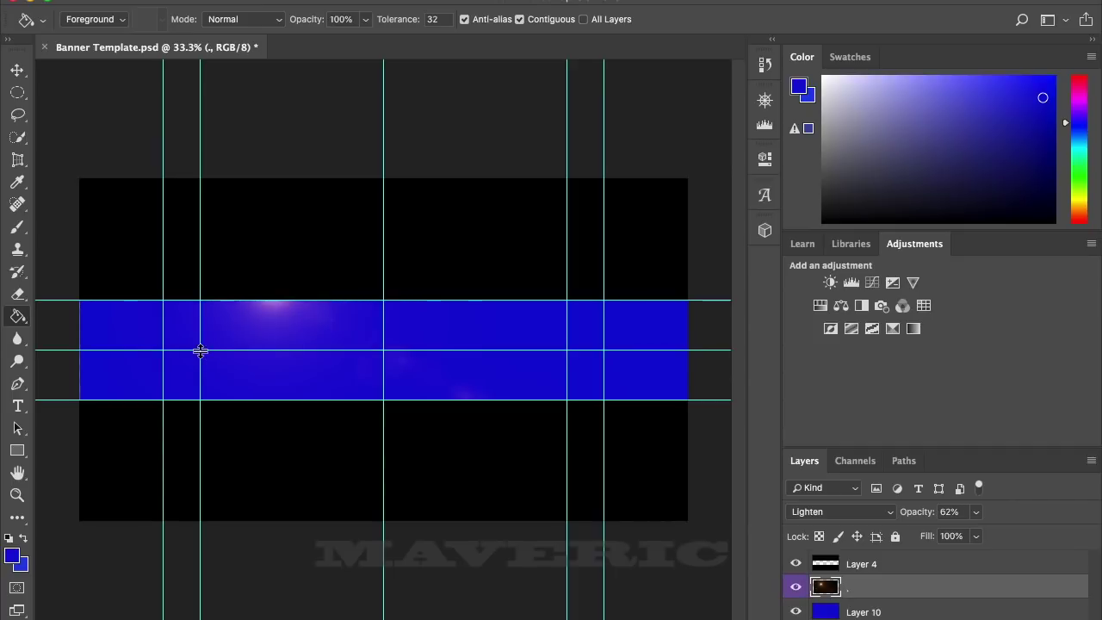
pyautogui.hotkey('ctrl', 'z')
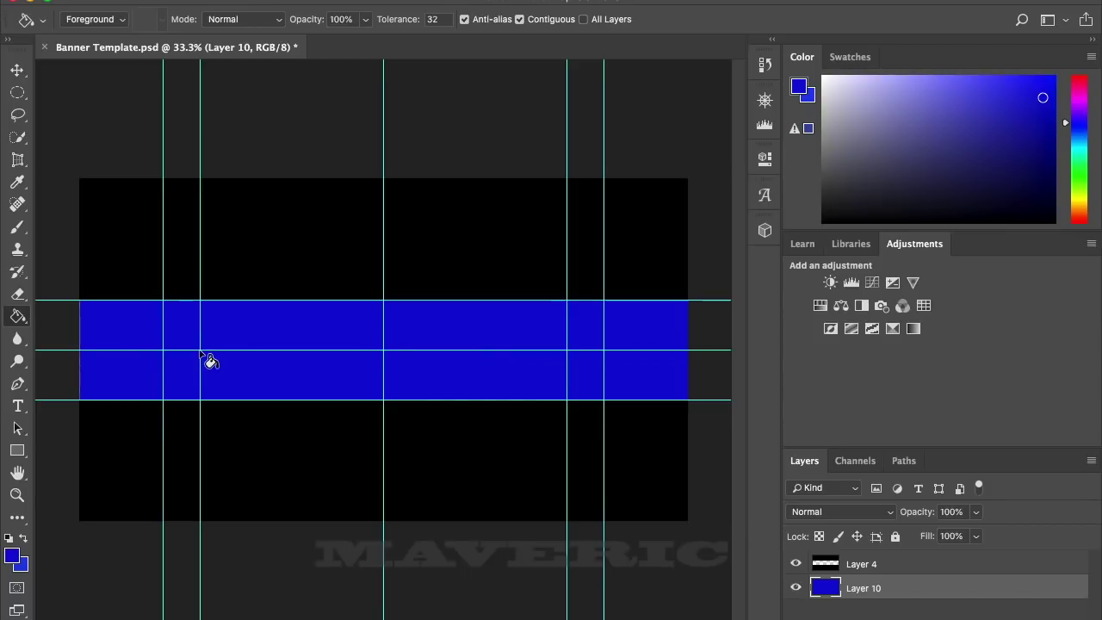
pyautogui.click(797, 564)
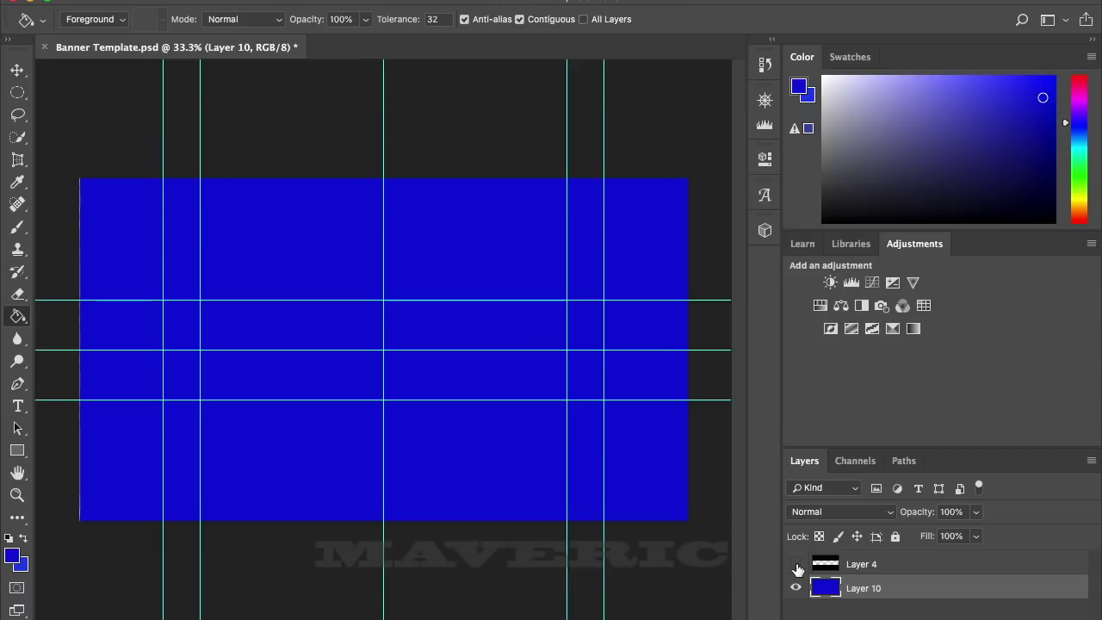
pyautogui.click(796, 564)
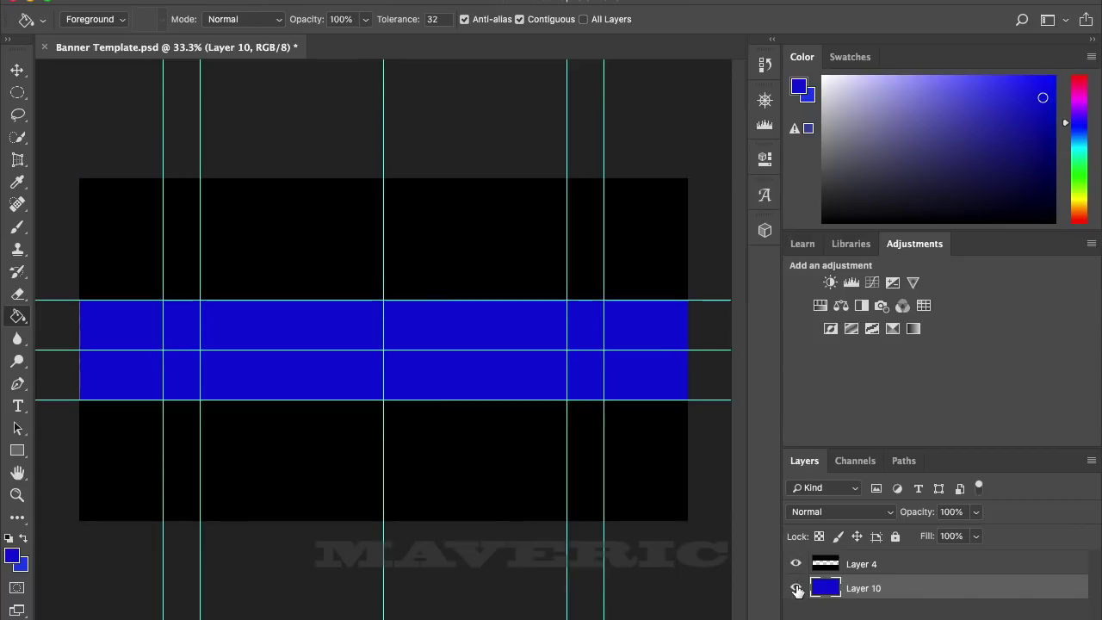
pyautogui.click(796, 588)
pyautogui.click(796, 589)
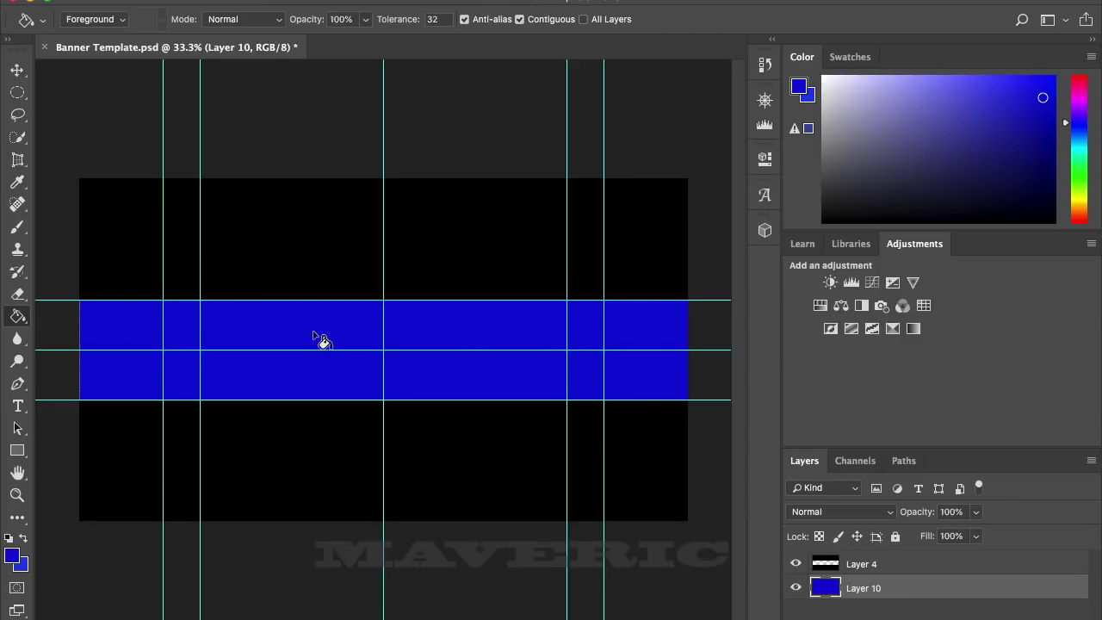
# Change the foreground colour to deeper blue 1108d5 and add a new empty Layer 11.
pyautogui.click(12, 557)
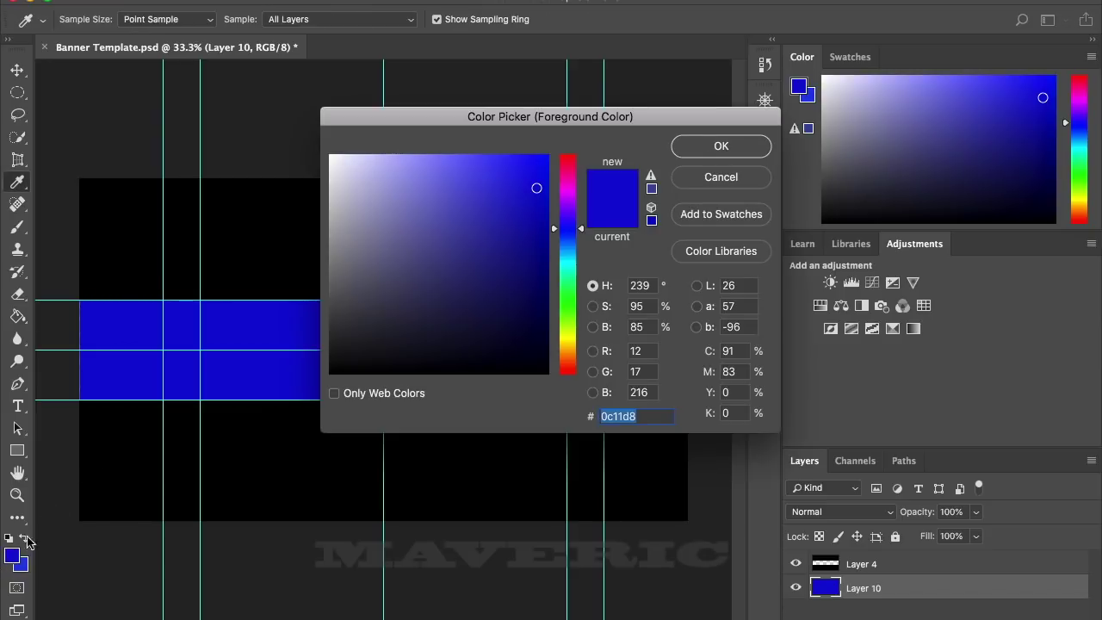
pyautogui.click(513, 230)
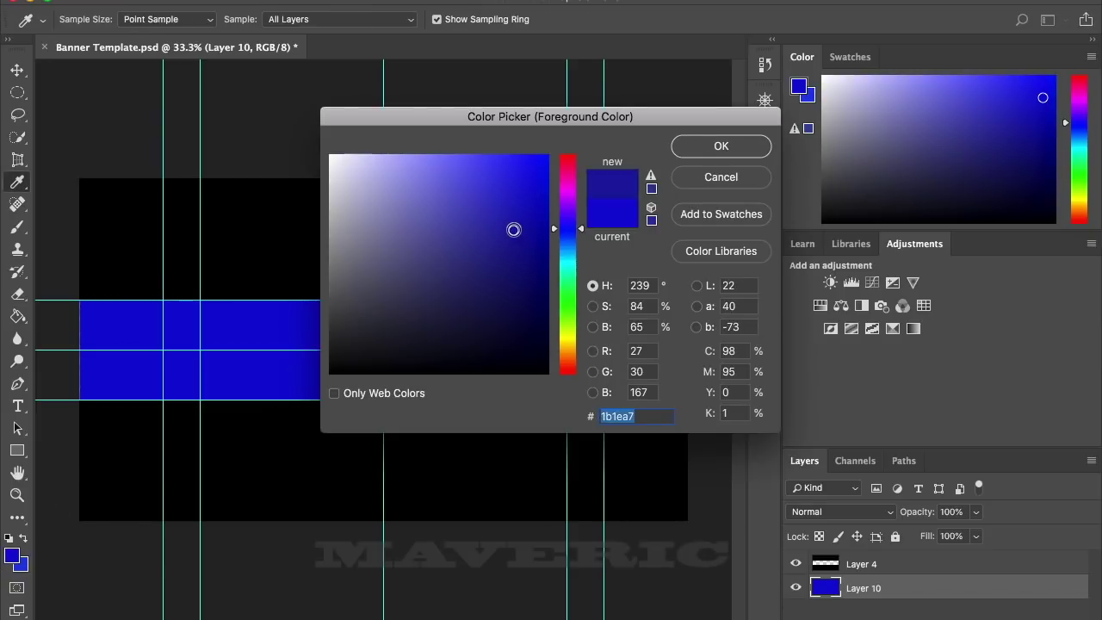
pyautogui.click(515, 190)
pyautogui.click(566, 232)
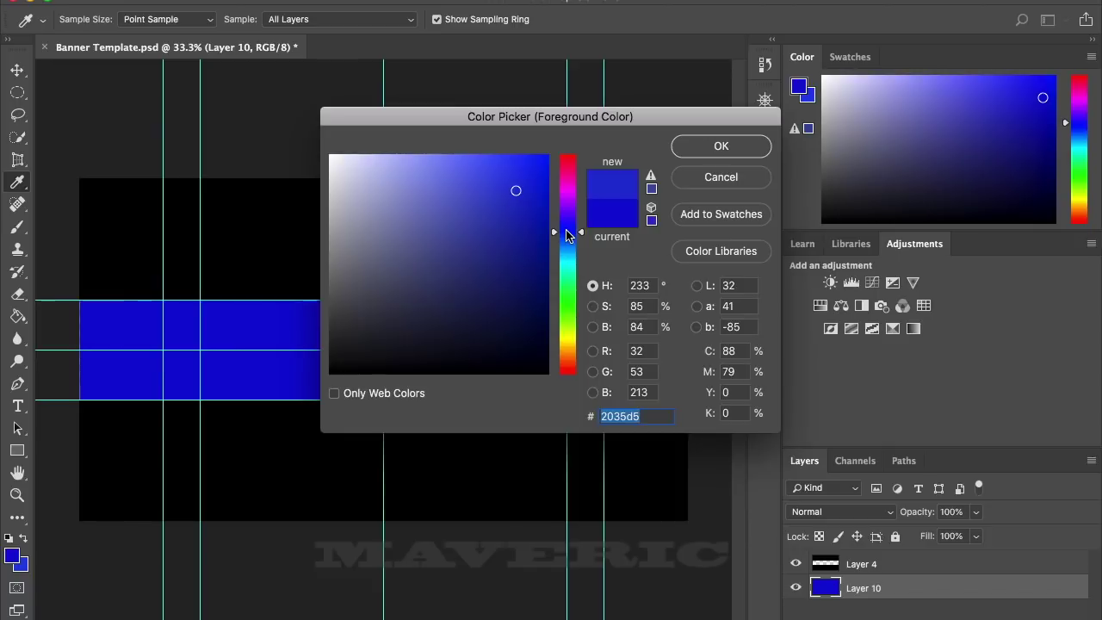
pyautogui.click(568, 228)
pyautogui.click(568, 226)
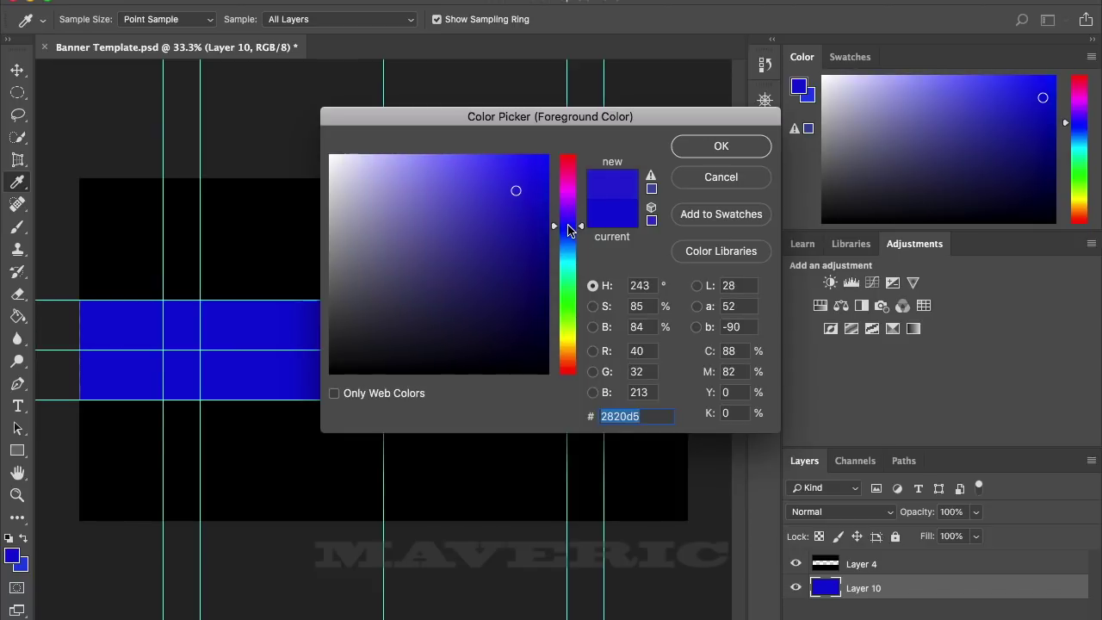
pyautogui.click(540, 190)
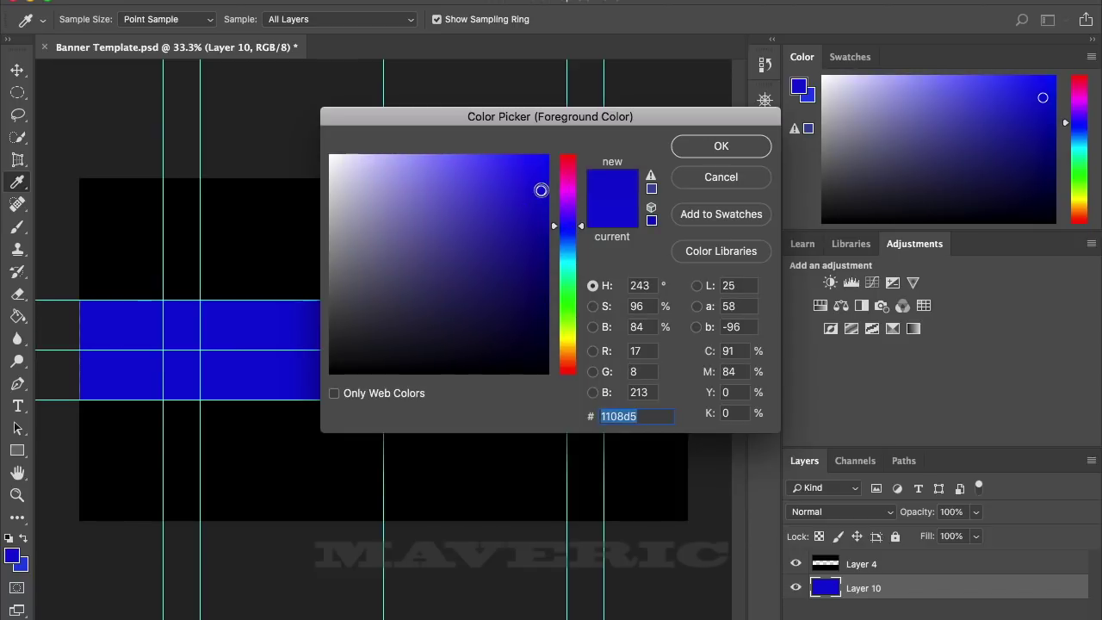
pyautogui.click(721, 146)
pyautogui.press('g')
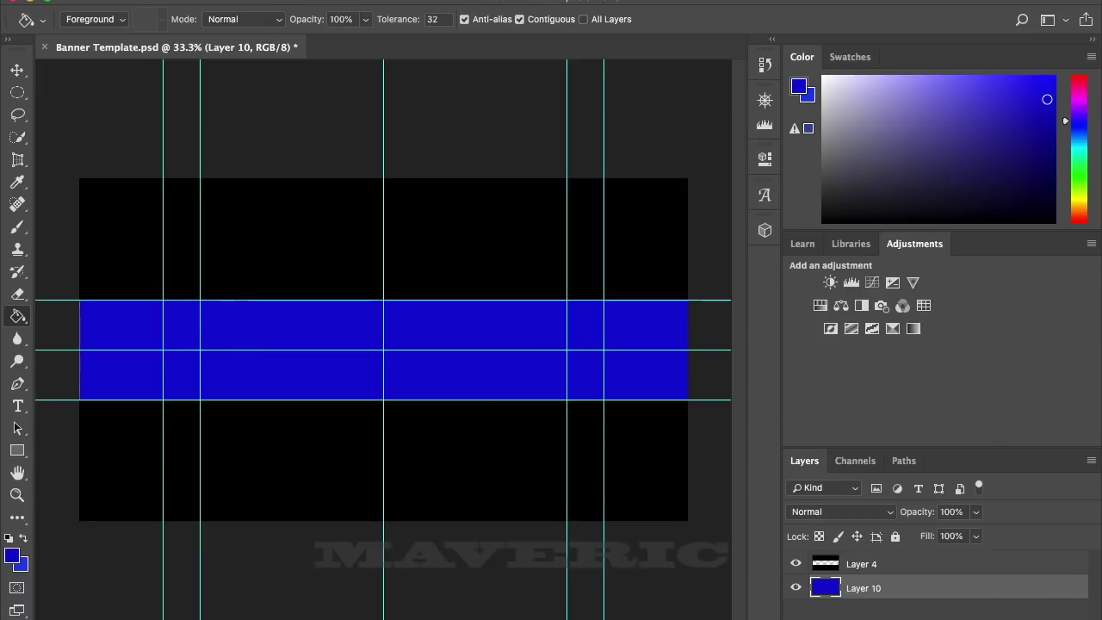
pyautogui.hotkey('ctrl', 'shift', 'alt', 'n')
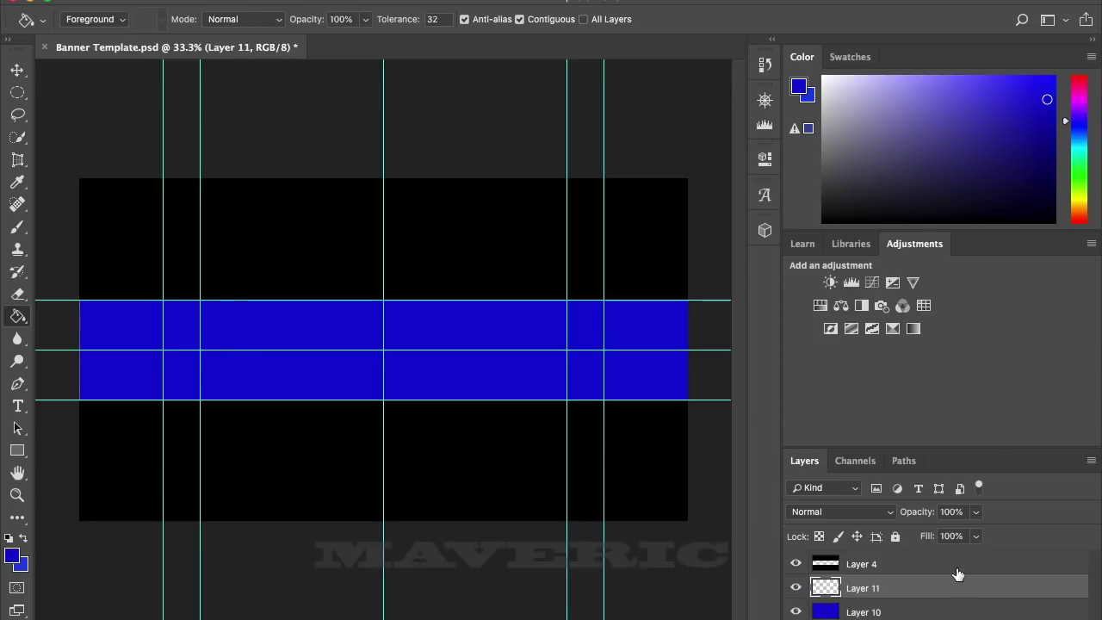
# Type MAVERIC across the blue band in 200 pt Arial Black.
pyautogui.click(16, 406)
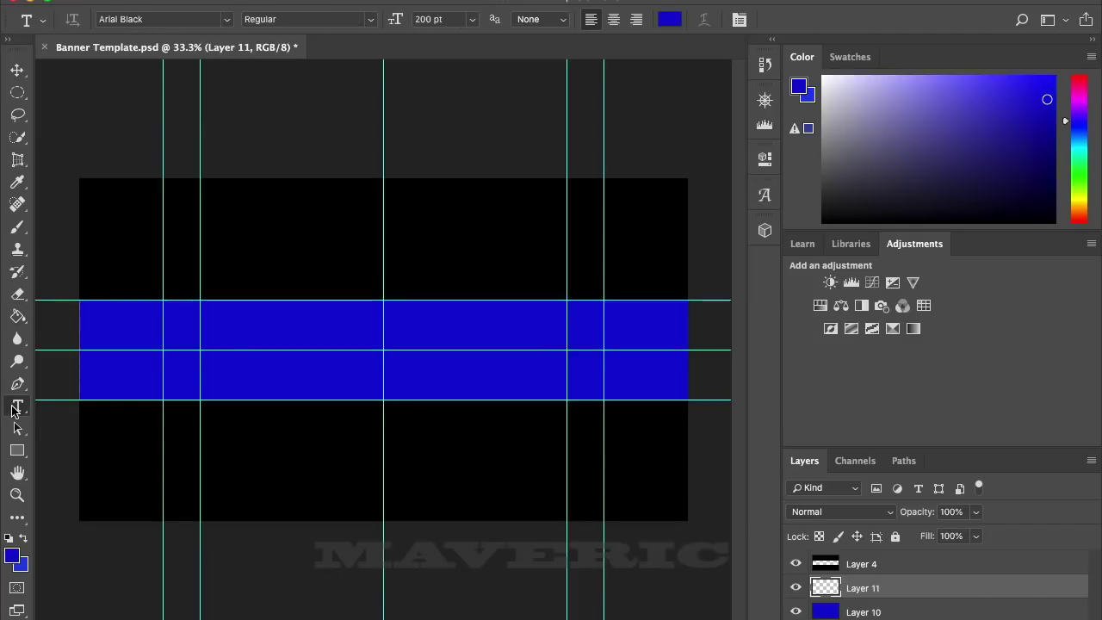
pyautogui.click(292, 348)
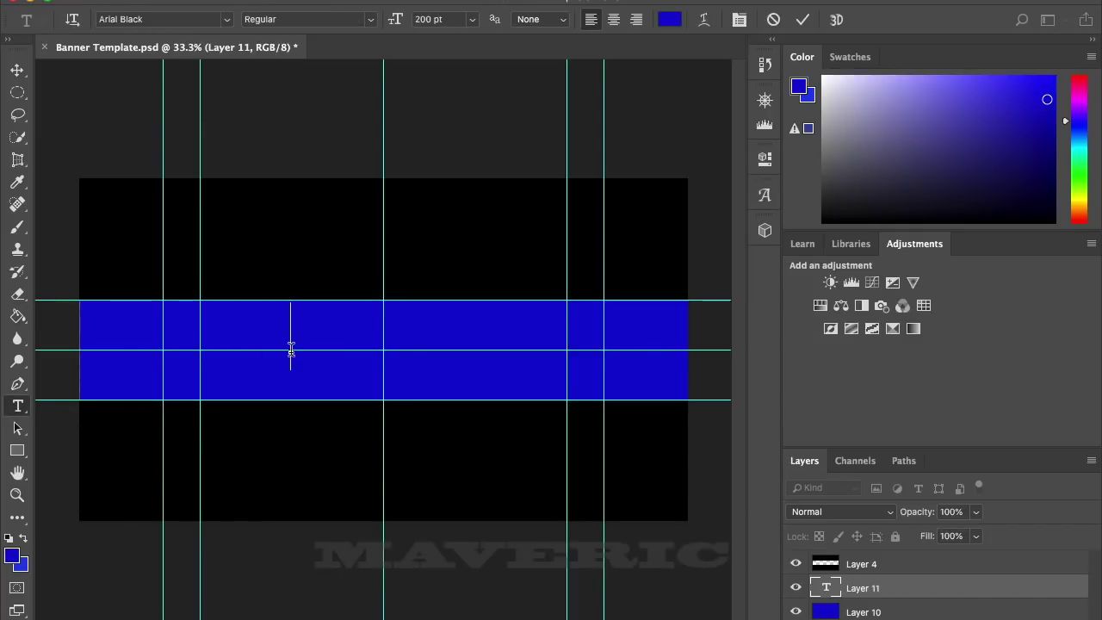
pyautogui.click(422, 17)
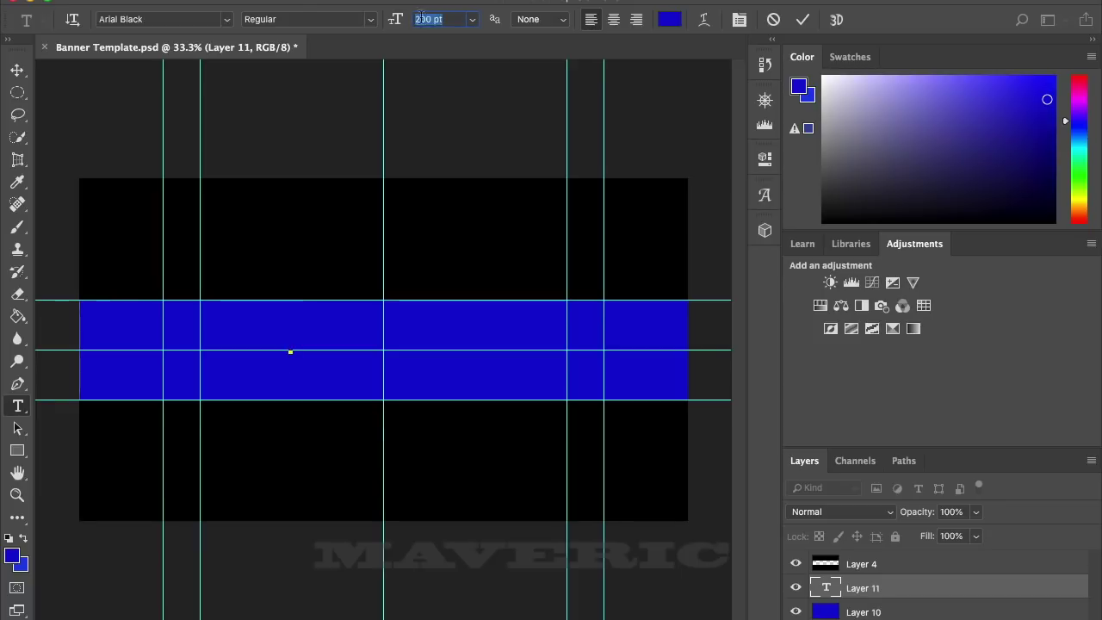
pyautogui.click(289, 353)
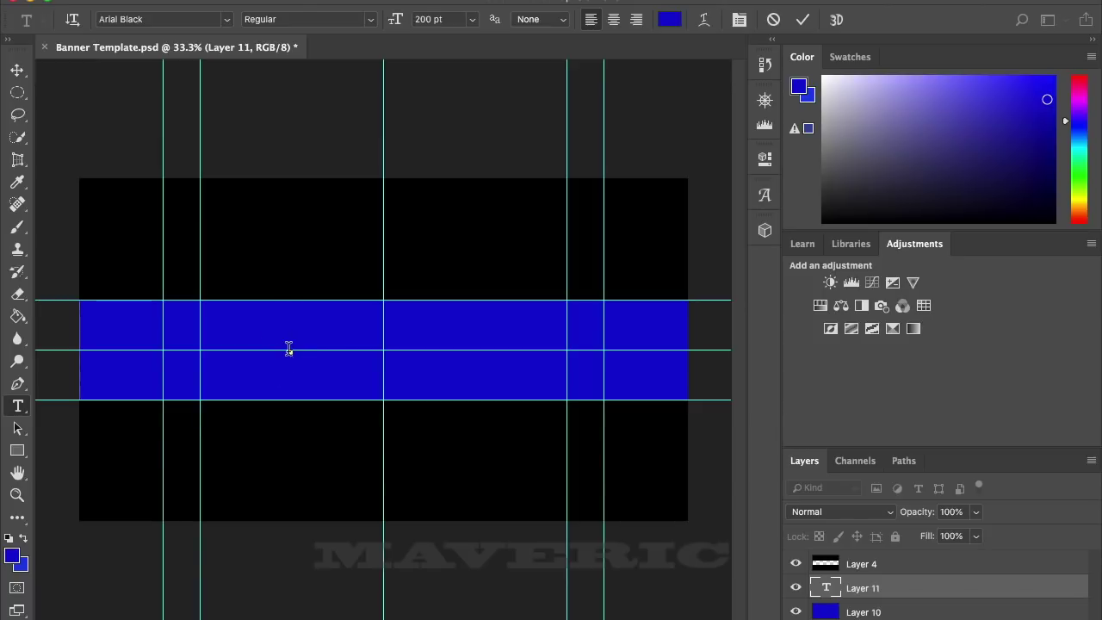
pyautogui.write('MAVERIC')
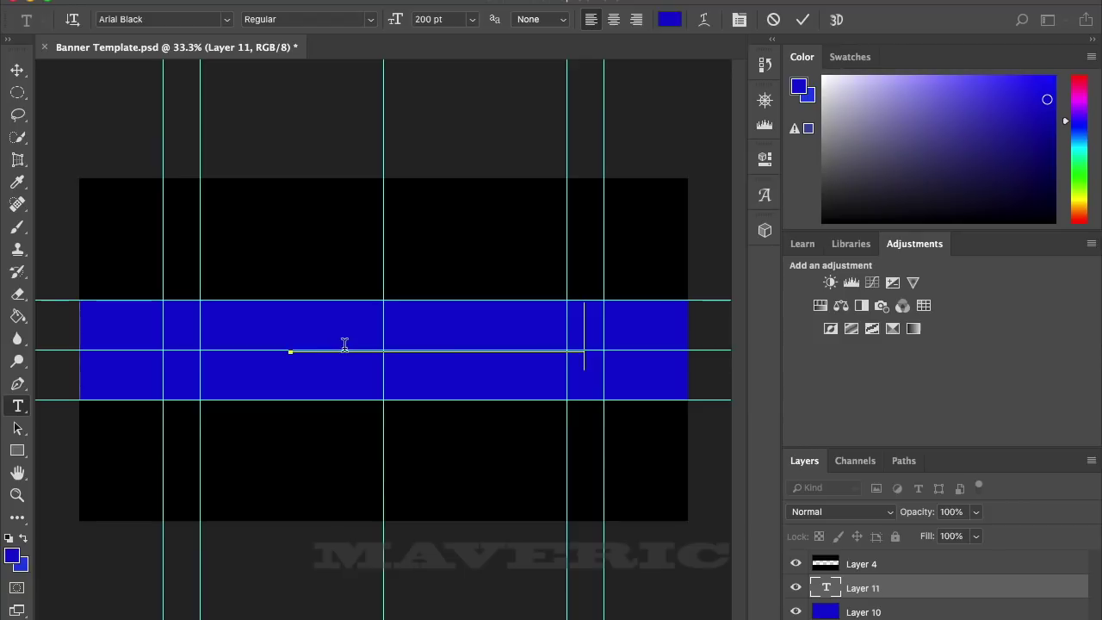
# Change the MAVERIC text colour to white.
pyautogui.press('super+a')
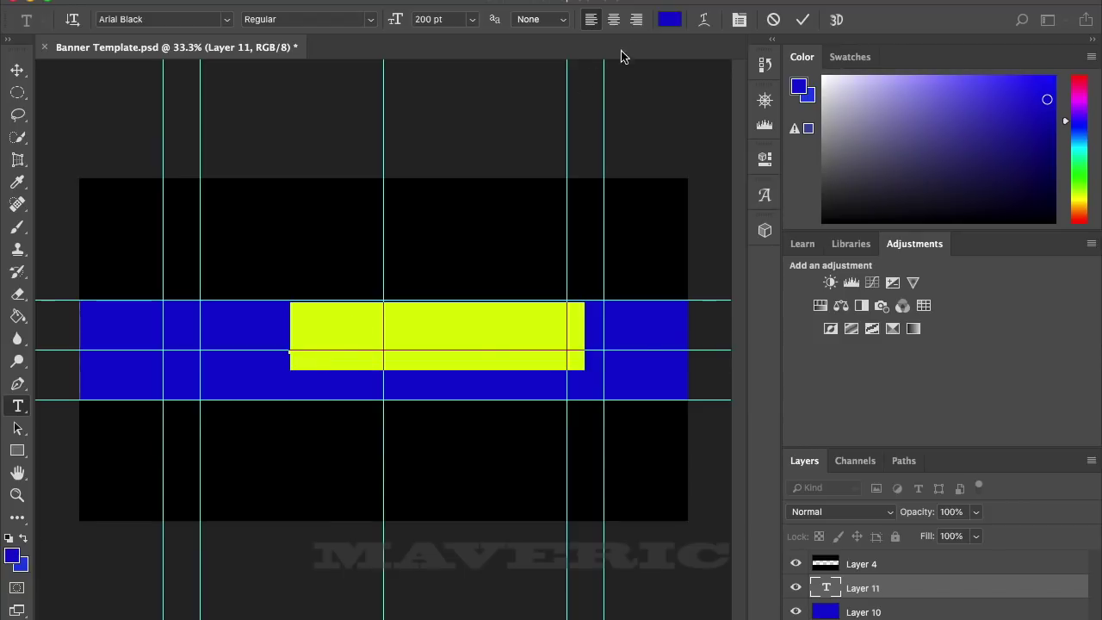
pyautogui.click(669, 19)
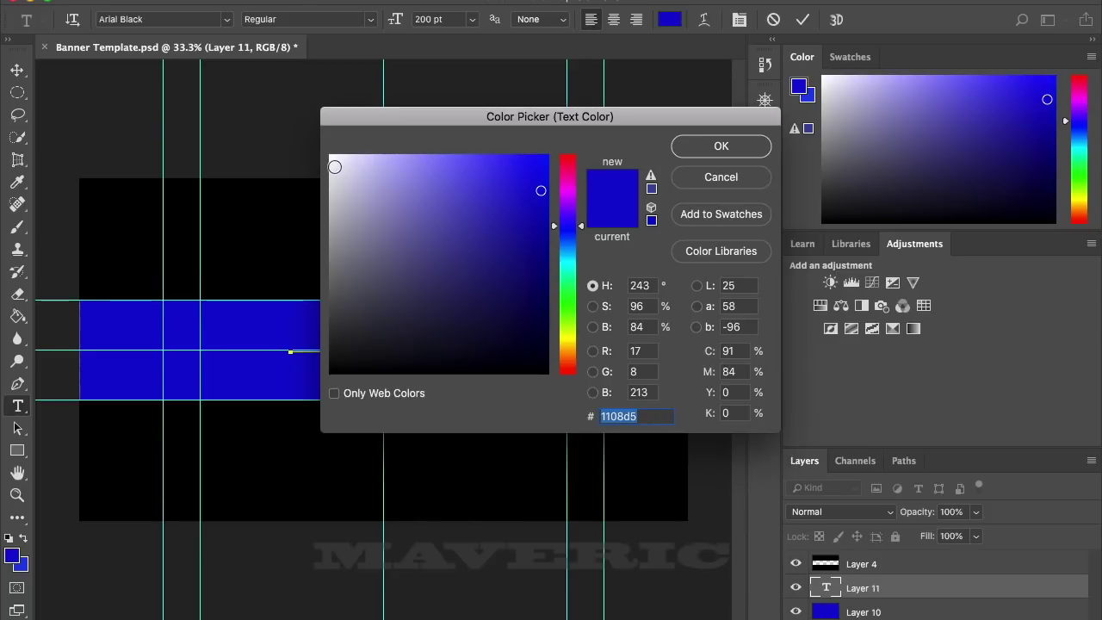
pyautogui.click(332, 158)
pyautogui.click(728, 148)
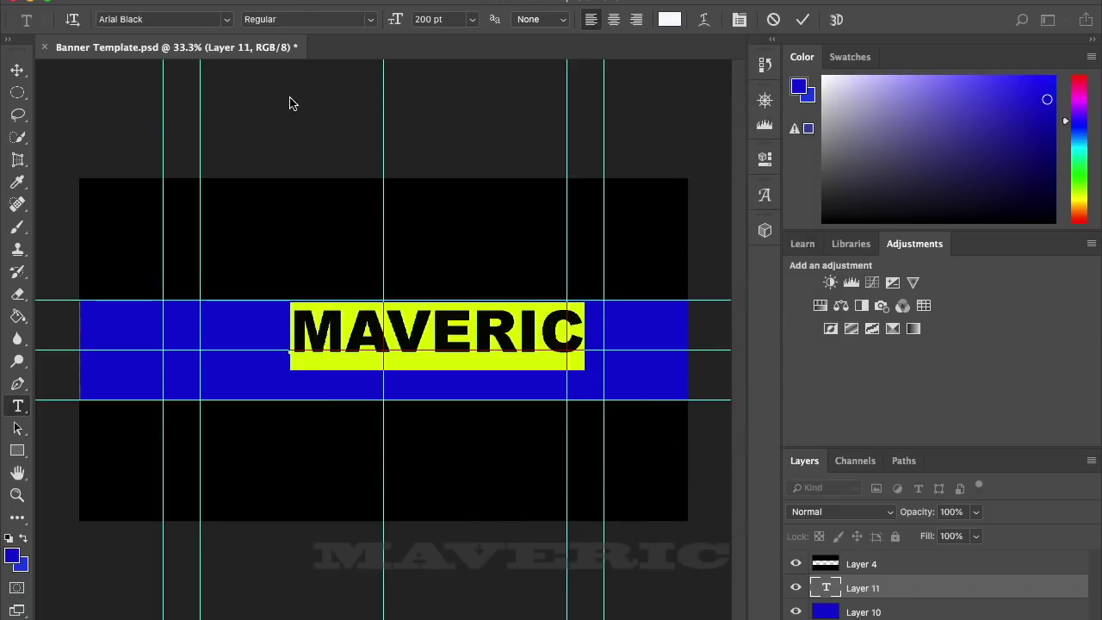
# Try Athelas, then set MAVERIC in Amarillo and shift it left on the banner.
pyautogui.click(226, 20)
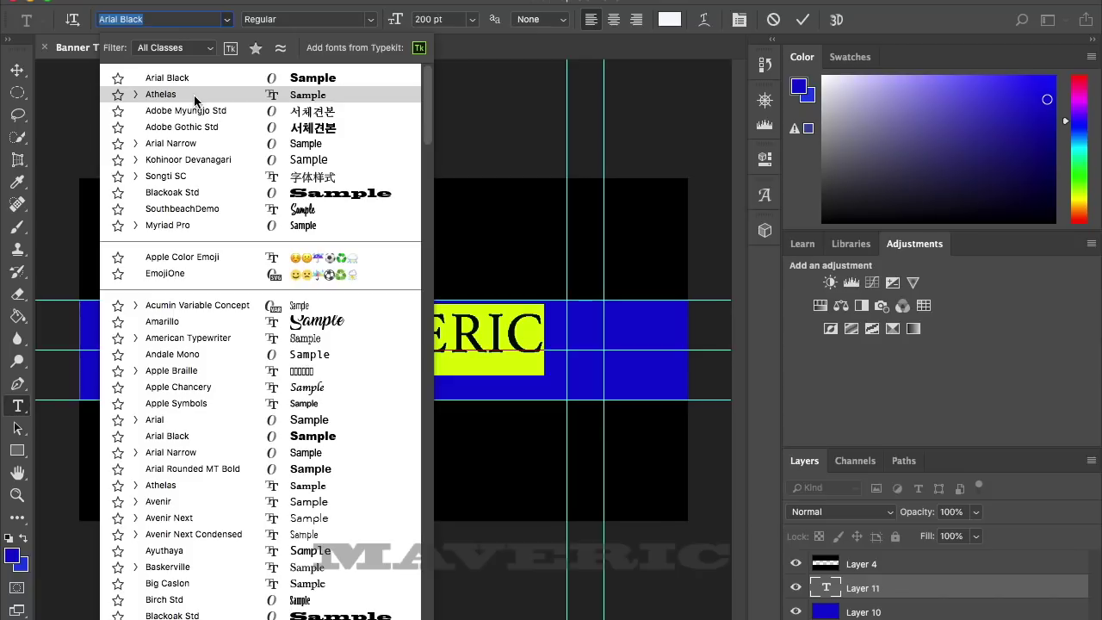
pyautogui.click(195, 95)
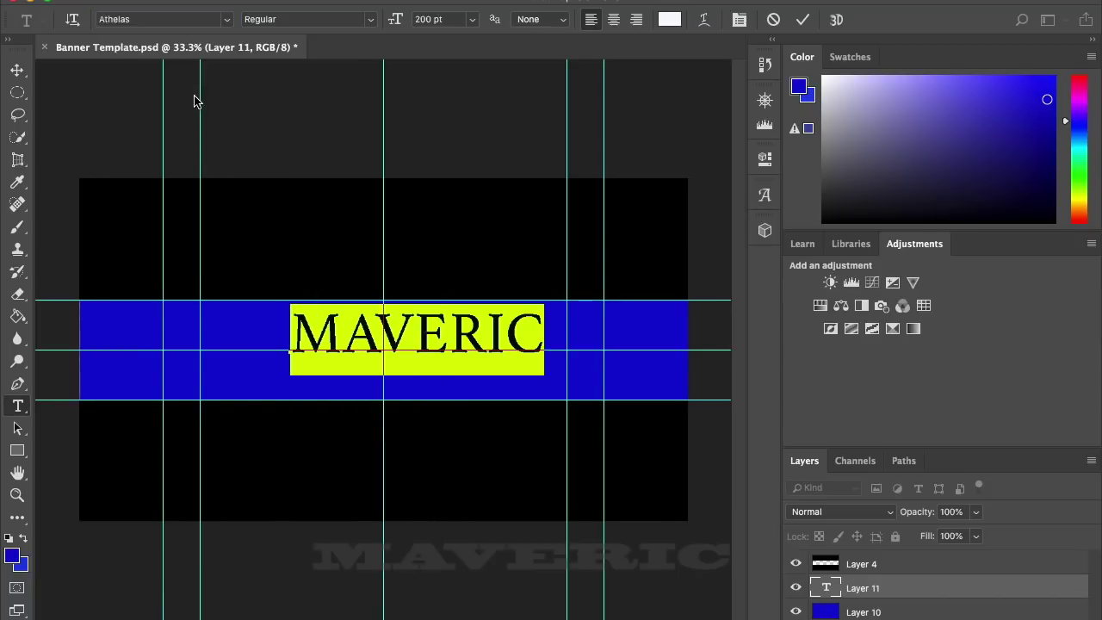
pyautogui.click(228, 20)
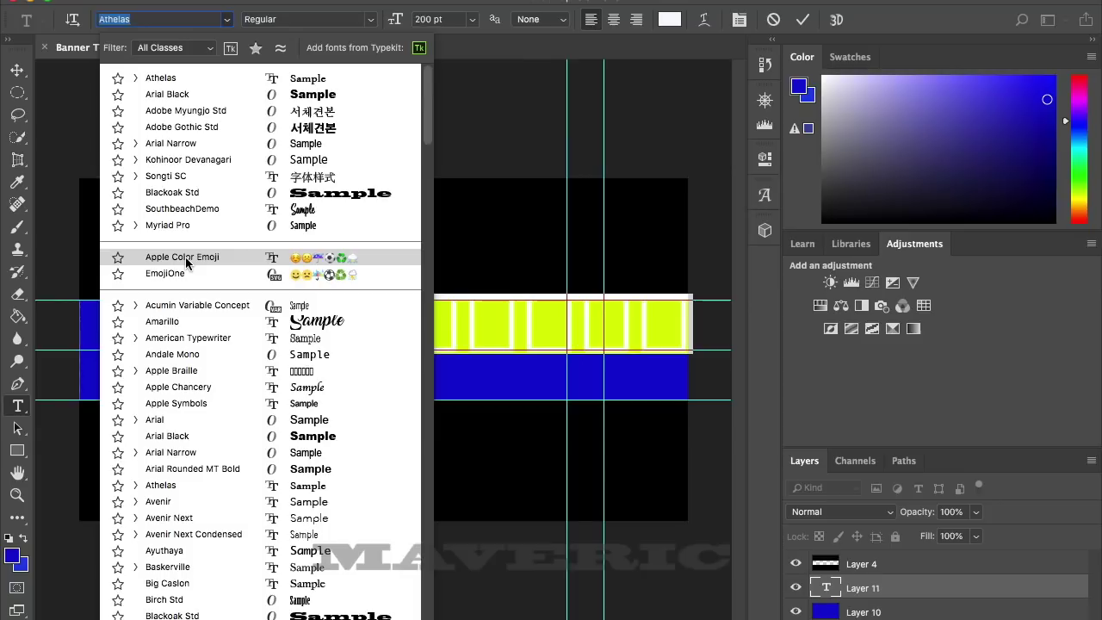
pyautogui.click(163, 321)
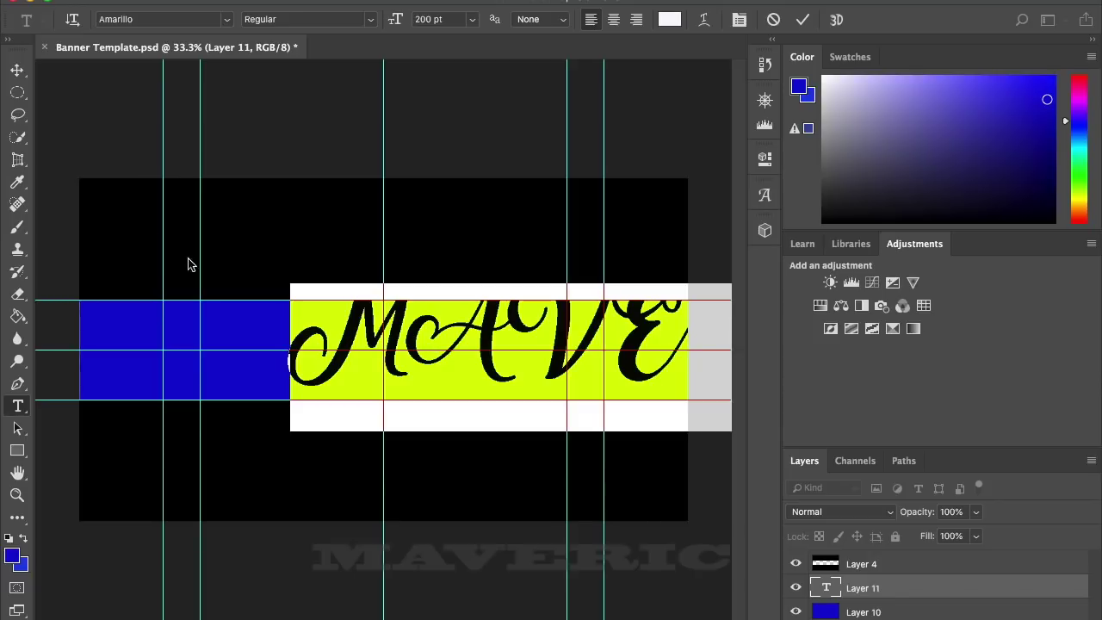
pyautogui.click(18, 70)
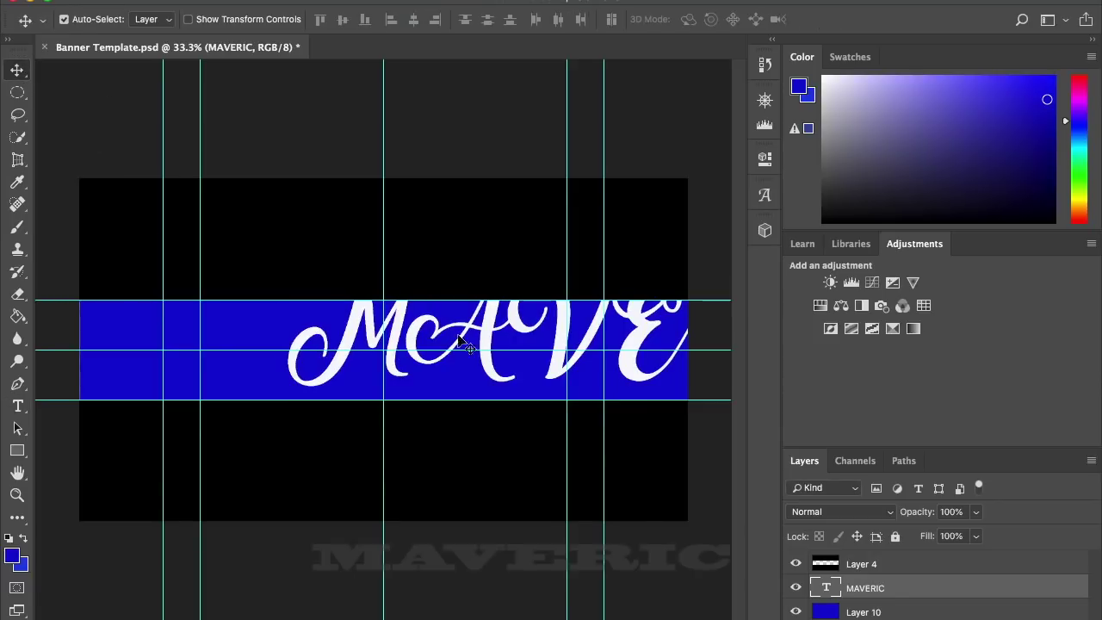
pyautogui.moveTo(475, 345); pyautogui.dragTo(267, 354)
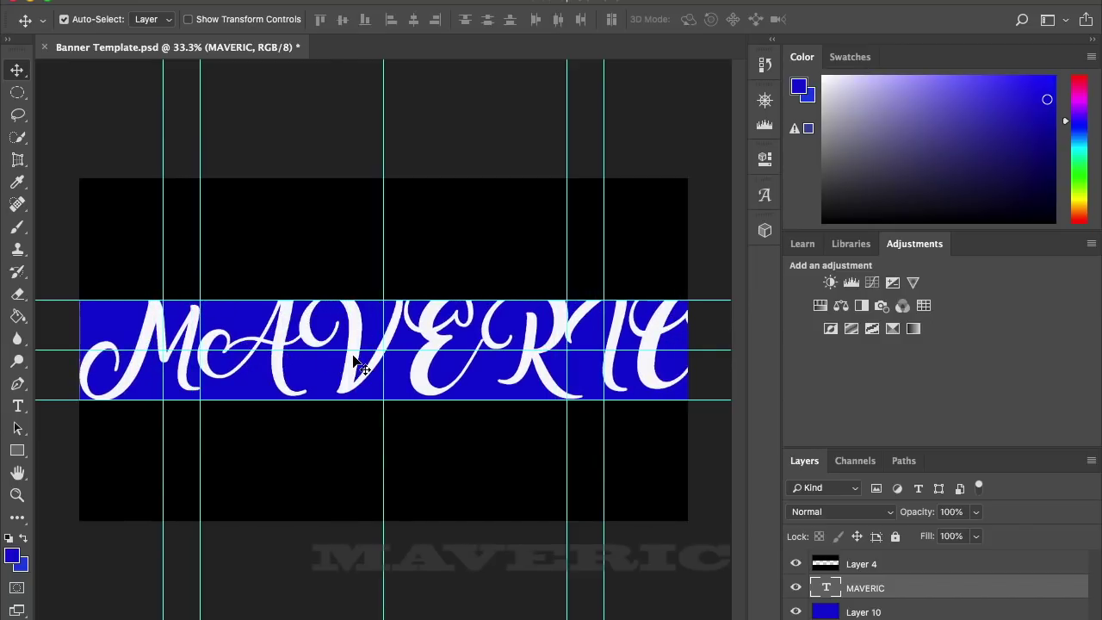
# Resize the MAVERIC text to 150 pt, then to 100 pt.
pyautogui.click(17, 405)
pyautogui.click(308, 348)
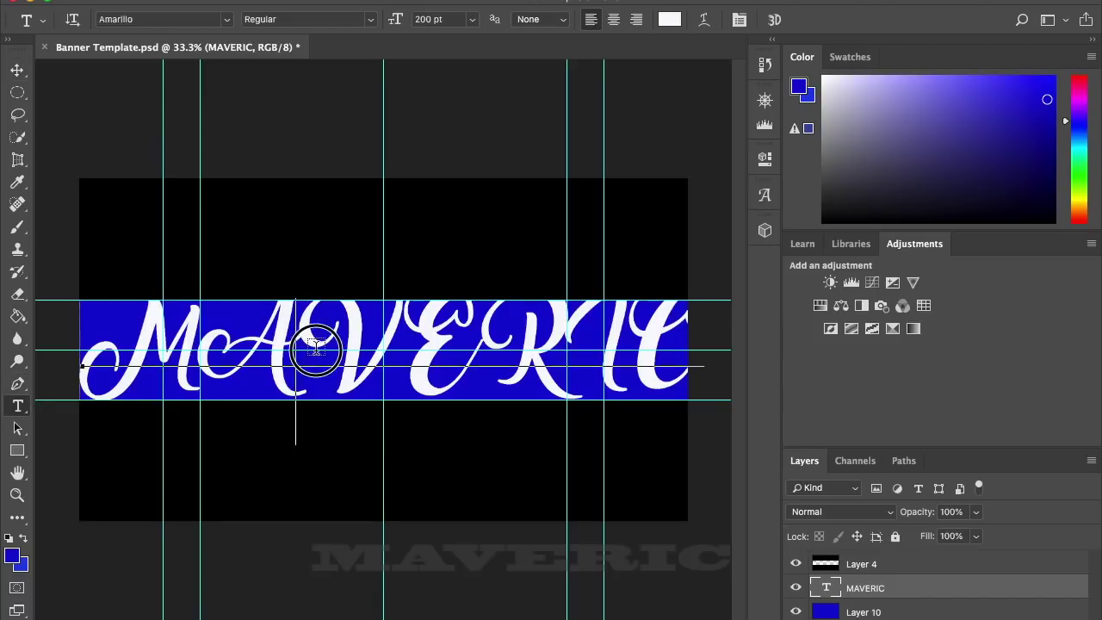
pyautogui.hotkey('ctrl', 'a')
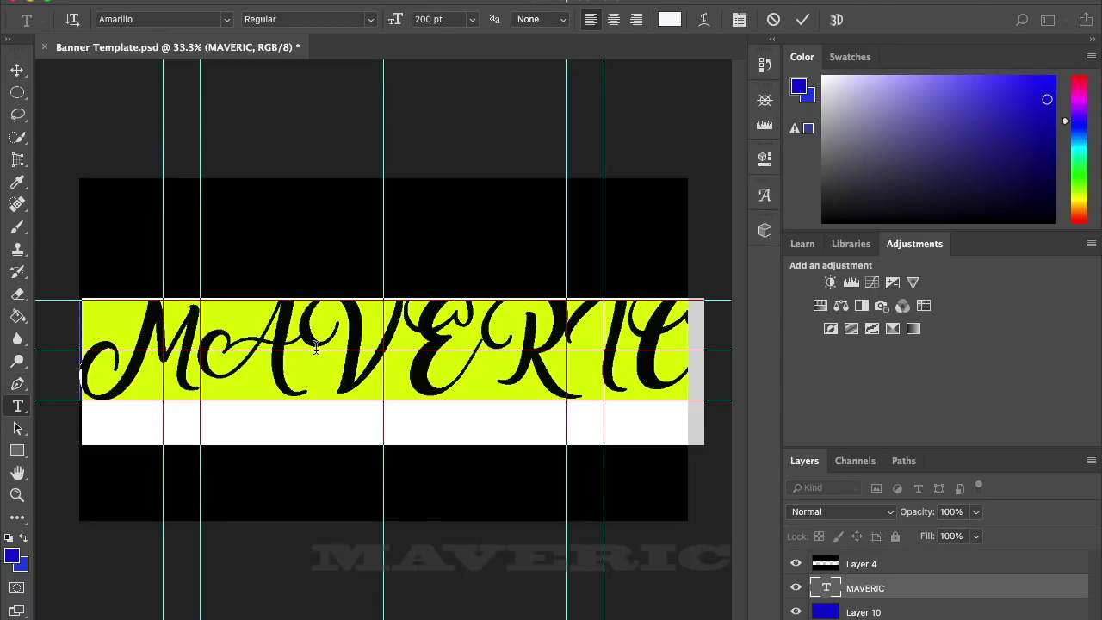
pyautogui.click(435, 19)
pyautogui.write('15')
pyautogui.press('Return')
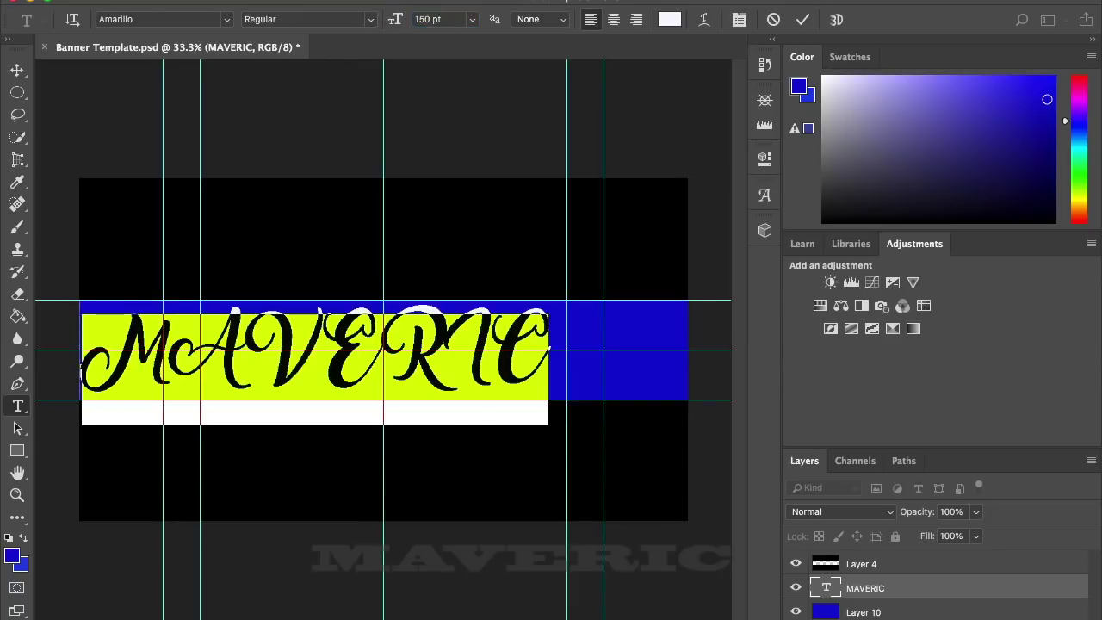
pyautogui.click(448, 19)
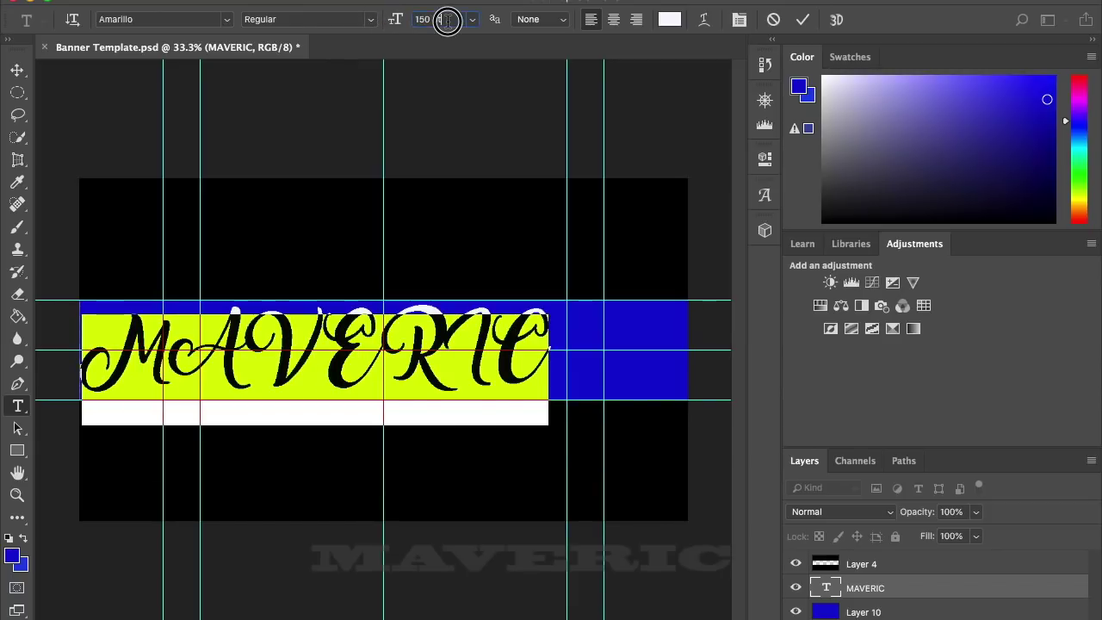
pyautogui.write('10')
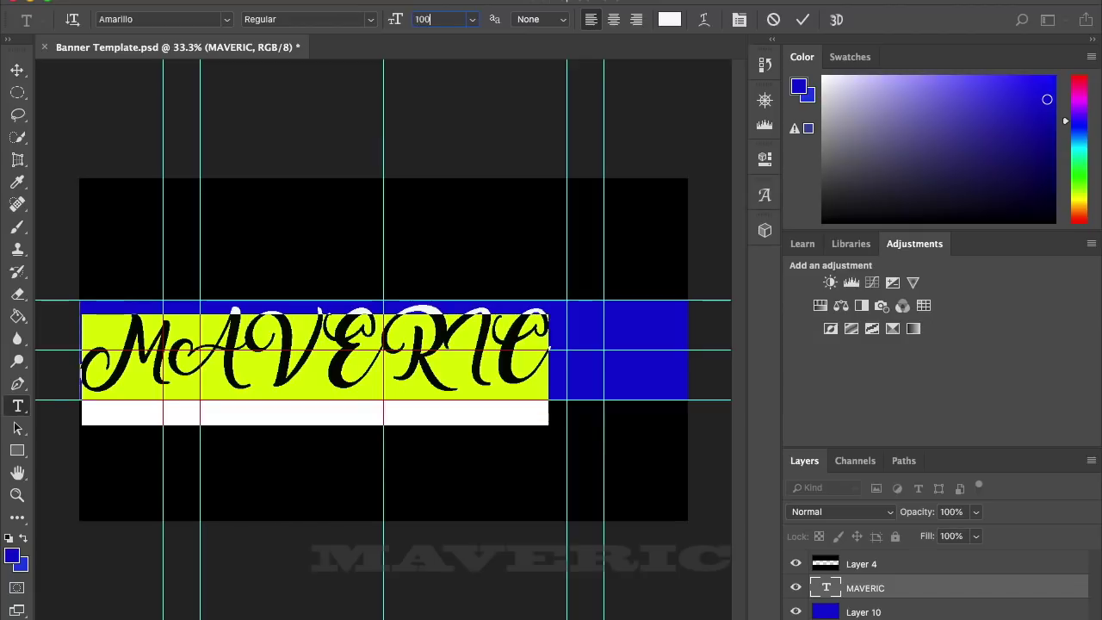
pyautogui.press('Return')
# Move MAVERIC right to the band's centre and select the word again for a font change.
pyautogui.click(17, 73)
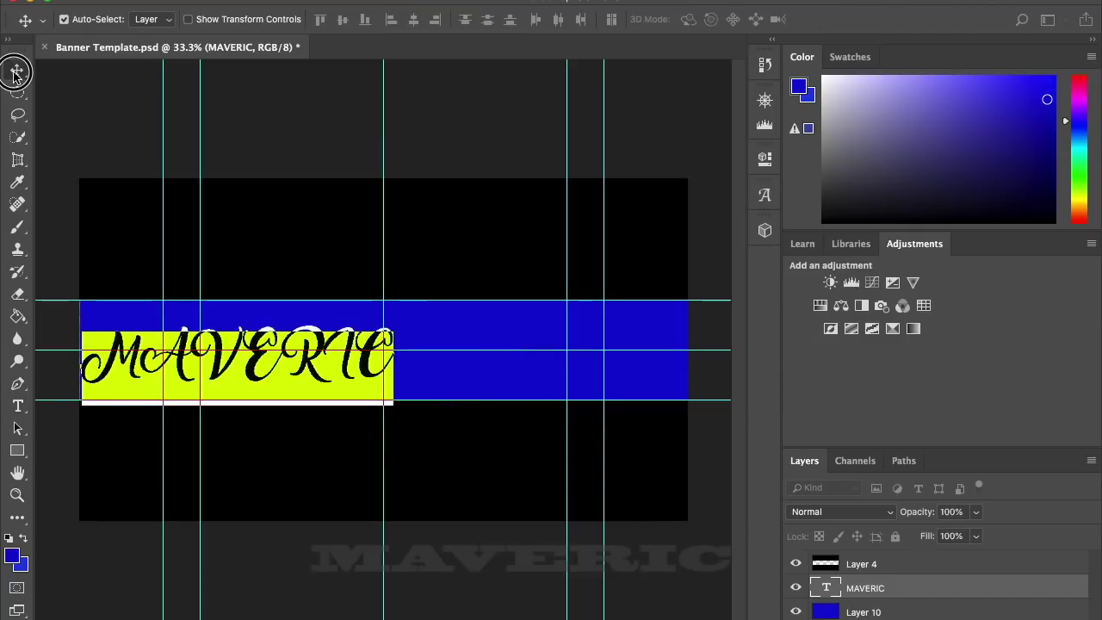
pyautogui.moveTo(262, 375); pyautogui.dragTo(413, 367)
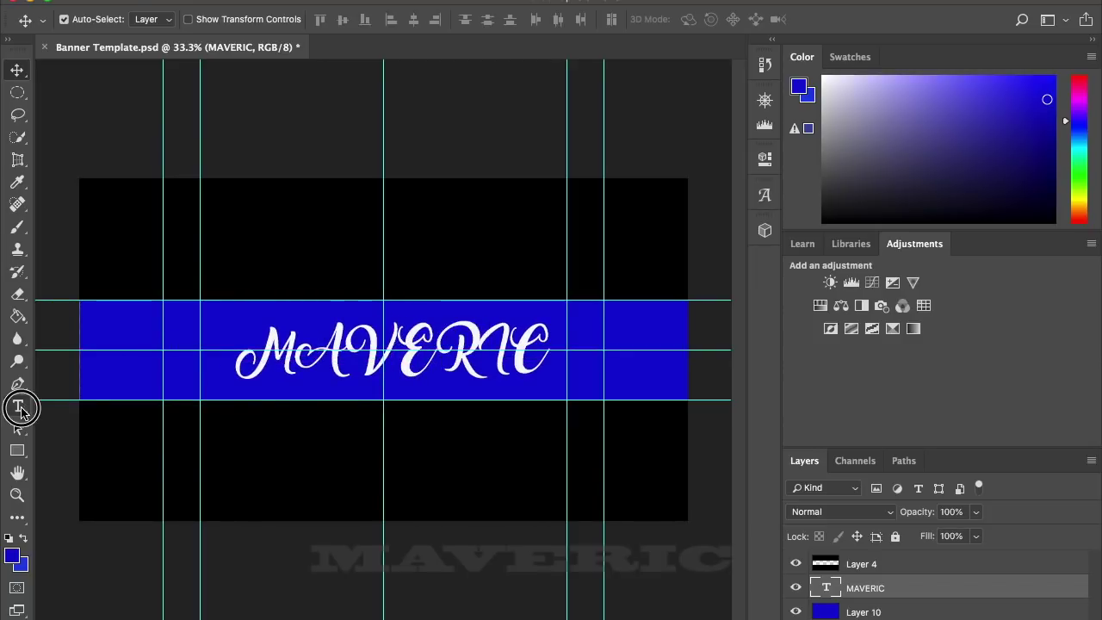
pyautogui.click(19, 407)
pyautogui.doubleClick(383, 349)
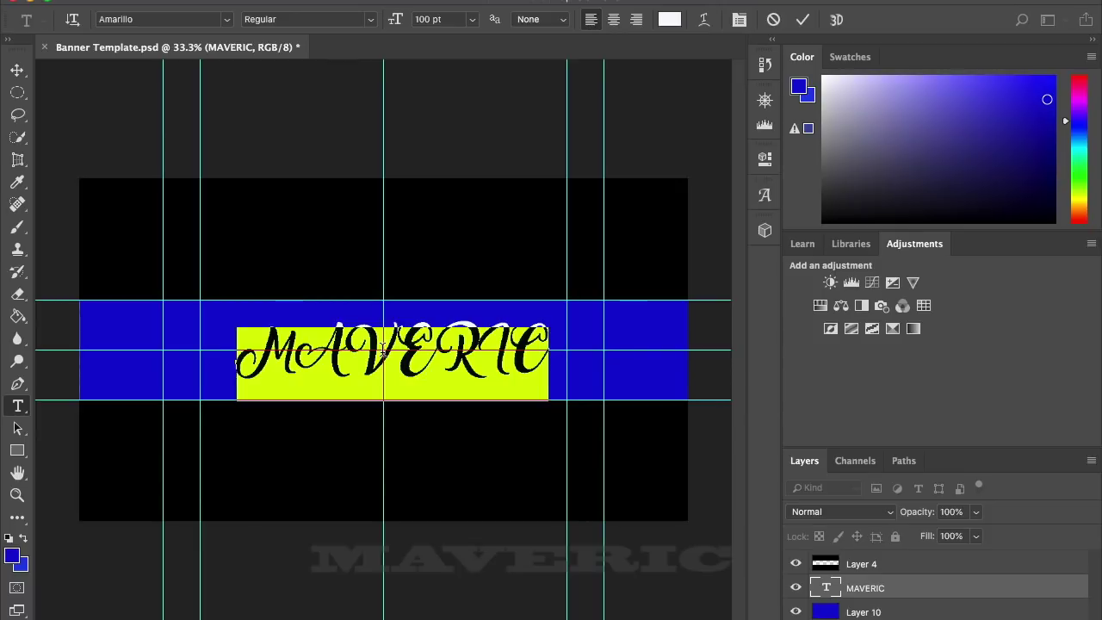
pyautogui.click(228, 20)
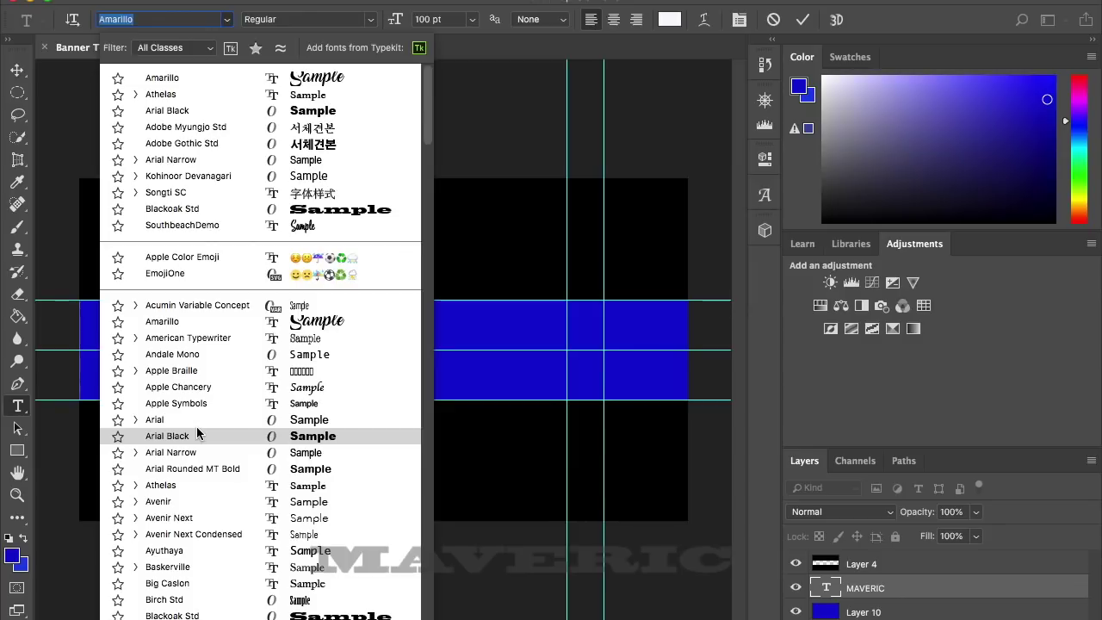
# Switch MAVERIC to Blackoak Std and nudge it slightly left and up.
pyautogui.scroll(-5, 197, 433)
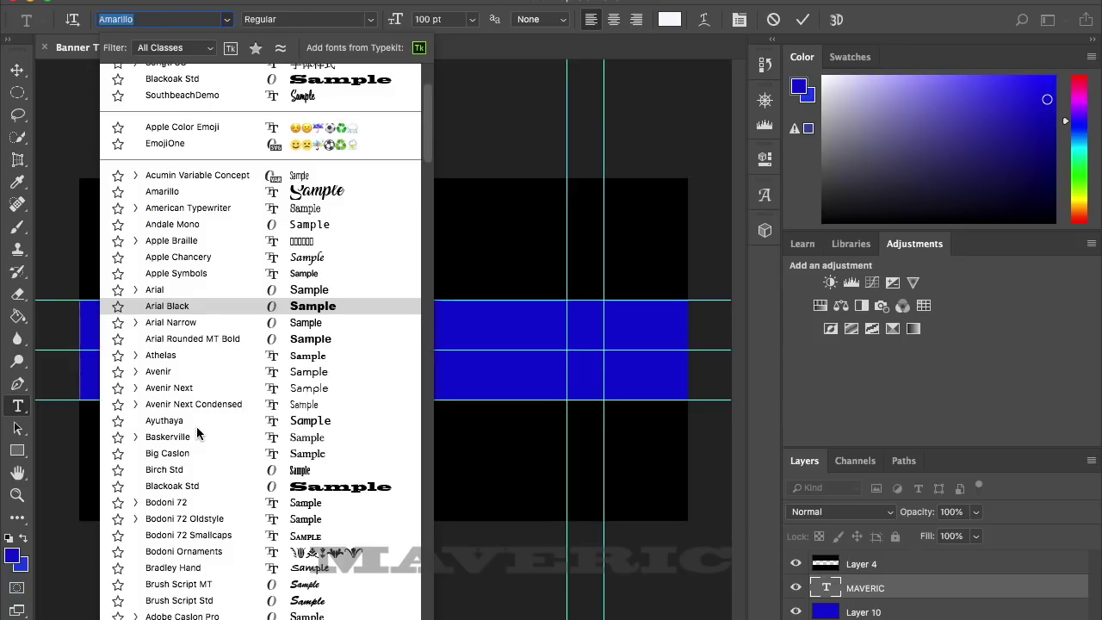
pyautogui.click(192, 487)
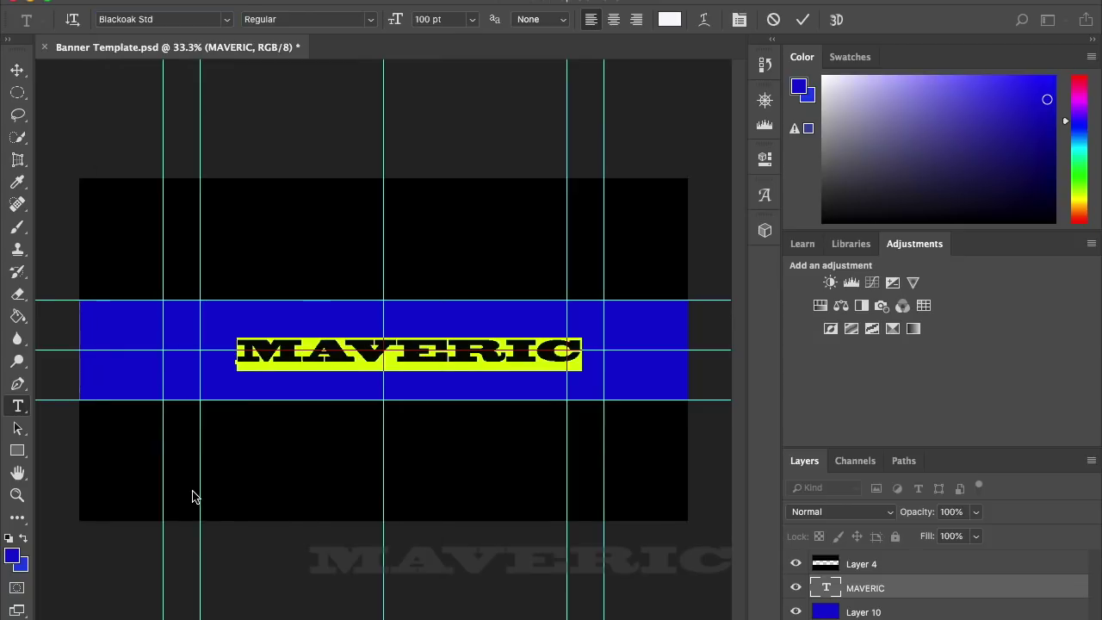
pyautogui.click(17, 69)
pyautogui.click(423, 354)
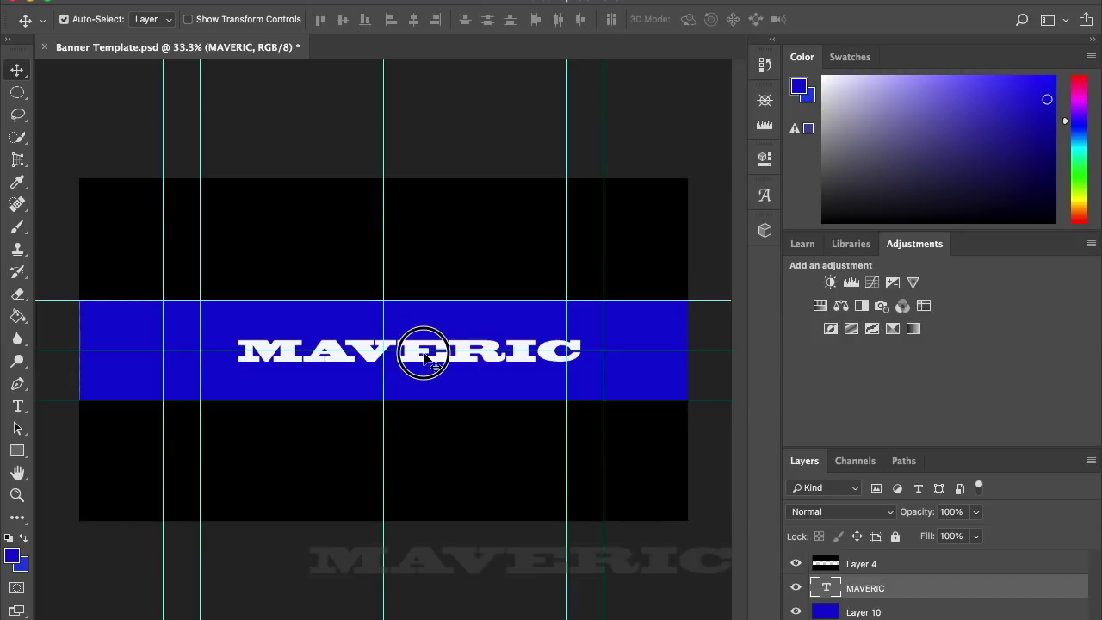
pyautogui.moveTo(423, 355)
pyautogui.mouseDown()
pyautogui.moveTo(409, 354)
pyautogui.moveTo(410, 343)
pyautogui.moveTo(404, 353)
pyautogui.mouseUp()
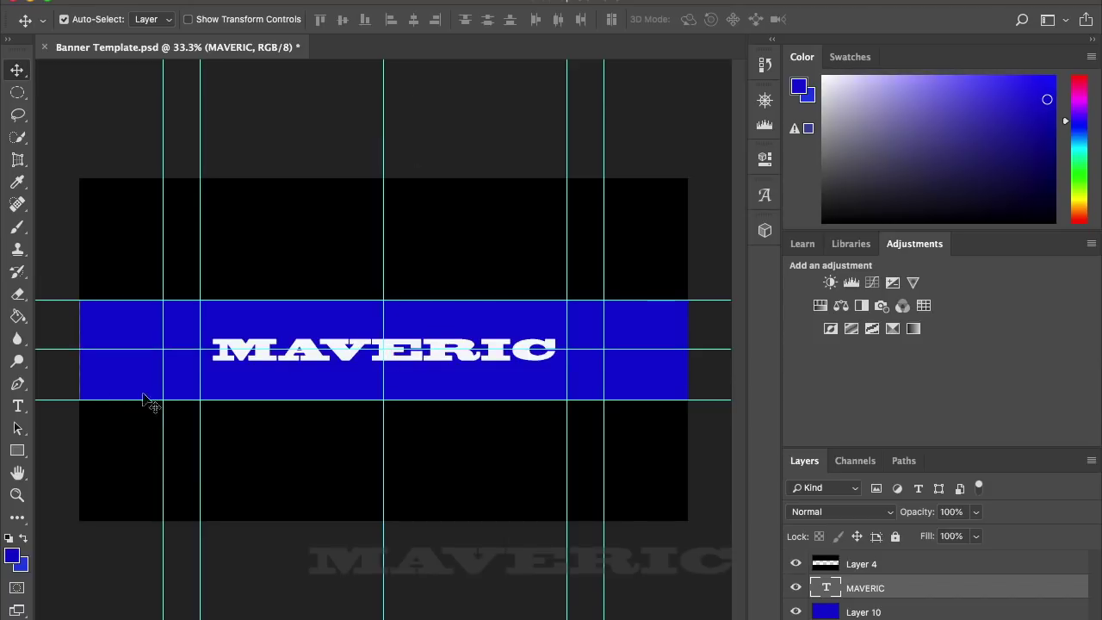
# Set the MAVERIC font size to 200 pt, then back to 100 pt.
pyautogui.click(17, 406)
pyautogui.click(323, 350)
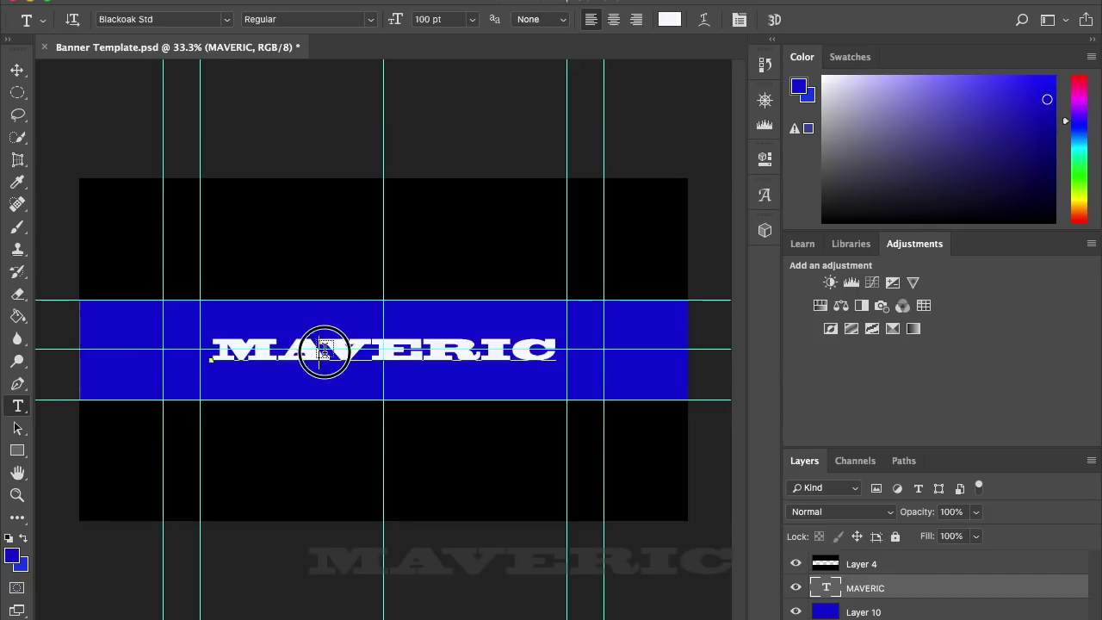
pyautogui.doubleClick(323, 350)
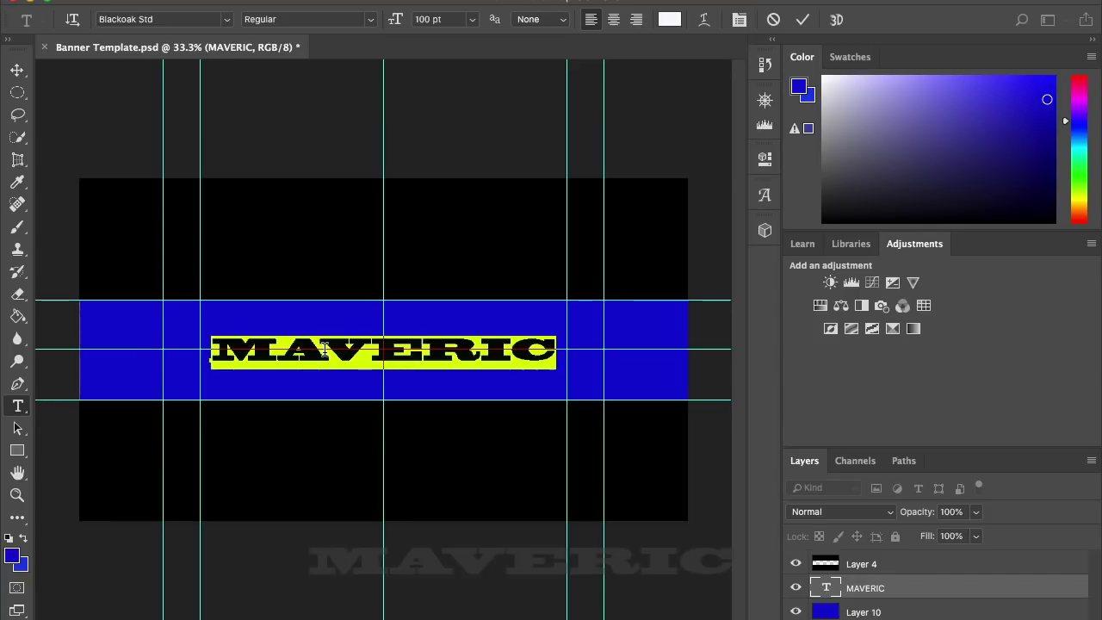
pyautogui.click(472, 21)
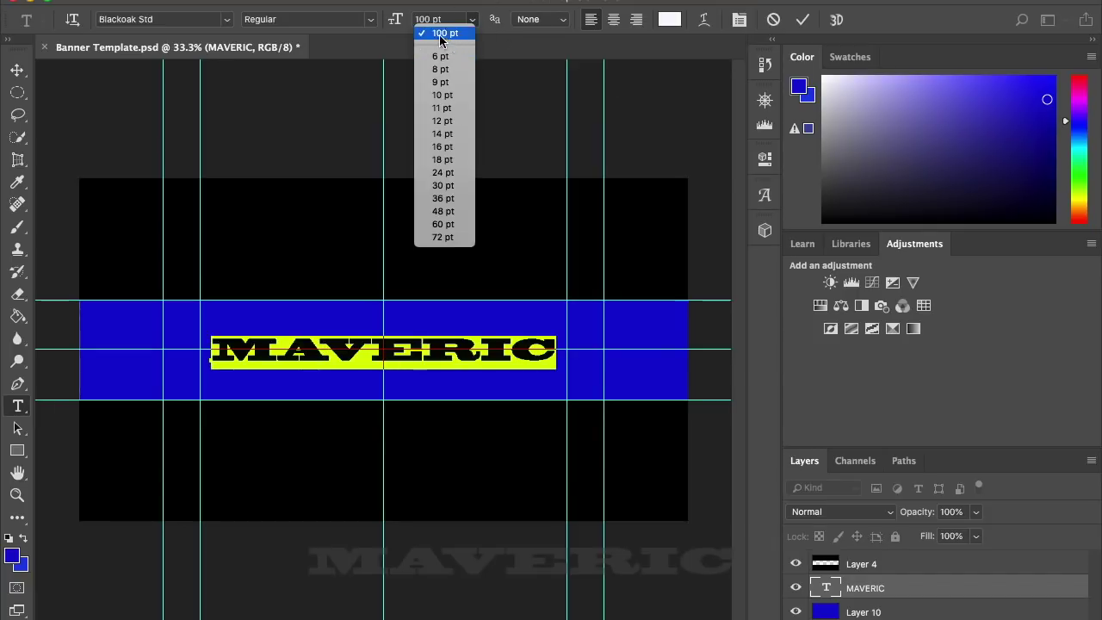
pyautogui.click(439, 24)
pyautogui.click(439, 19)
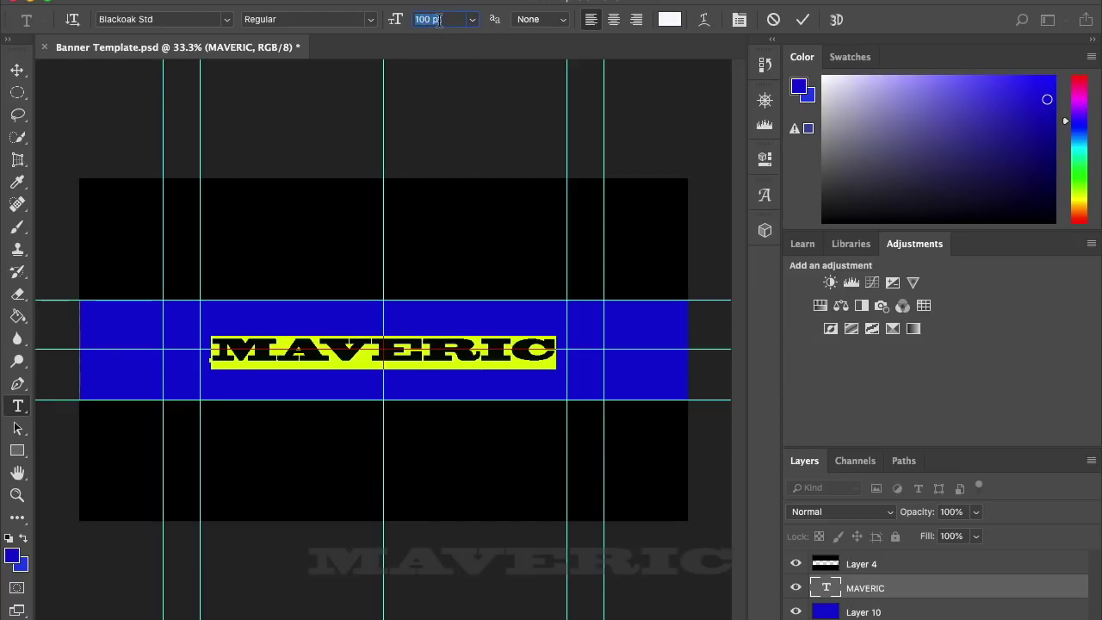
pyautogui.write('200')
pyautogui.press('Return')
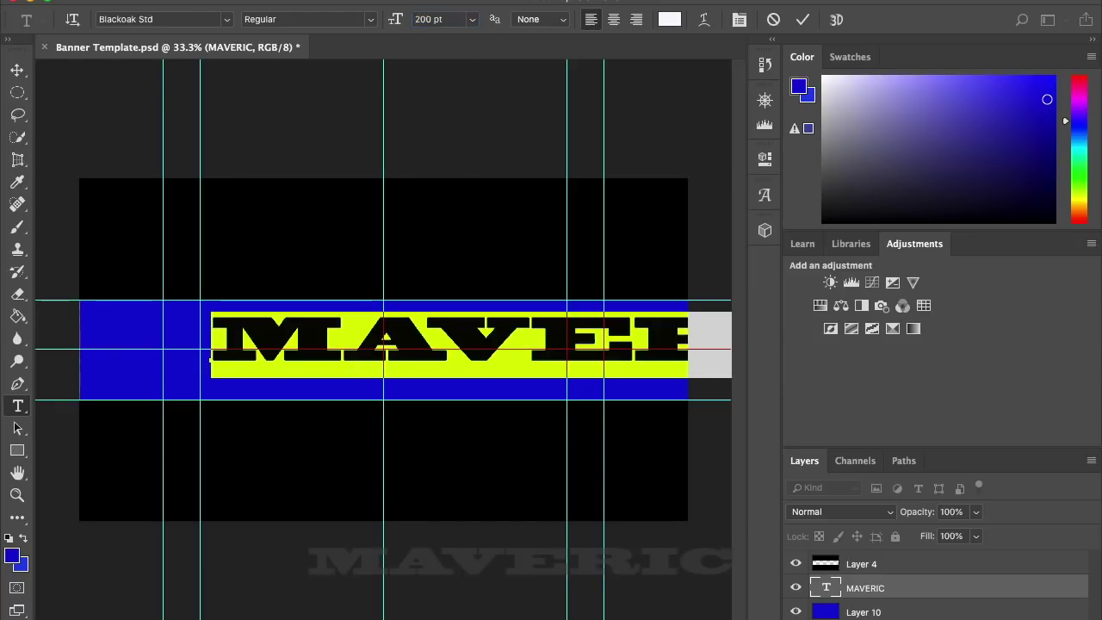
pyautogui.click(427, 21)
pyautogui.write('1')
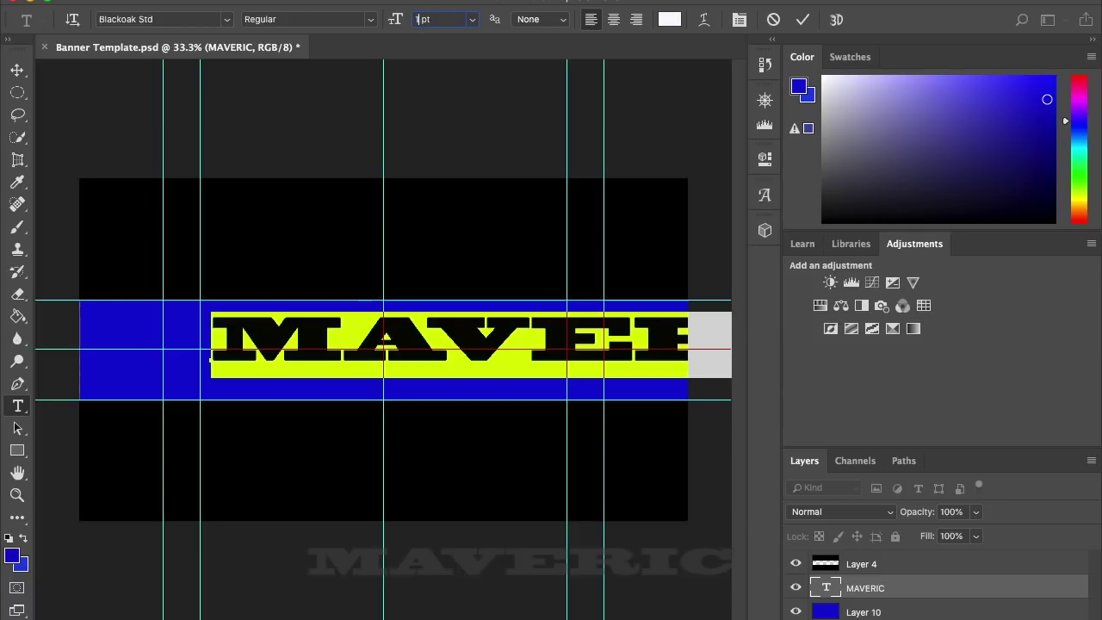
pyautogui.press('Return')
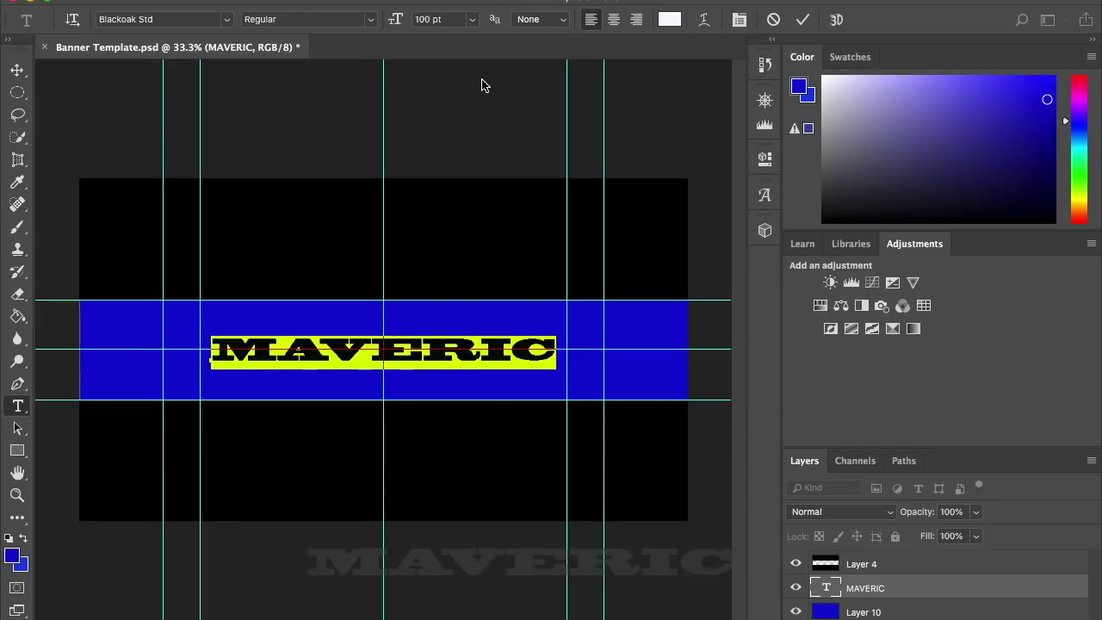
# Undo an accidental deletion of MAVERIC, commit the text, and select its layer.
pyautogui.press('BackSpace')
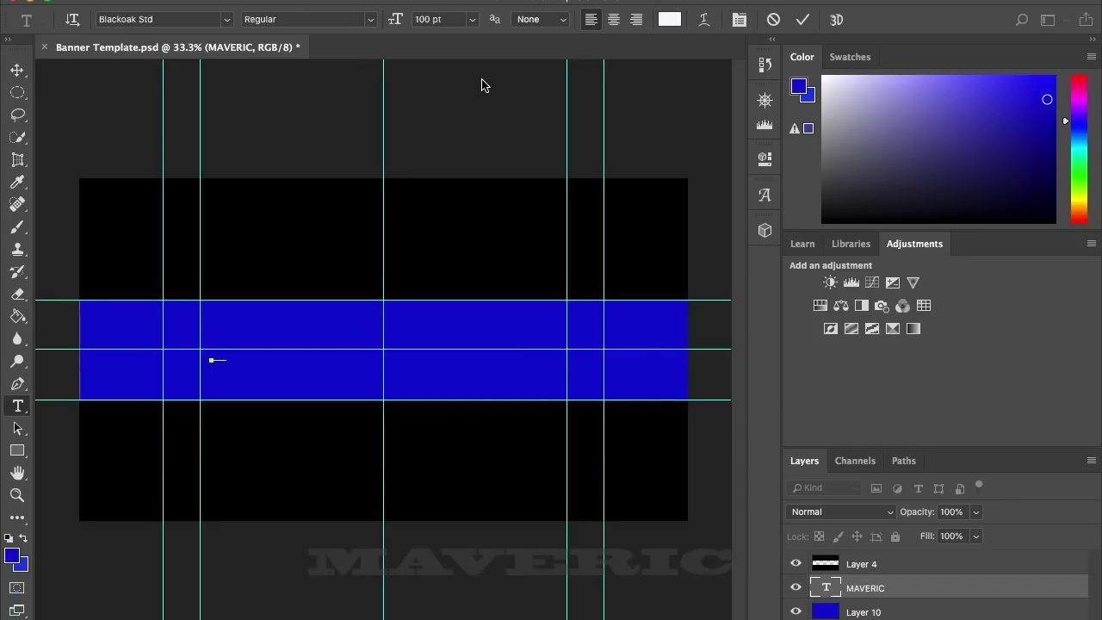
pyautogui.press('super')
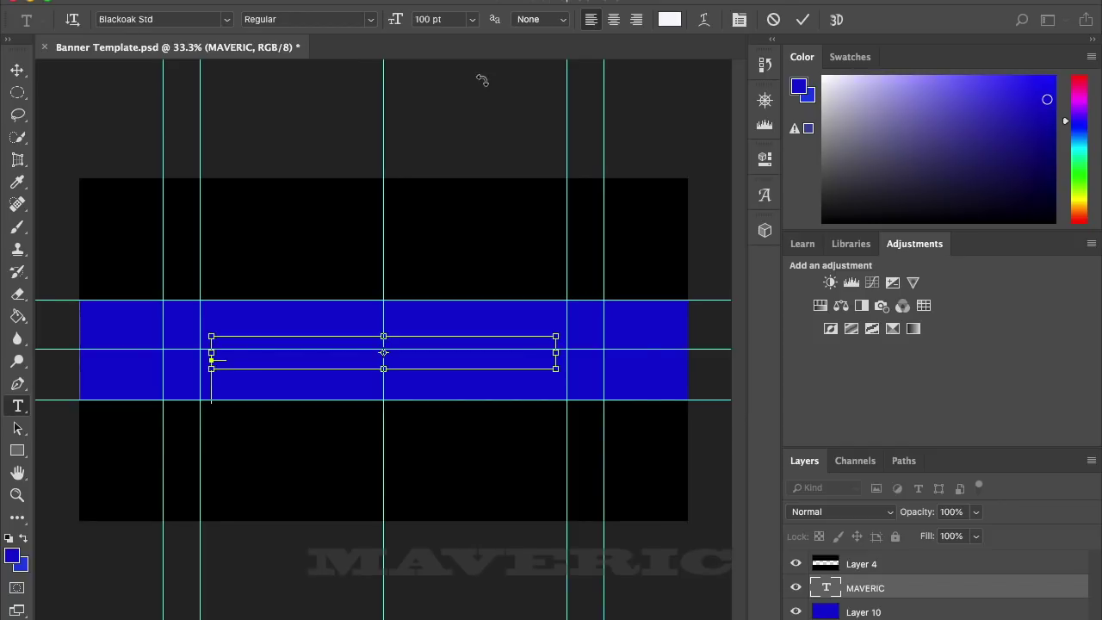
pyautogui.press('super+z')
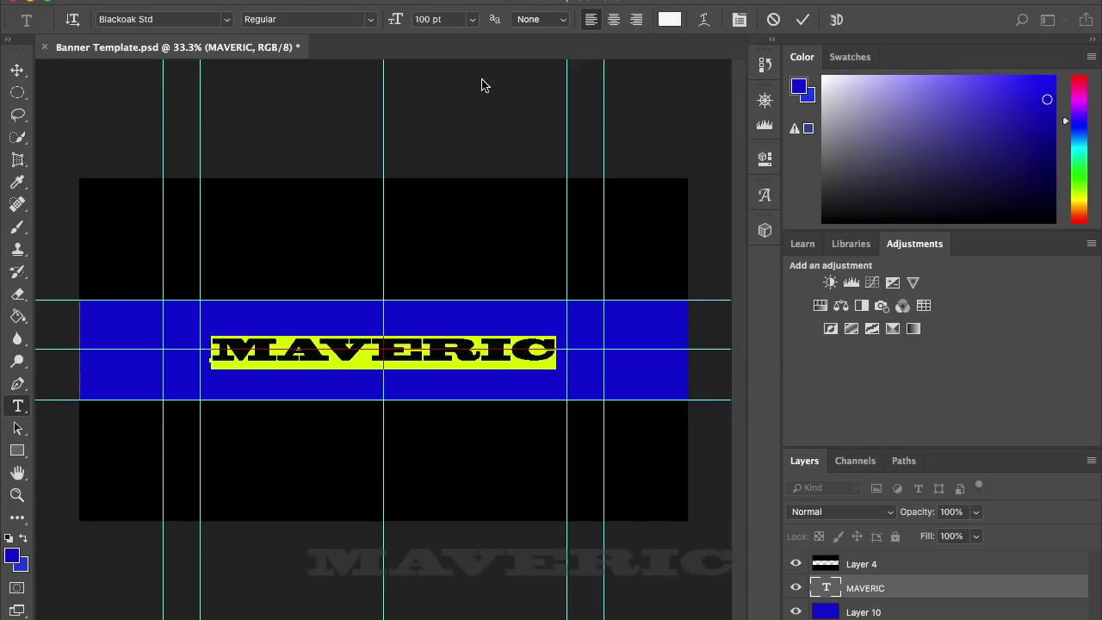
pyautogui.click(18, 71)
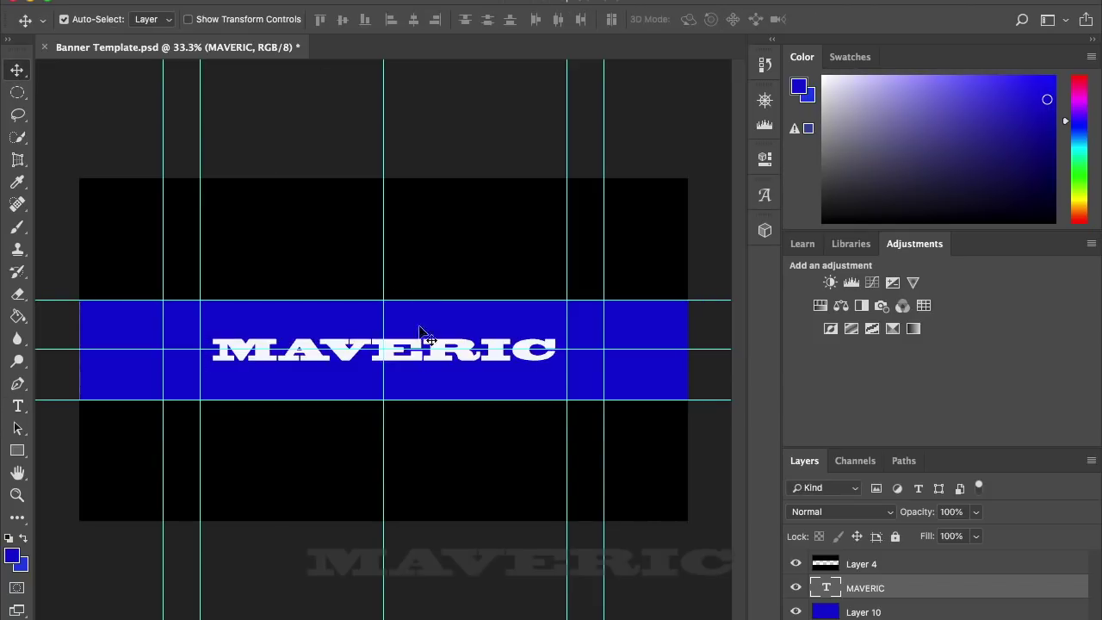
pyautogui.click(923, 594)
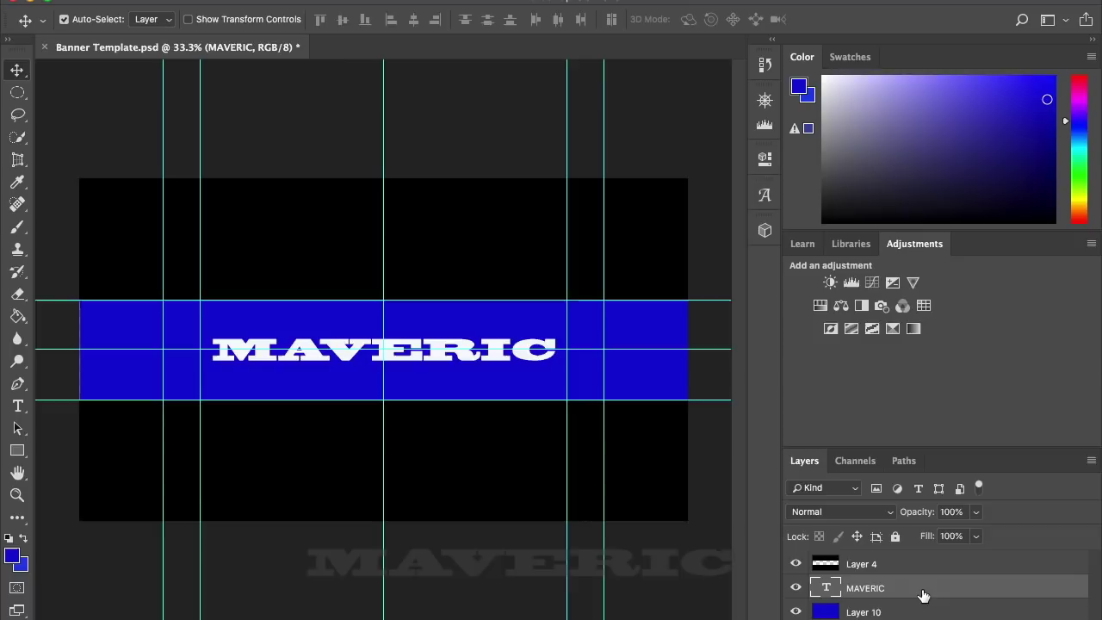
# Convert the MAVERIC layer to a smart object, then rasterize it into pixels.
pyautogui.rightClick(923, 594)
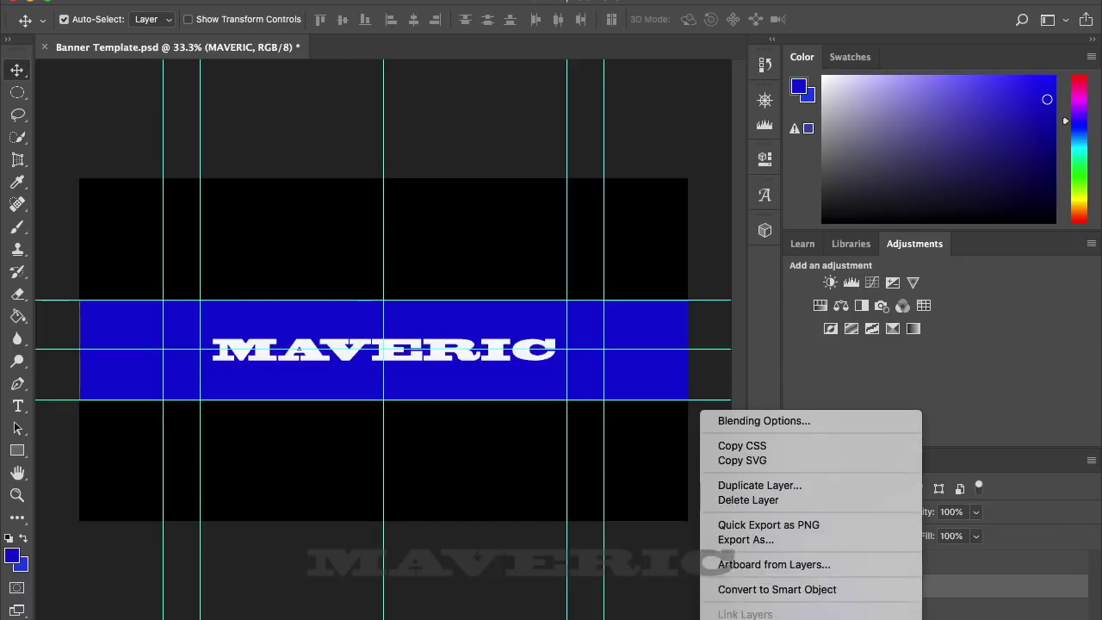
pyautogui.scroll(-10, 819, 336)
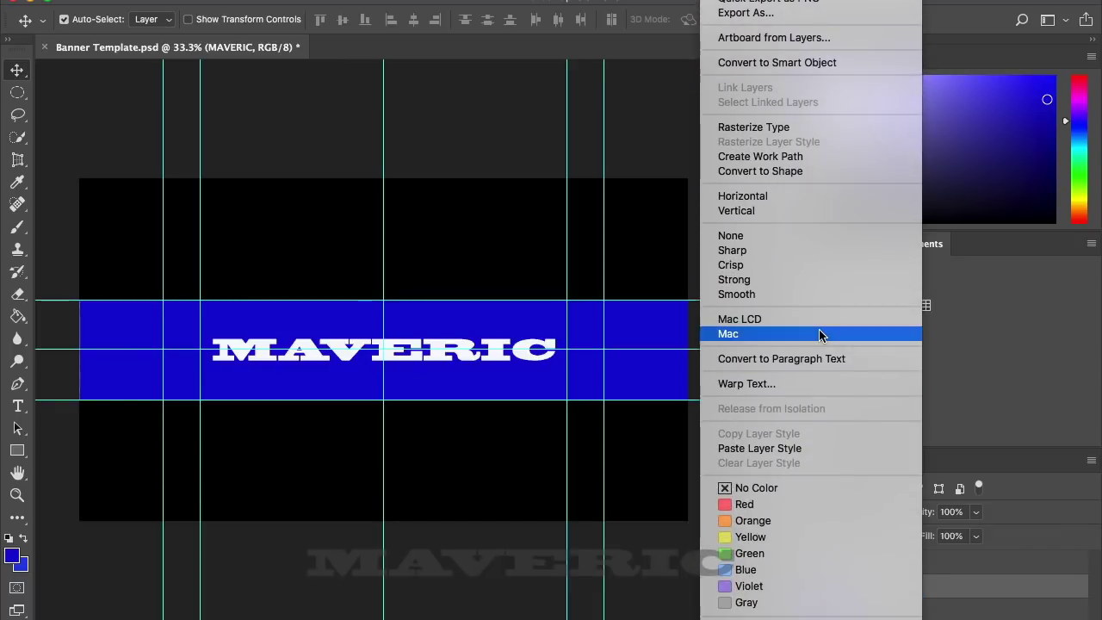
pyautogui.click(821, 65)
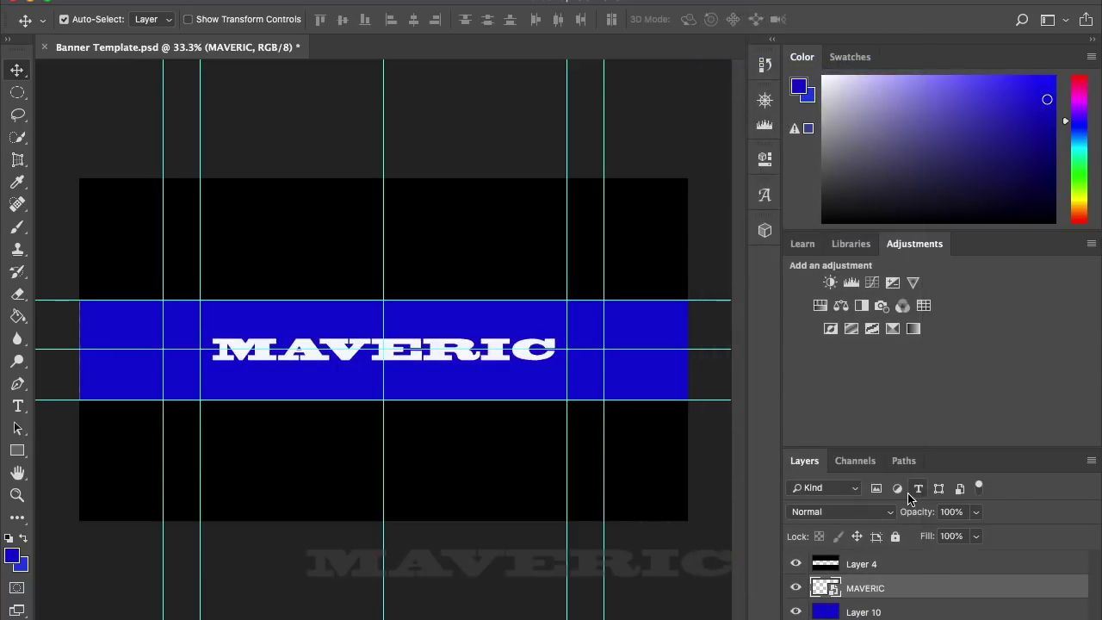
pyautogui.rightClick(913, 590)
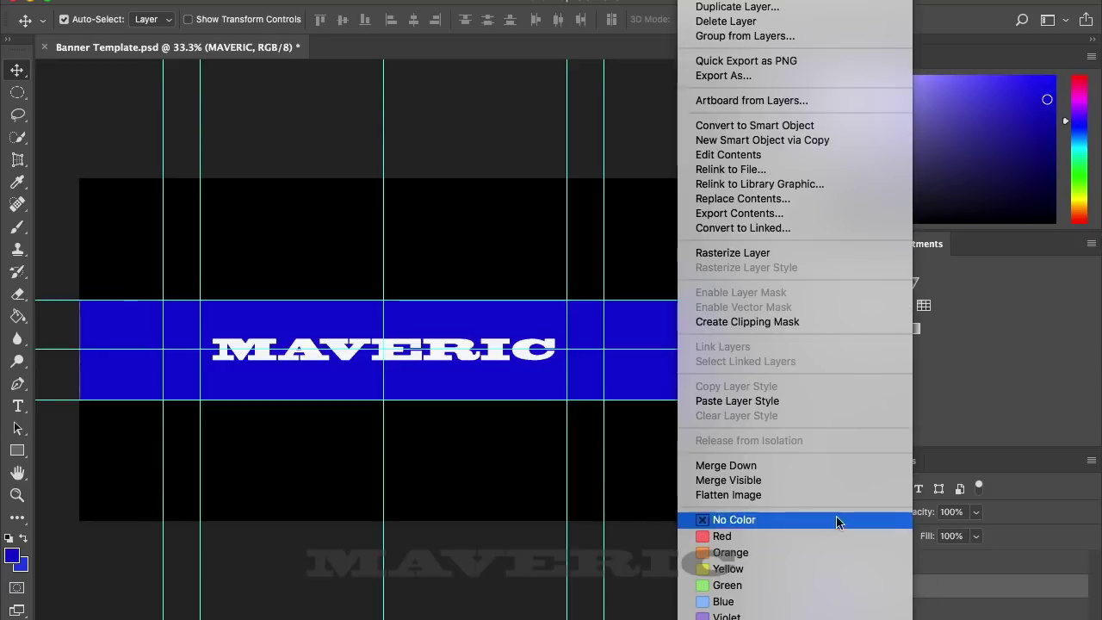
pyautogui.click(818, 253)
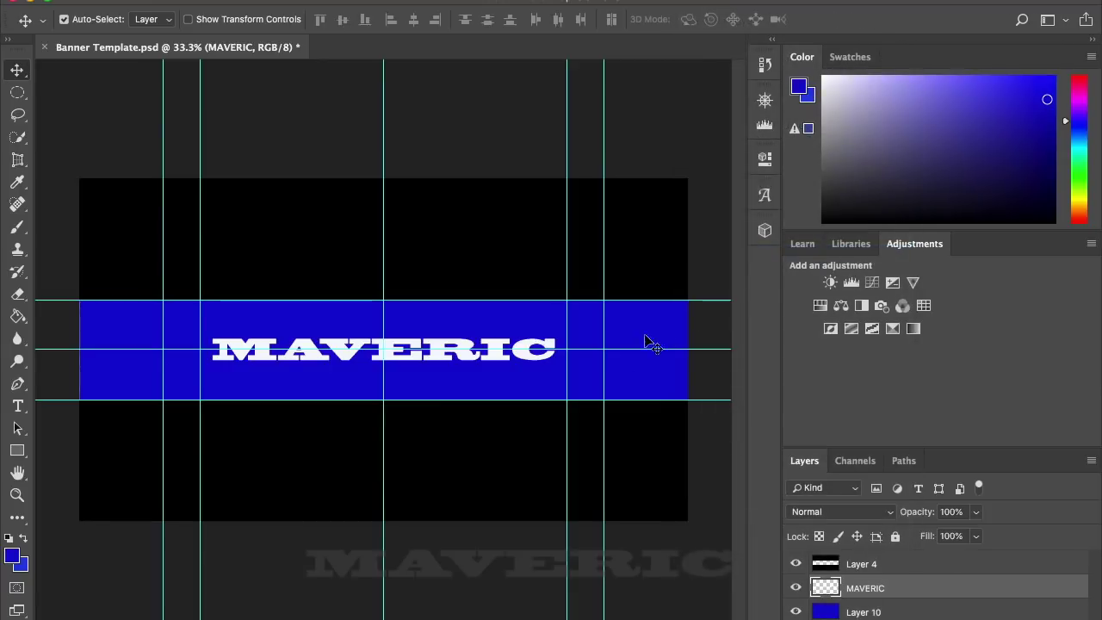
# Apply a perspective transform, dragging MAVERIC's bottom-right corner down to heighten its right end.
pyautogui.hotkey('ctrl', 't')
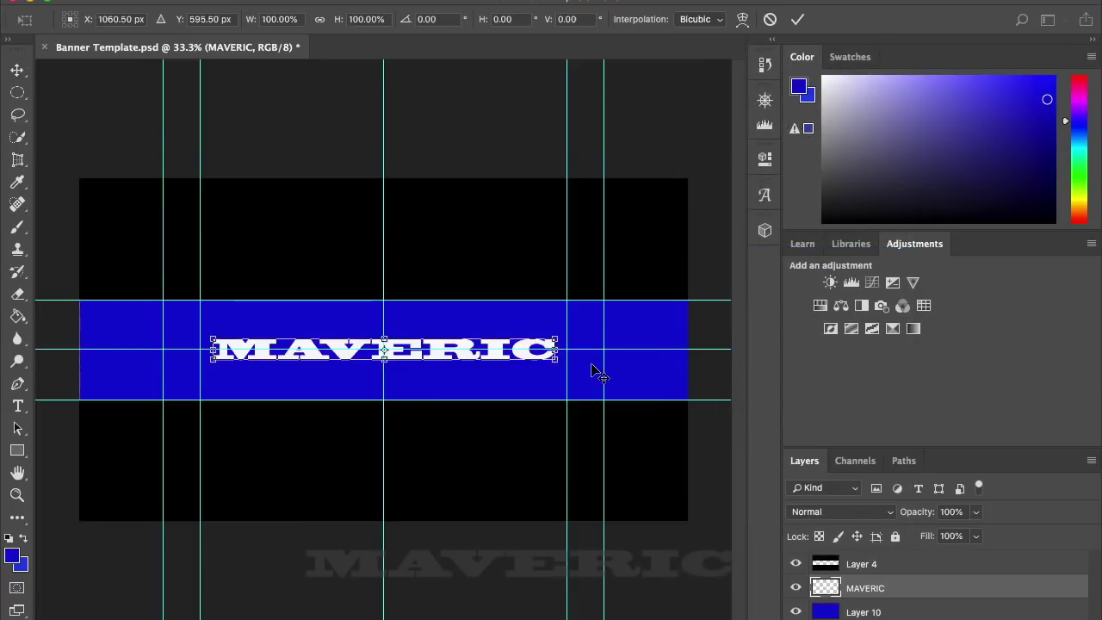
pyautogui.rightClick(510, 357)
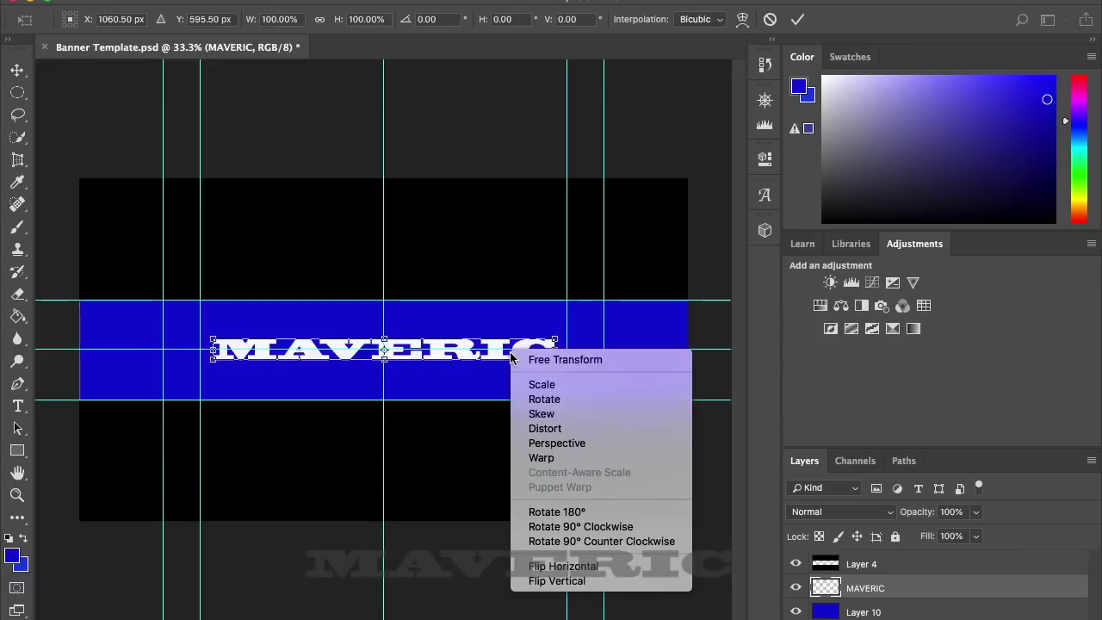
pyautogui.click(587, 443)
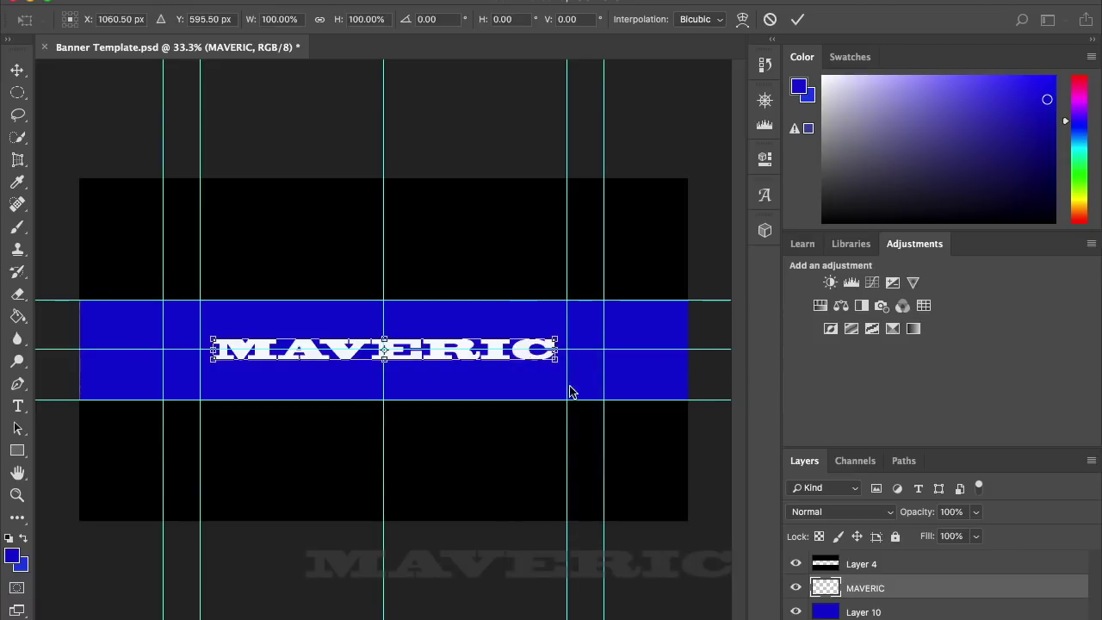
pyautogui.click(556, 365)
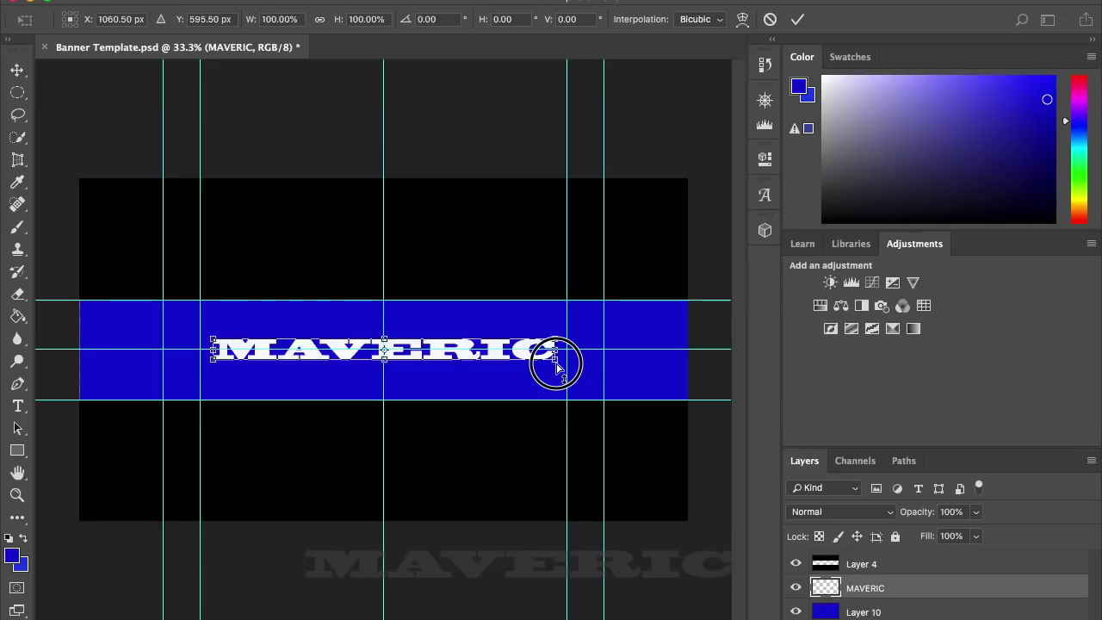
pyautogui.moveTo(557, 366); pyautogui.dragTo(557, 372)
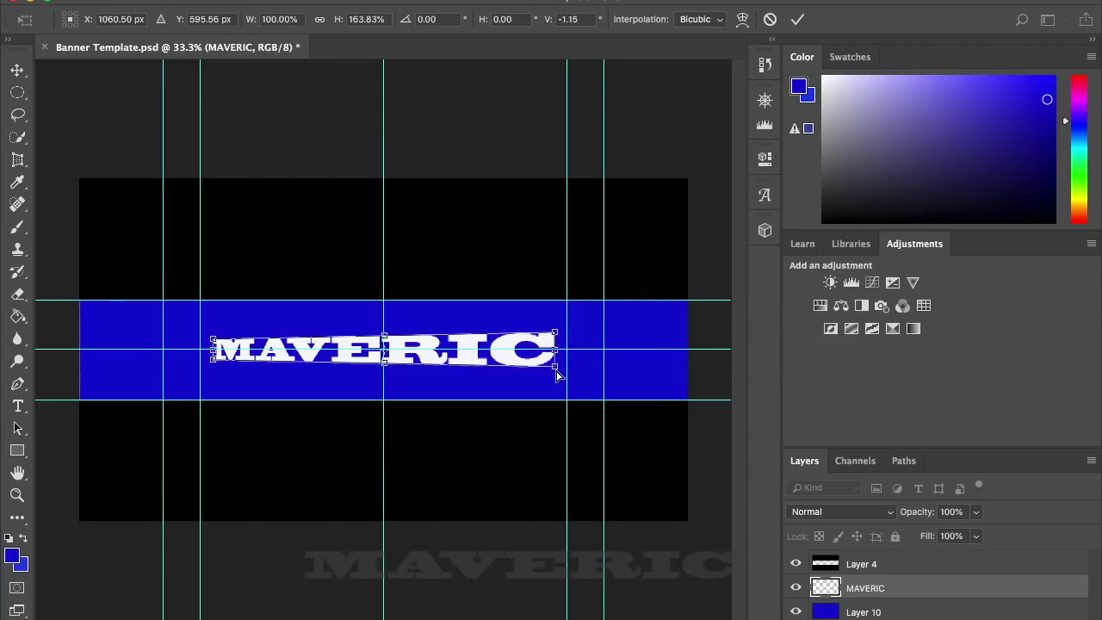
pyautogui.click(15, 74)
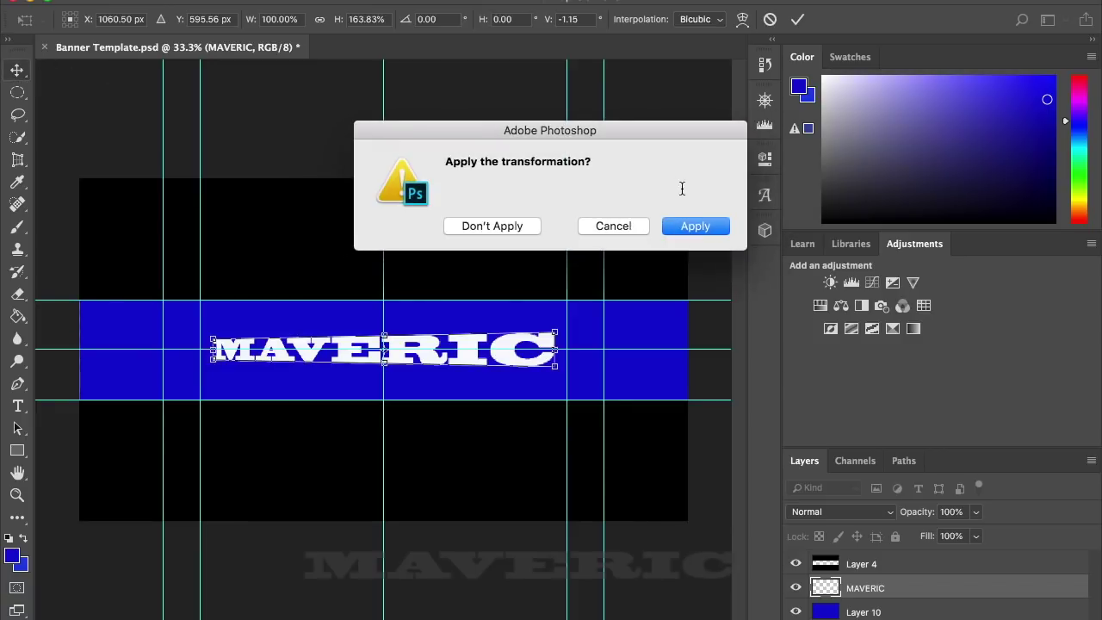
# Confirm the perspective transformation, deselect the layer, and dismiss the promotional popup.
pyautogui.click(694, 226)
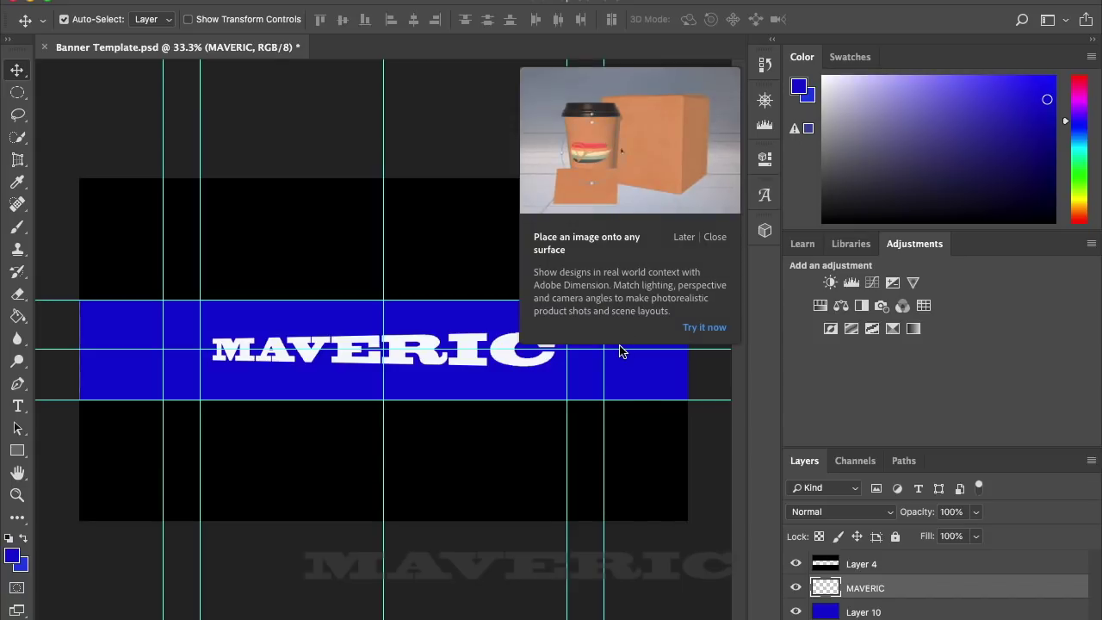
pyautogui.click(470, 108)
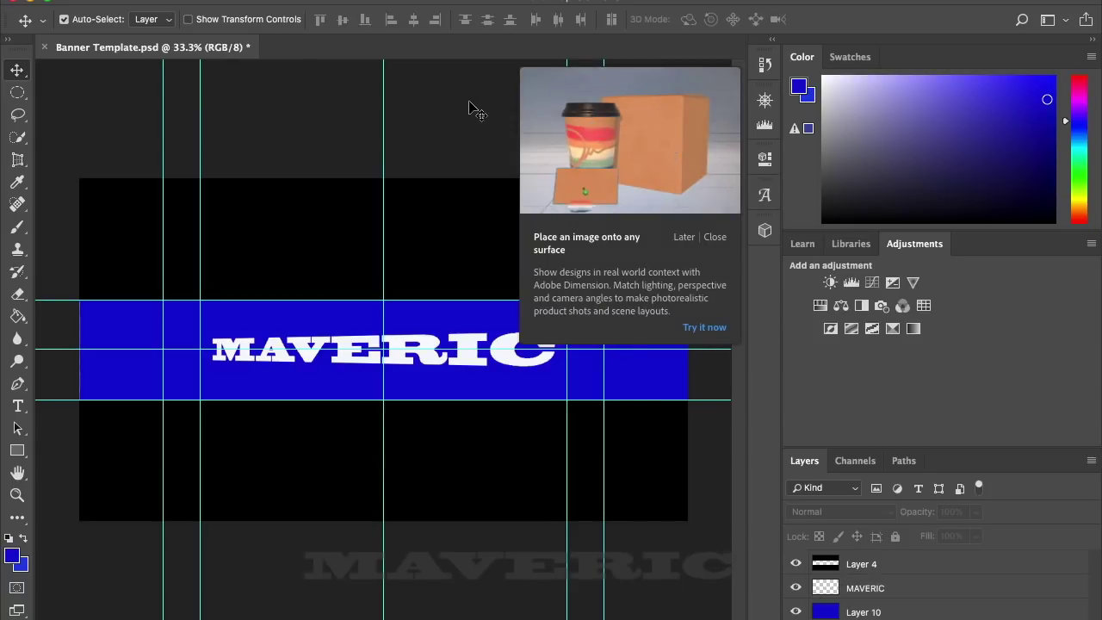
pyautogui.click(716, 238)
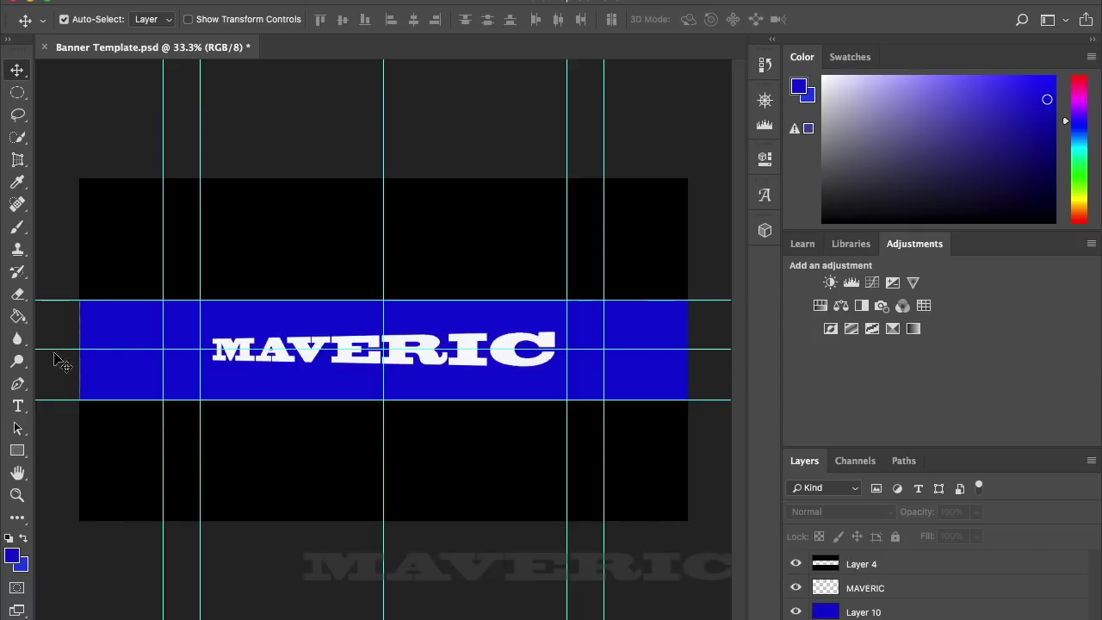
pyautogui.click(18, 407)
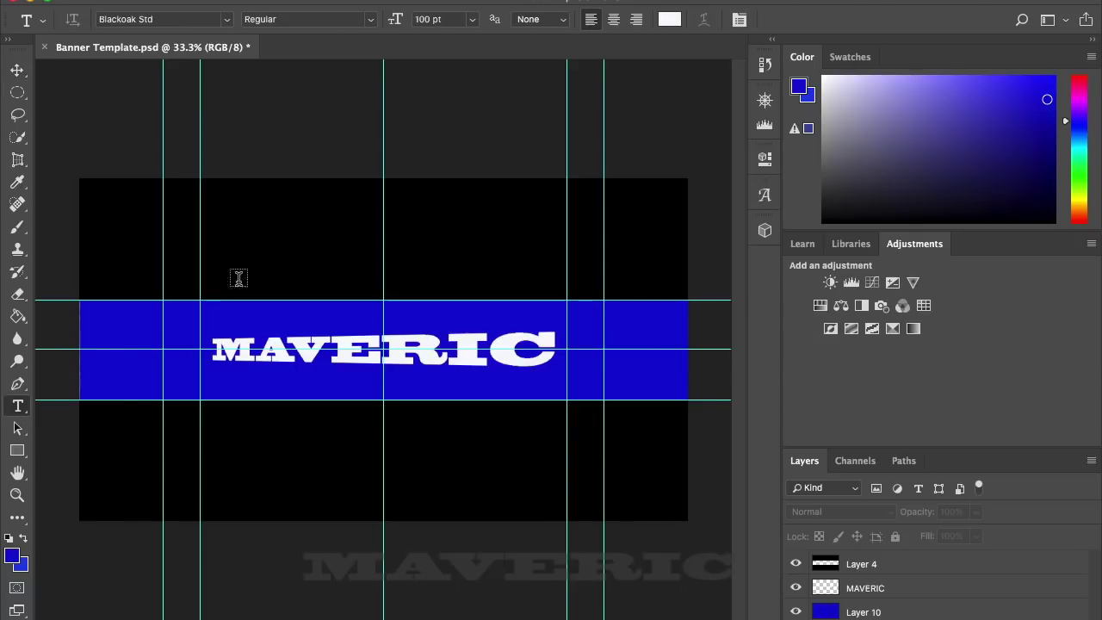
# Add a 72 pt text line above MAVERIC reading THE OFFICIAL CHANNEL OF.
pyautogui.click(281, 320)
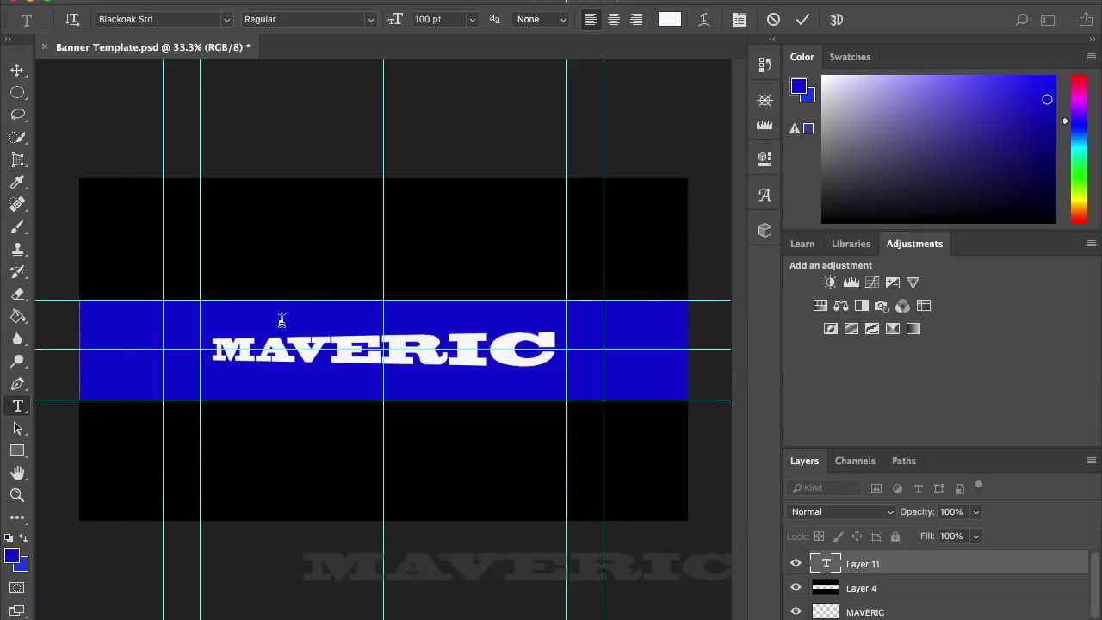
pyautogui.click(470, 20)
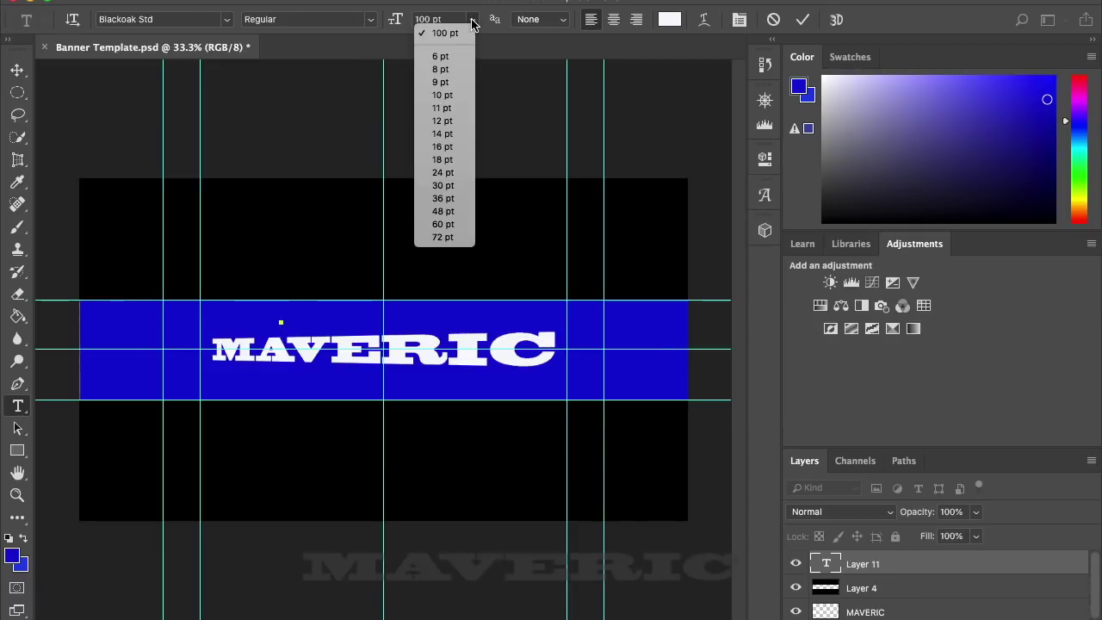
pyautogui.click(447, 237)
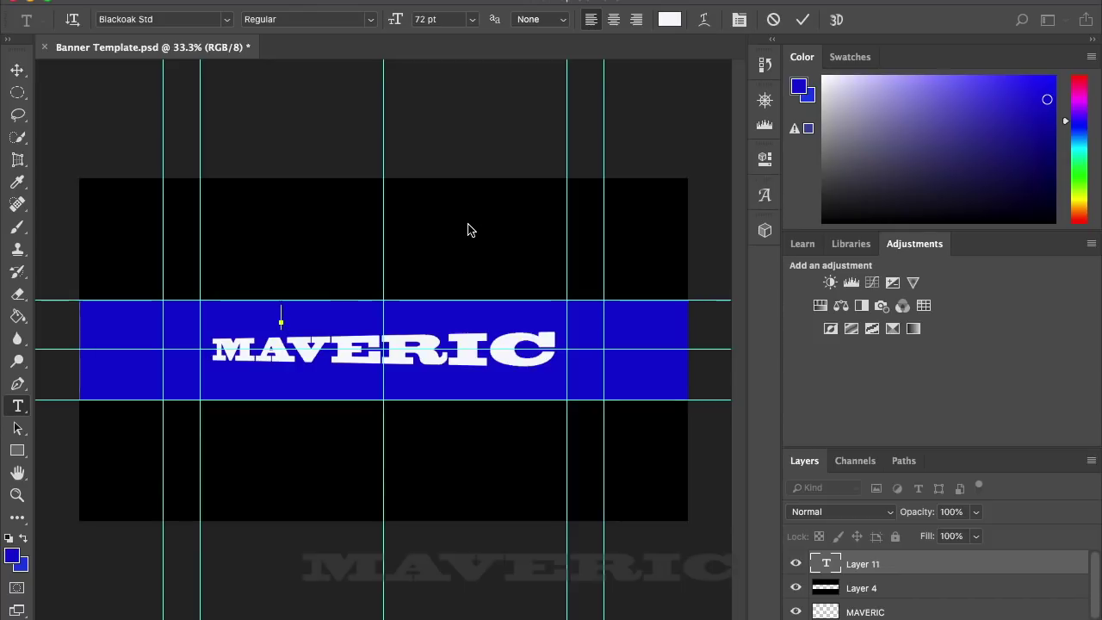
pyautogui.write('THE ')
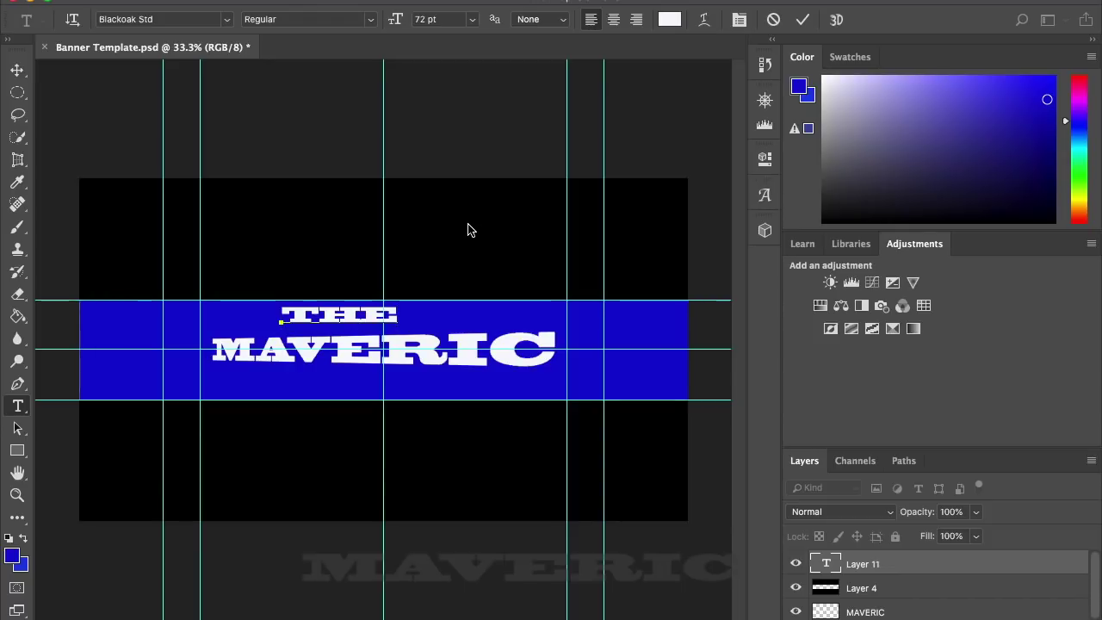
pyautogui.write('OFFIC')
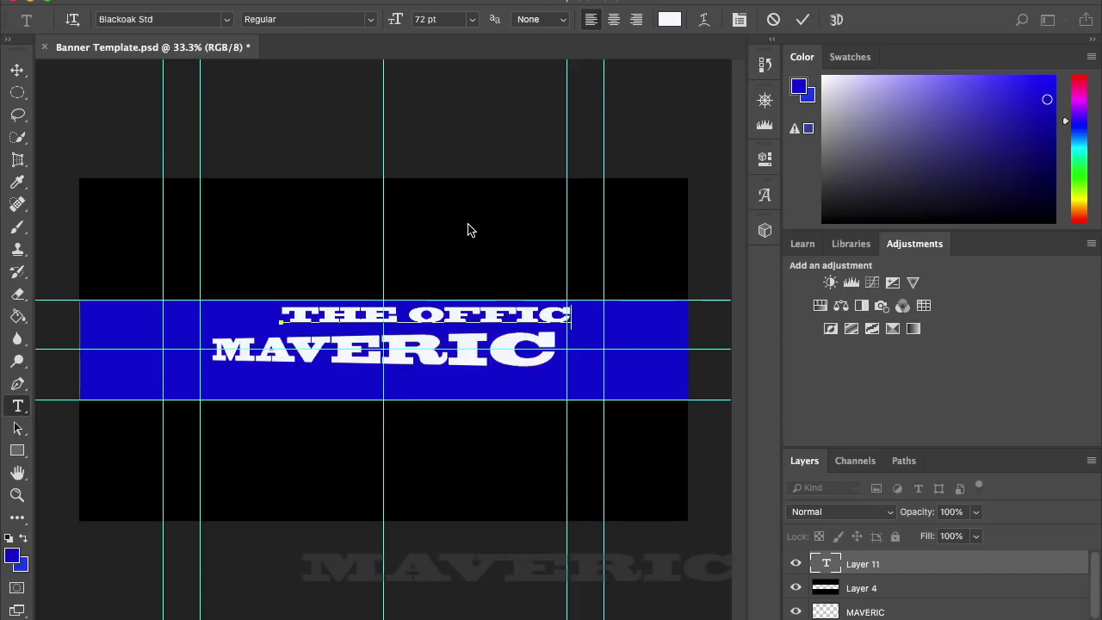
pyautogui.write('ELO')
pyautogui.press('BackSpace')
pyautogui.press('BackSpace')
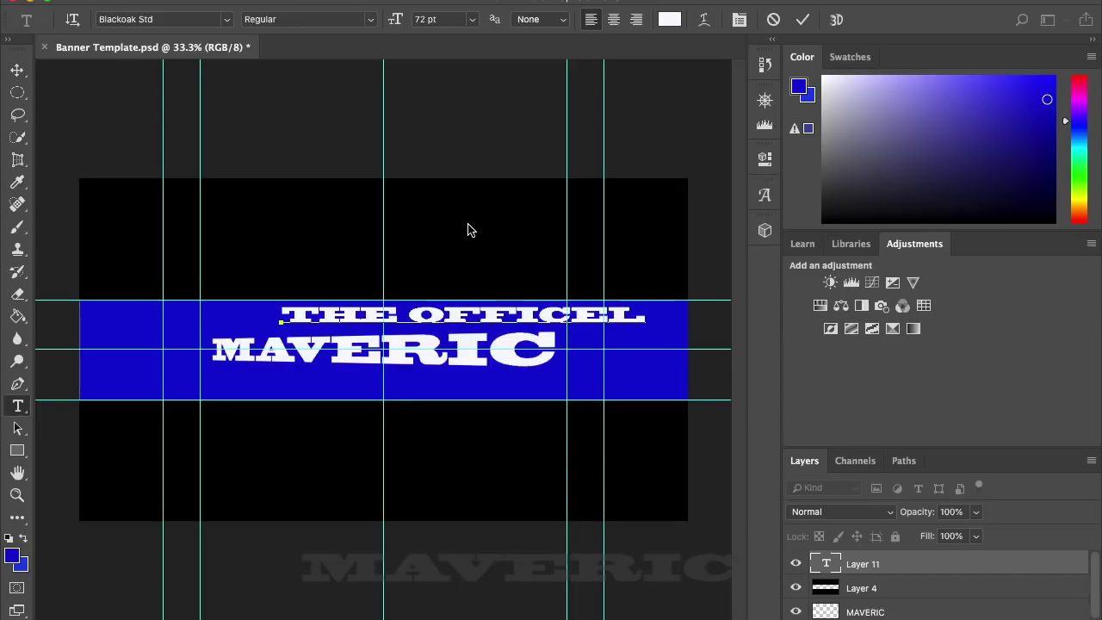
pyautogui.press('BackSpace')
pyautogui.press('BackSpace')
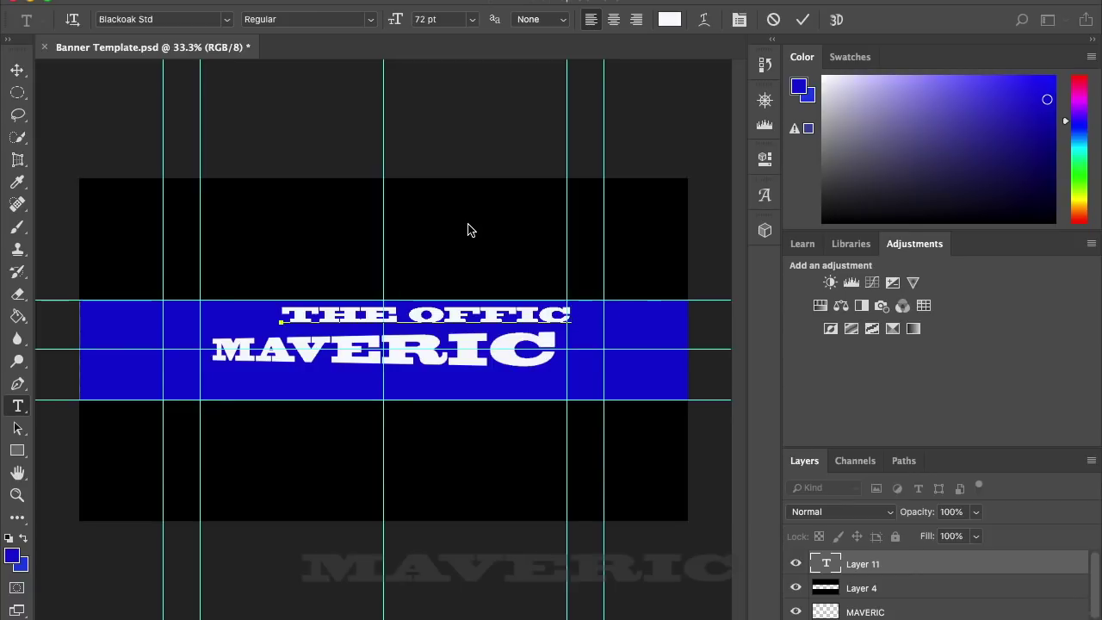
pyautogui.write('IAL C')
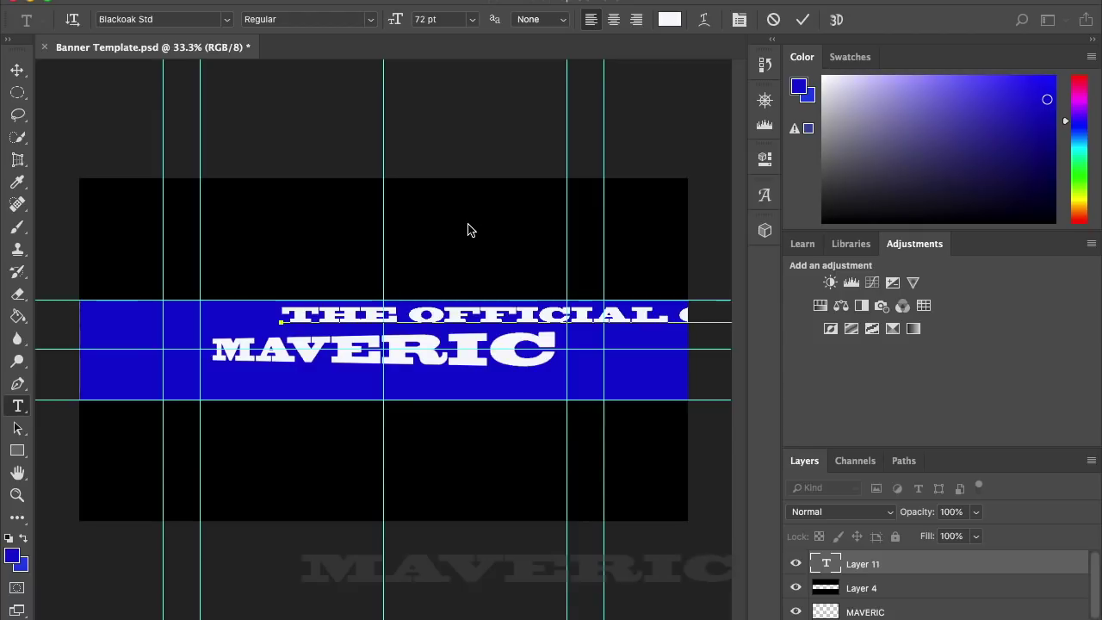
# Resize the subtitle line through 14 and 24 pt, settling on 30 pt.
pyautogui.tripleClick(444, 313)
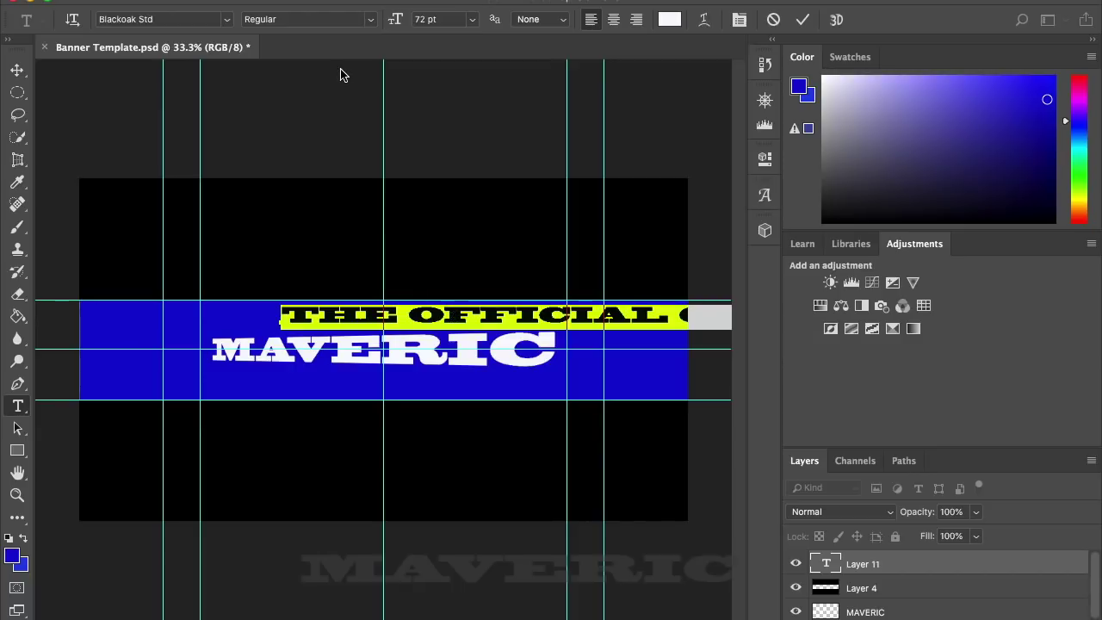
pyautogui.click(470, 24)
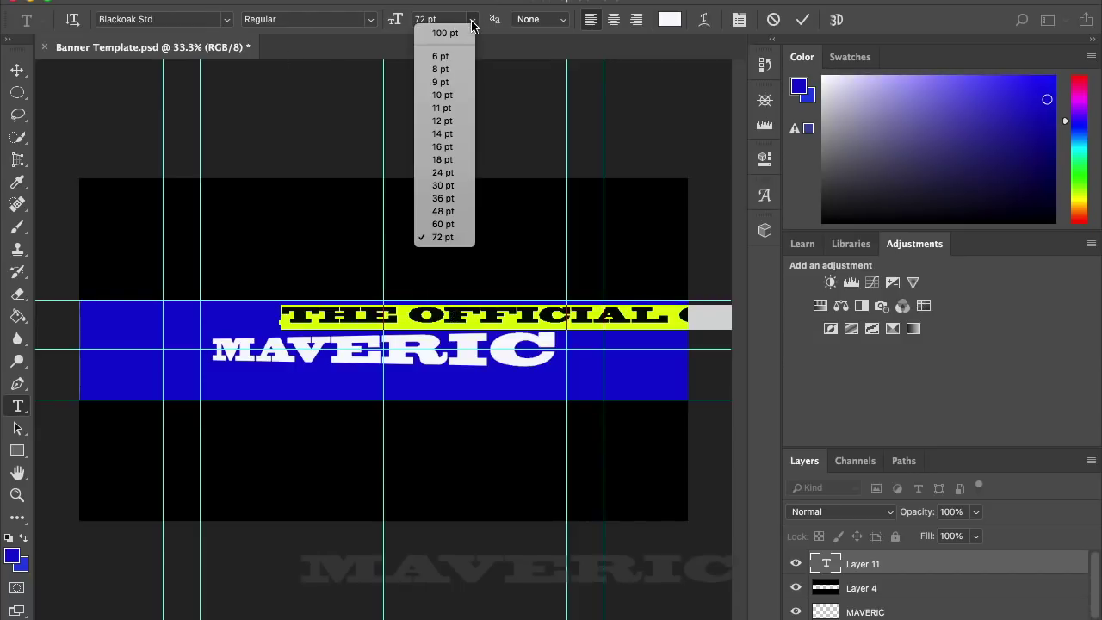
pyautogui.click(454, 133)
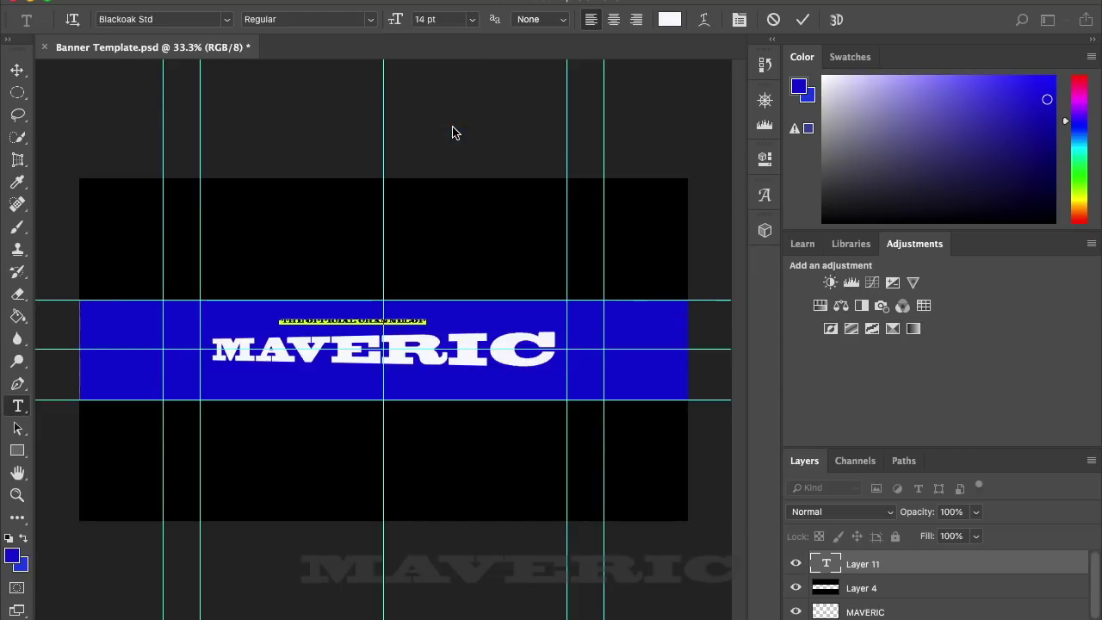
pyautogui.click(471, 20)
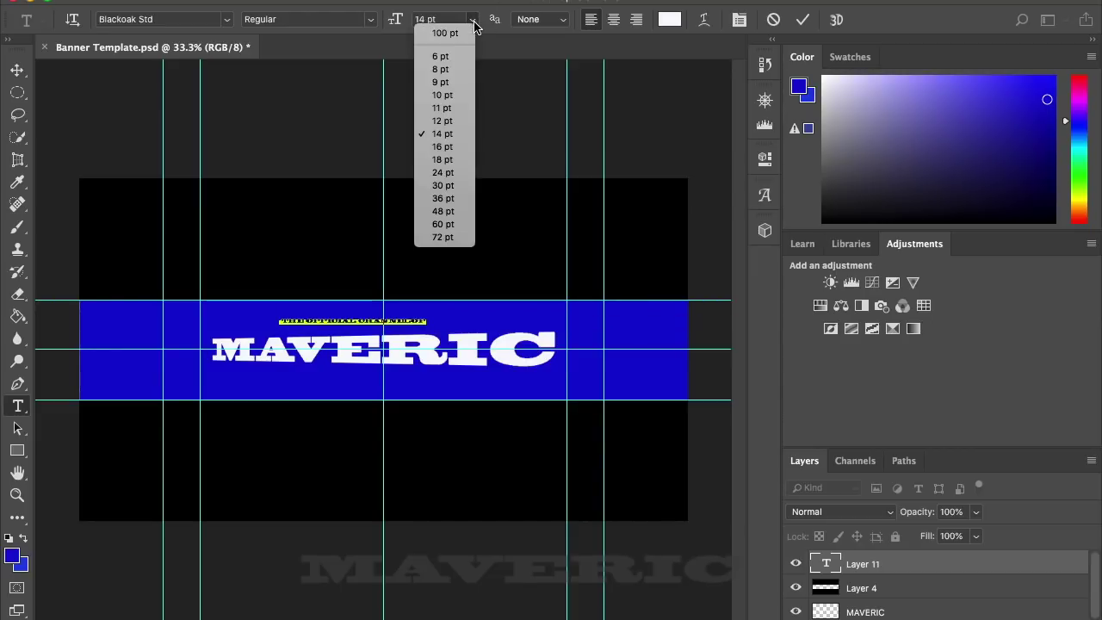
pyautogui.click(459, 173)
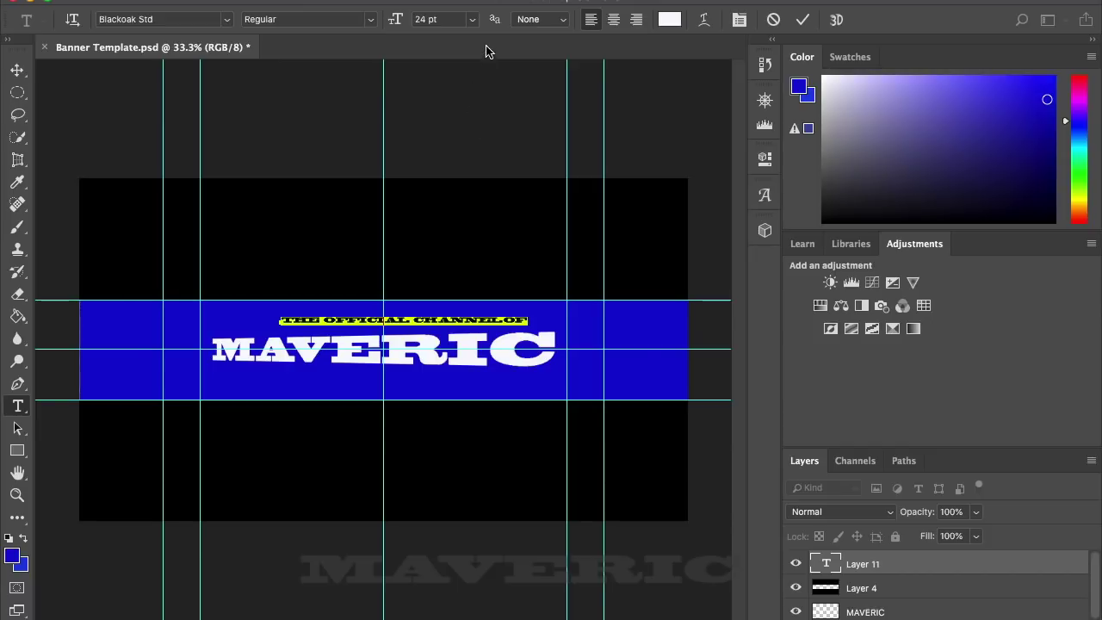
pyautogui.click(471, 19)
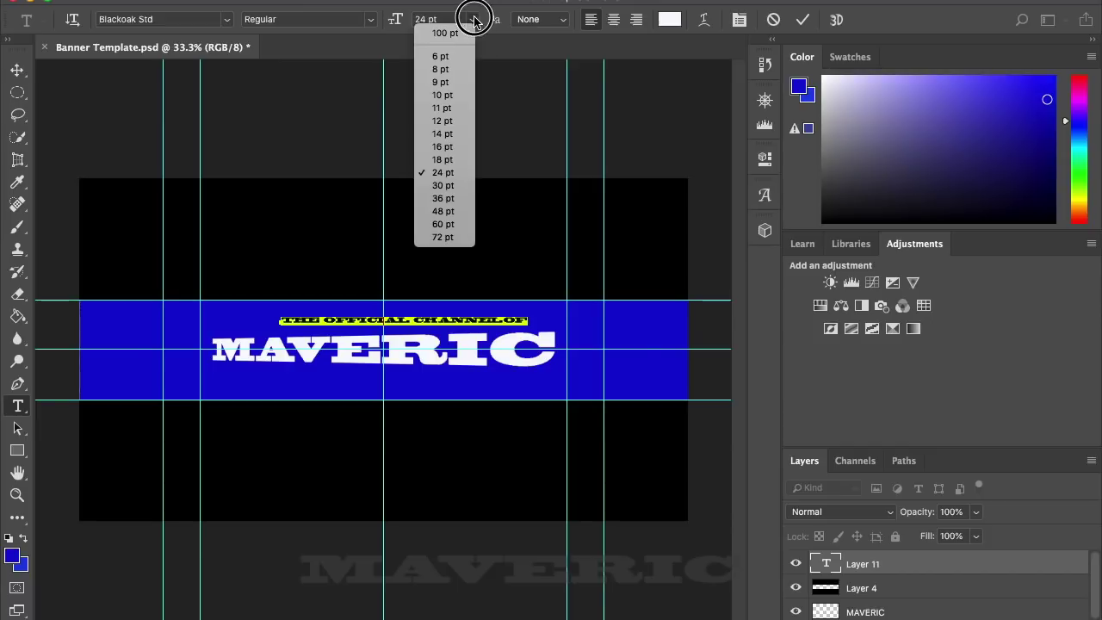
pyautogui.click(442, 186)
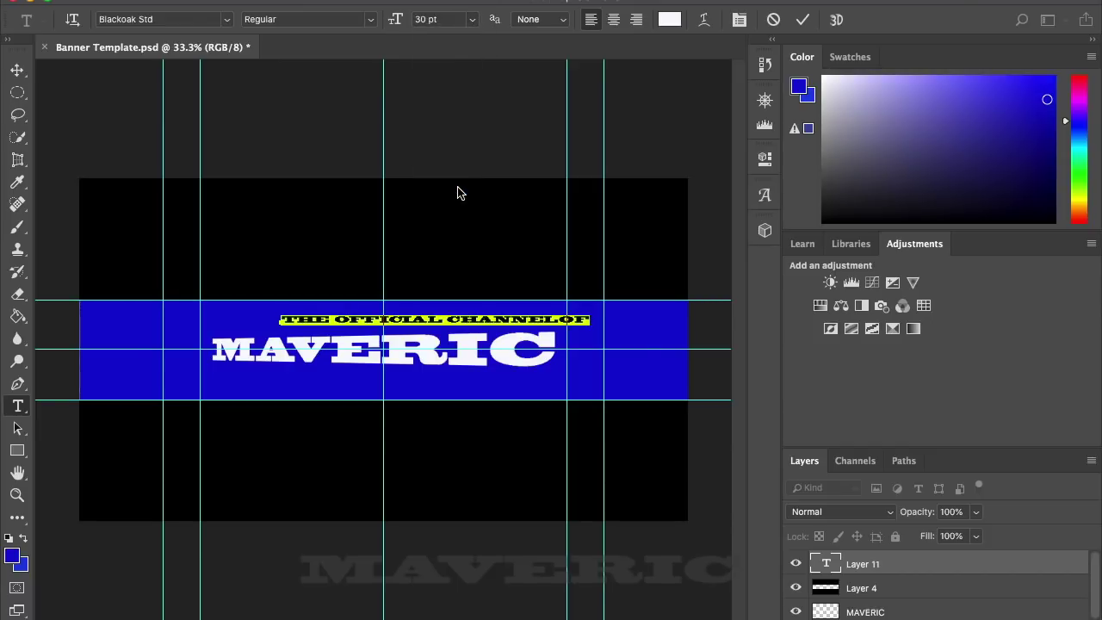
# Shift the subtitle left to align with MAVERIC and add a space between CHANNEL and OF.
pyautogui.click(18, 71)
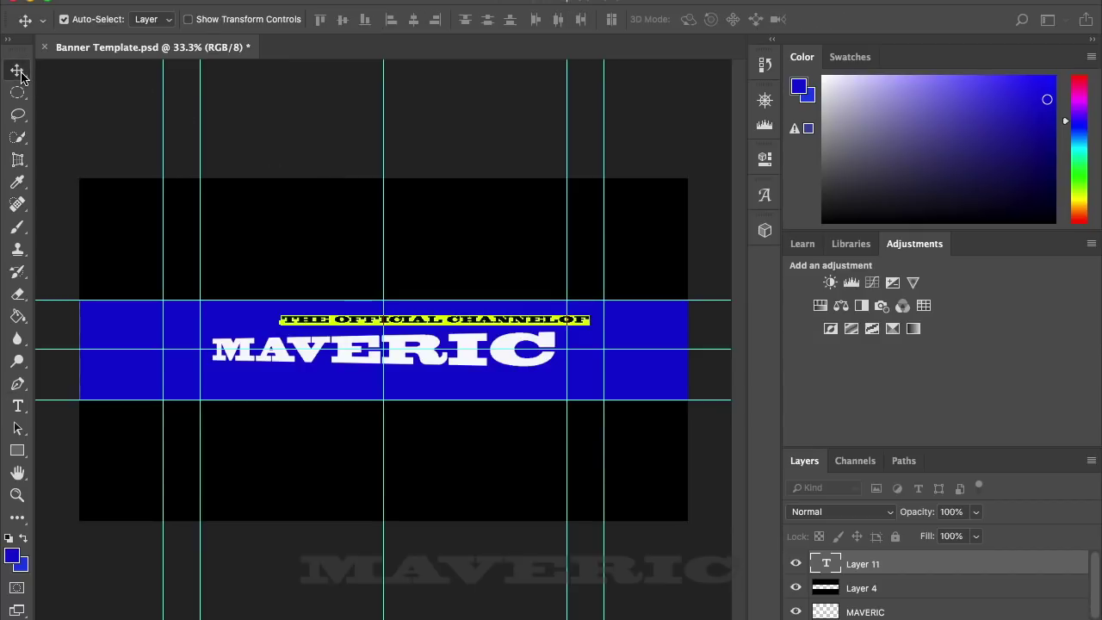
pyautogui.moveTo(432, 321); pyautogui.dragTo(368, 325)
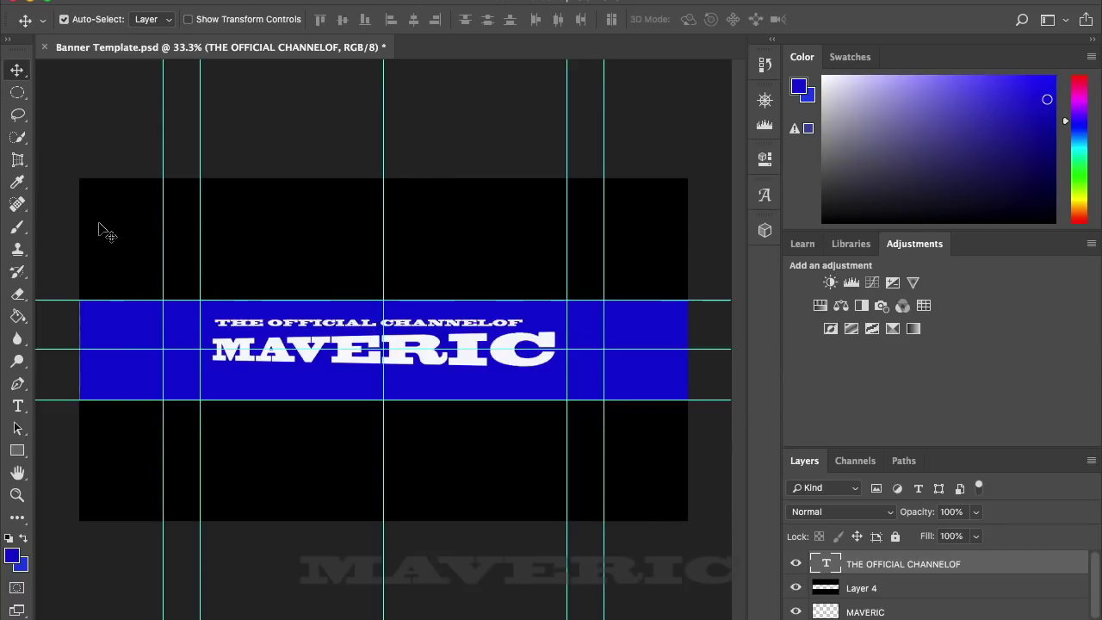
pyautogui.click(16, 408)
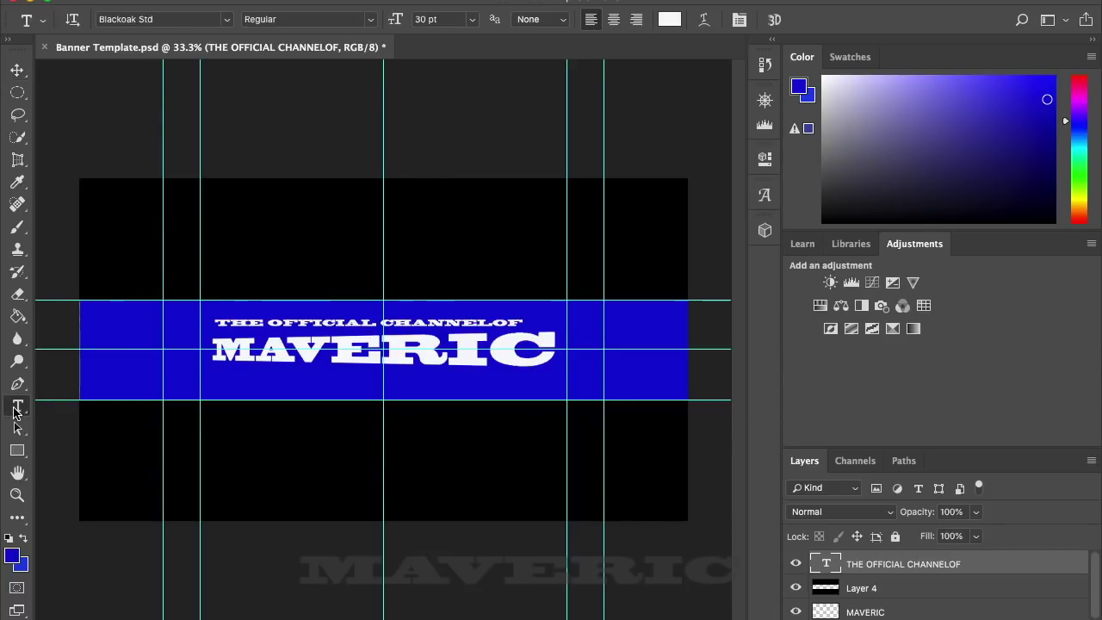
pyautogui.click(405, 320)
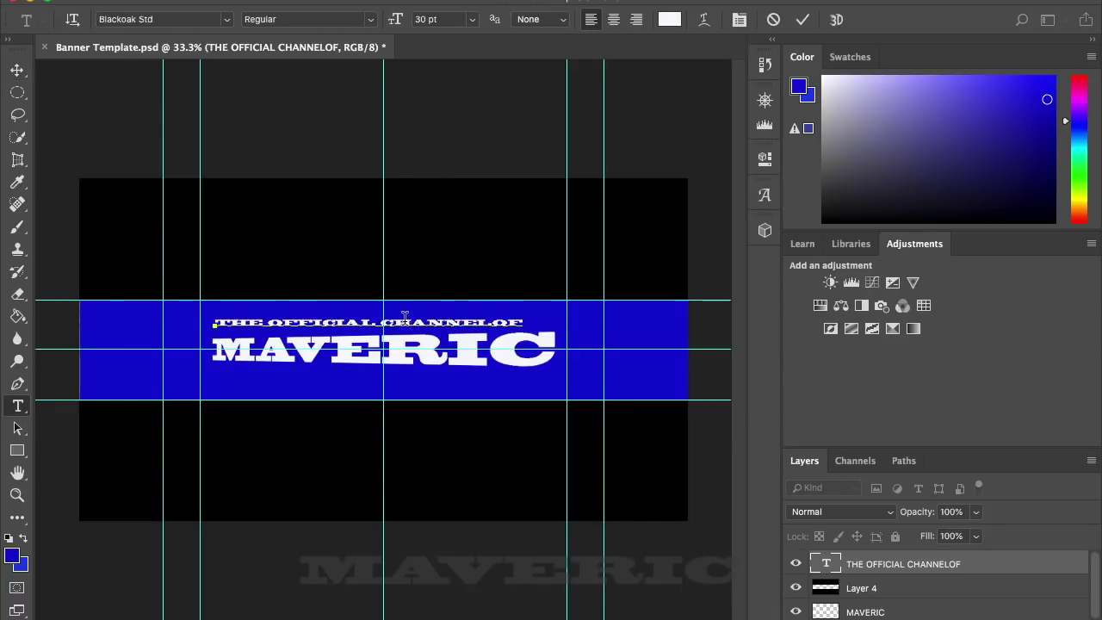
pyautogui.click(493, 321)
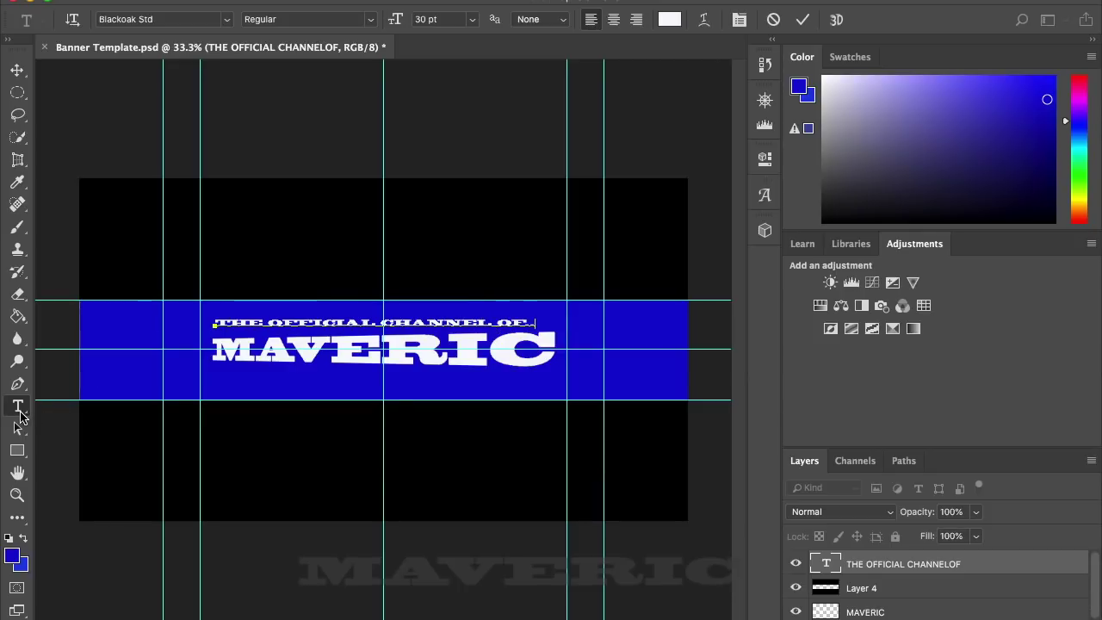
# Set the subtitle to Athelas at 48 pt, commit it, and add a new empty layer.
pyautogui.tripleClick(387, 326)
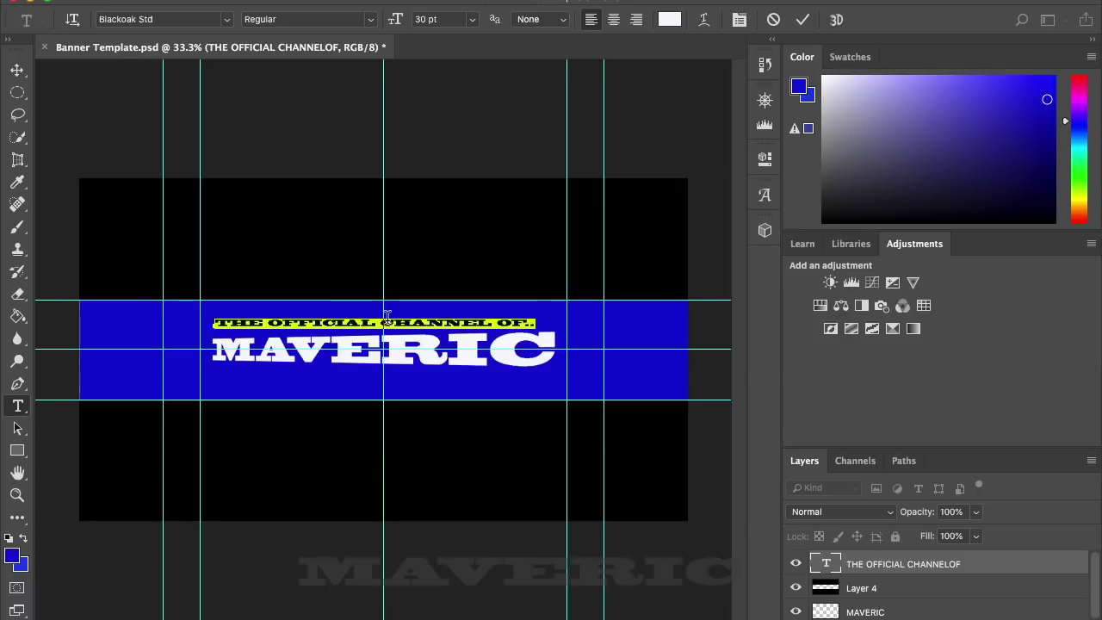
pyautogui.click(187, 19)
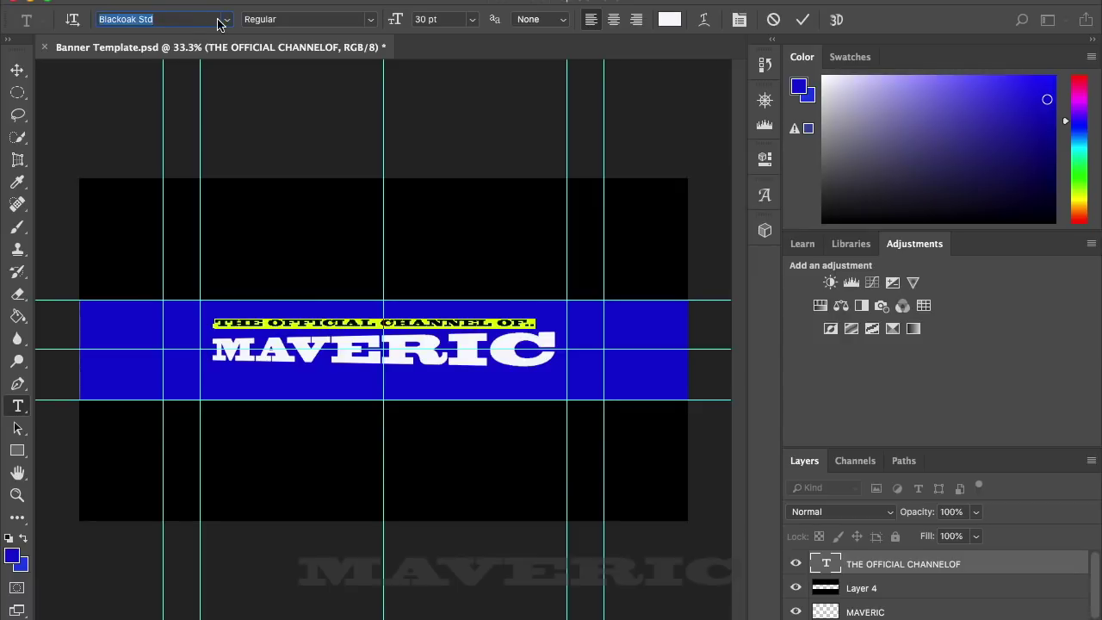
pyautogui.click(222, 19)
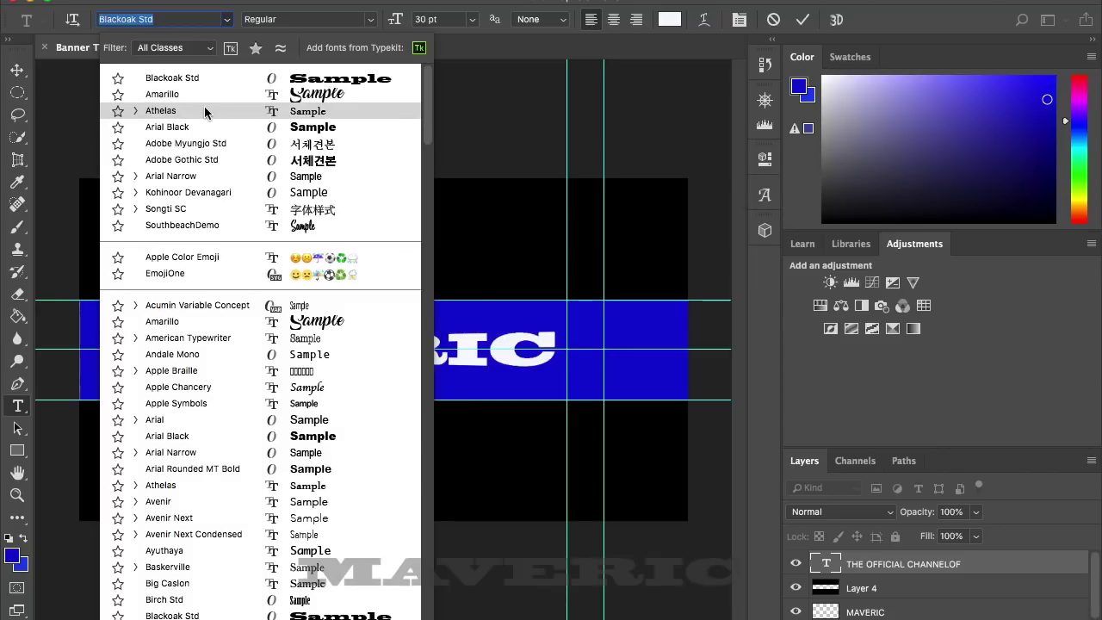
pyautogui.click(205, 111)
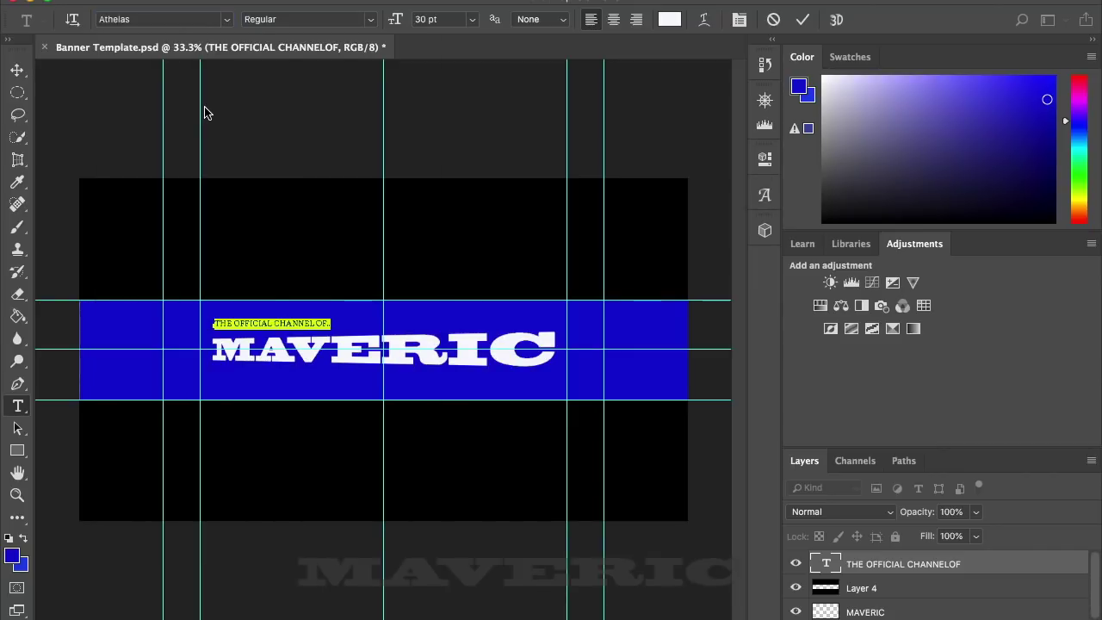
pyautogui.click(472, 21)
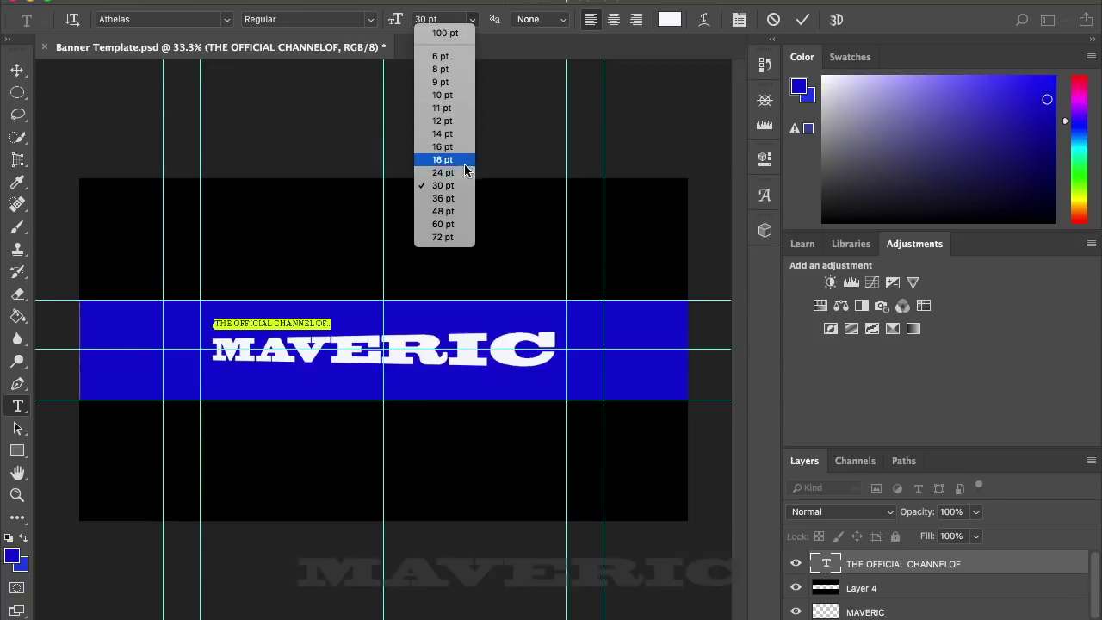
pyautogui.click(455, 201)
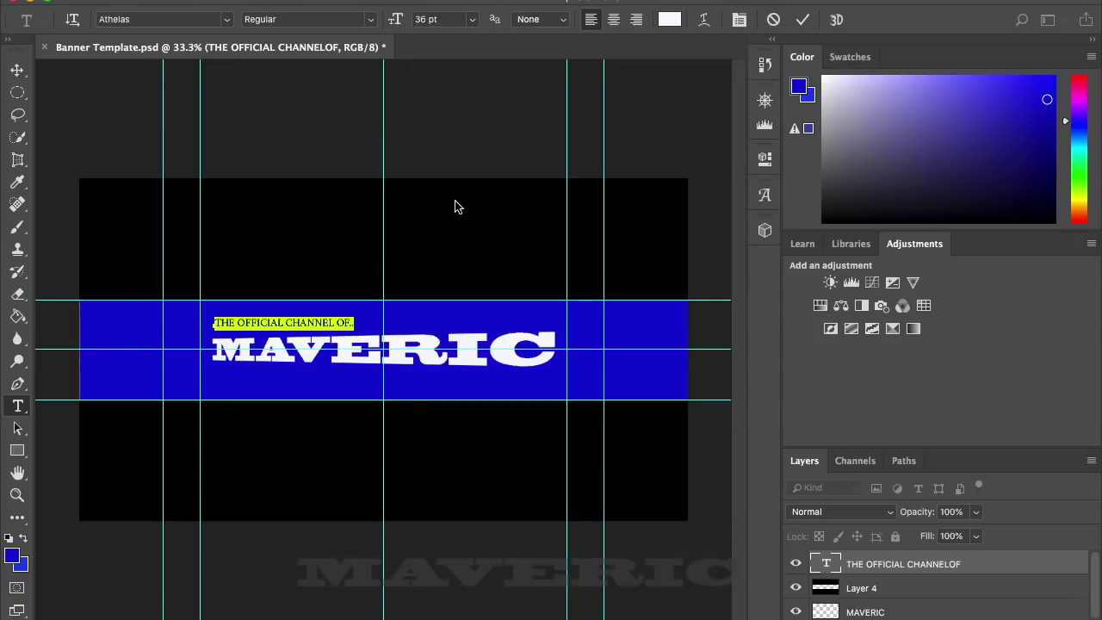
pyautogui.click(473, 20)
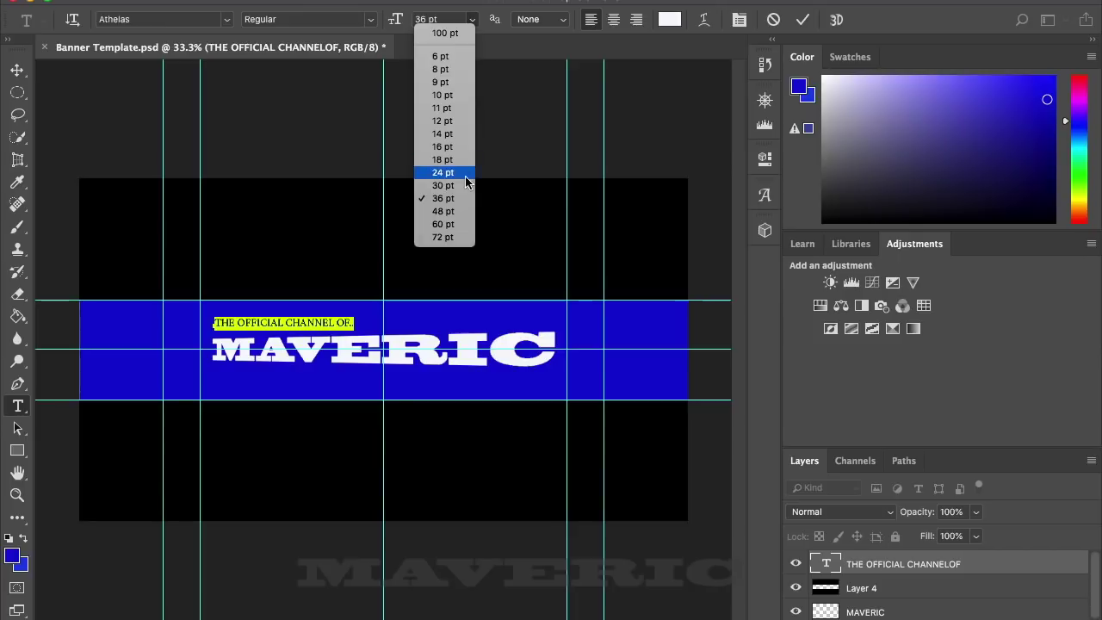
pyautogui.click(449, 217)
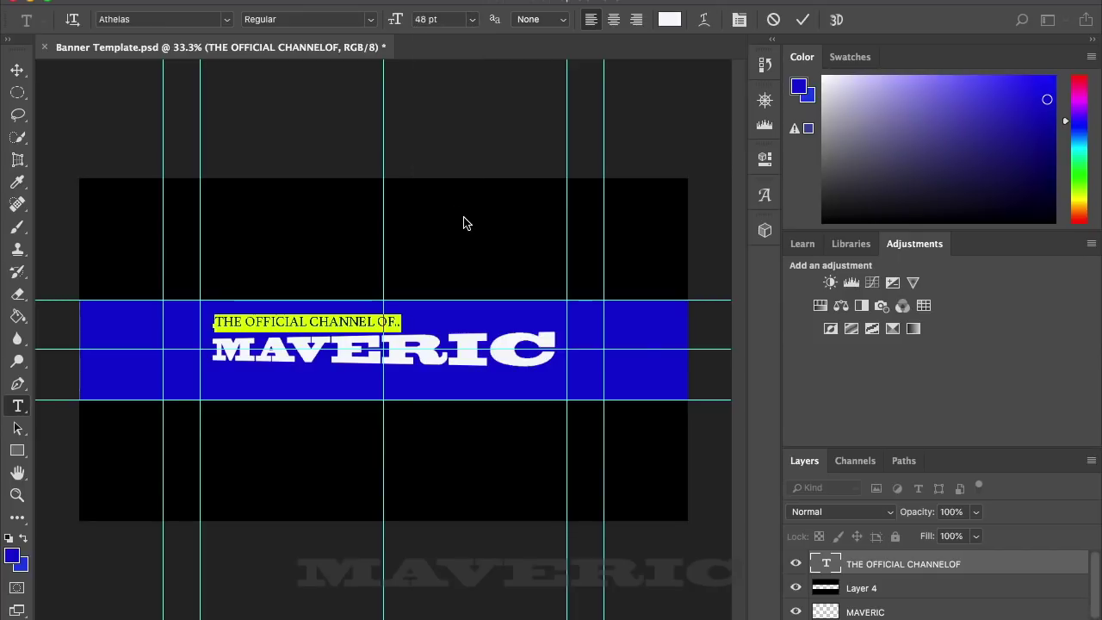
pyautogui.click(467, 226)
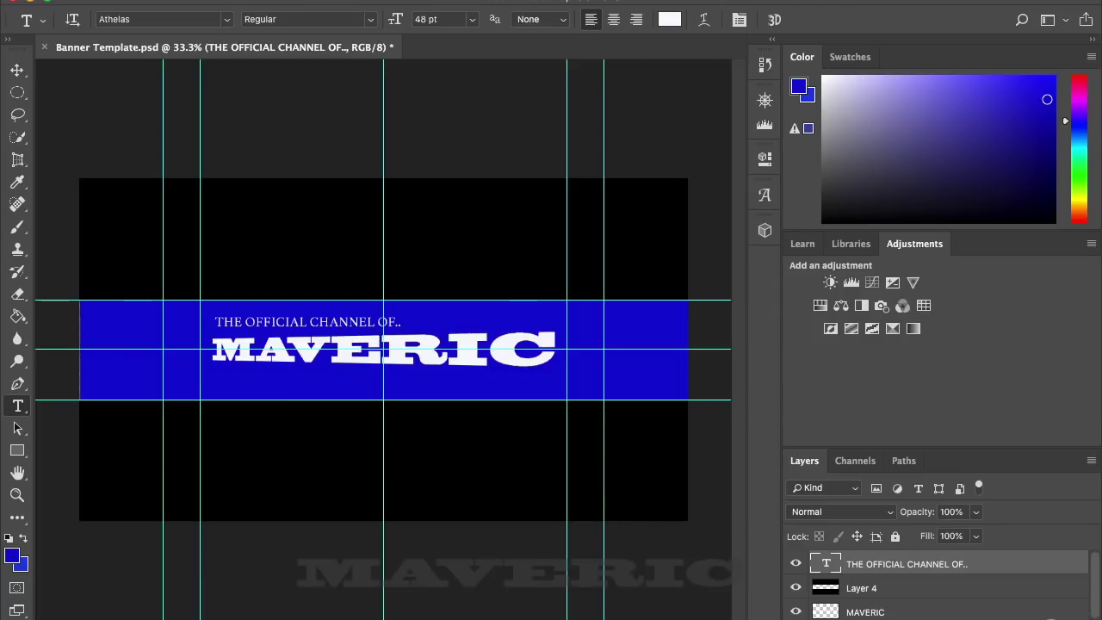
pyautogui.hotkey('ctrl', 'shift', 'alt', 'n')
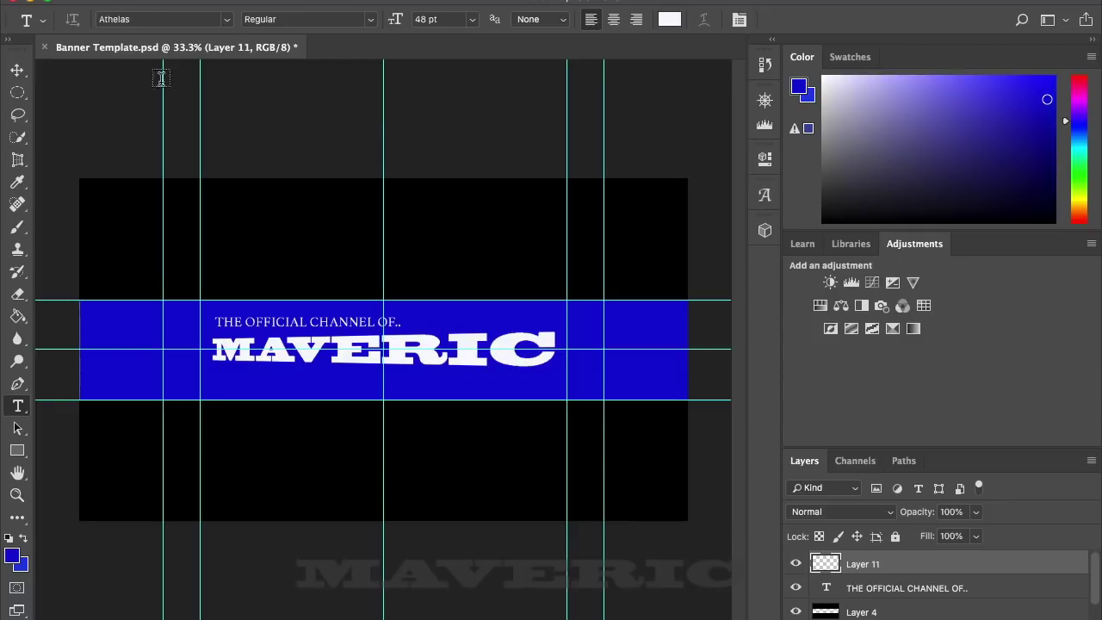
# Open GFX Pack.psd as a second document.
pyautogui.click(160, 0)
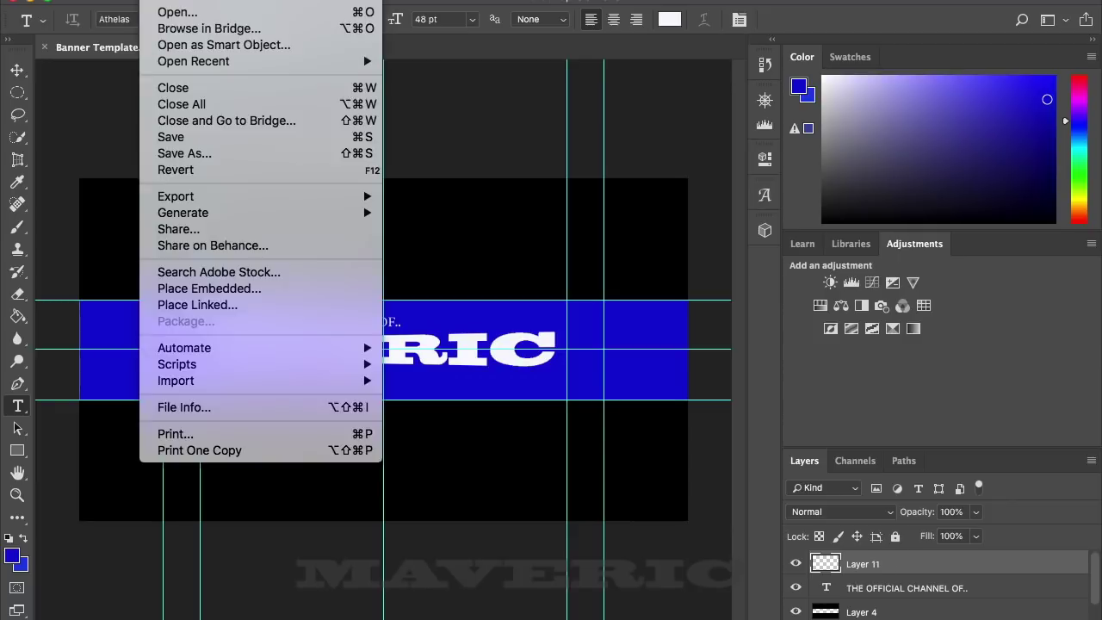
pyautogui.click(191, 12)
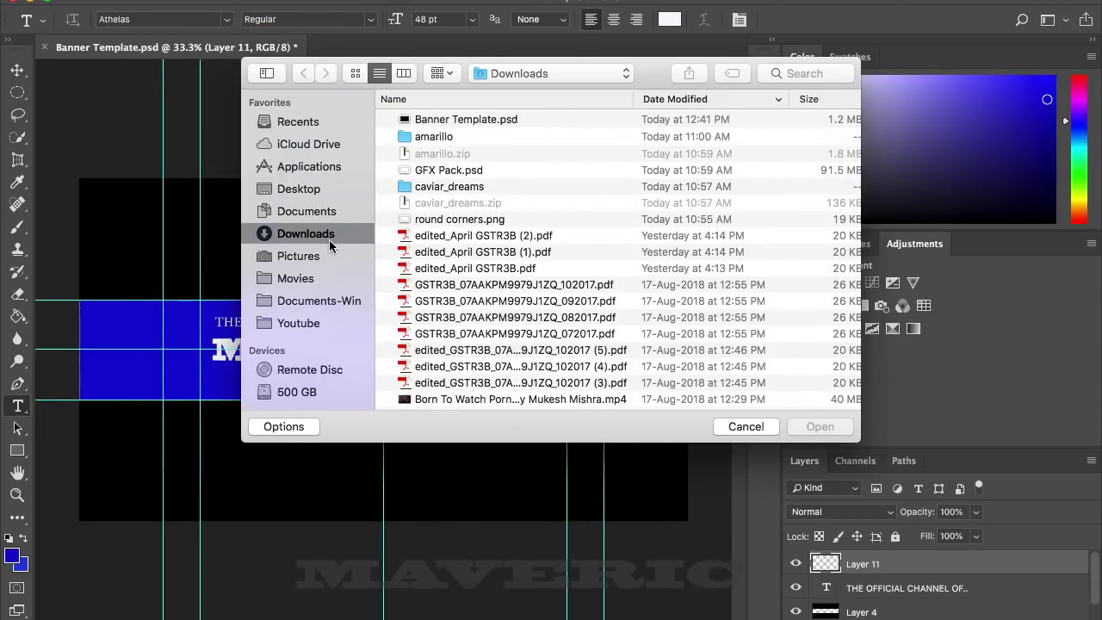
pyautogui.click(465, 170)
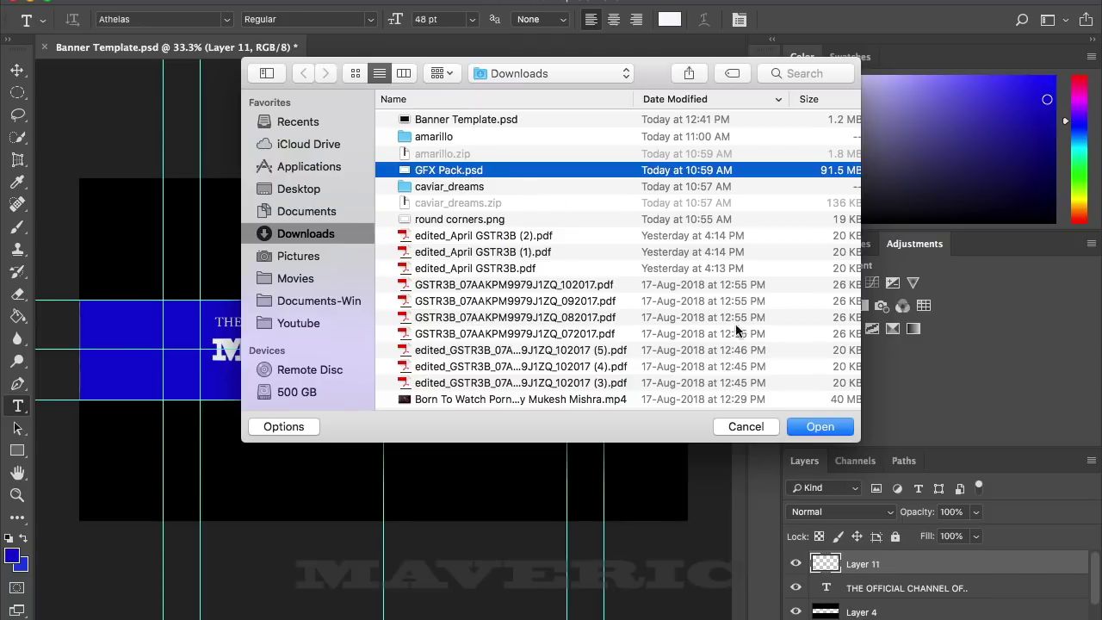
pyautogui.click(820, 430)
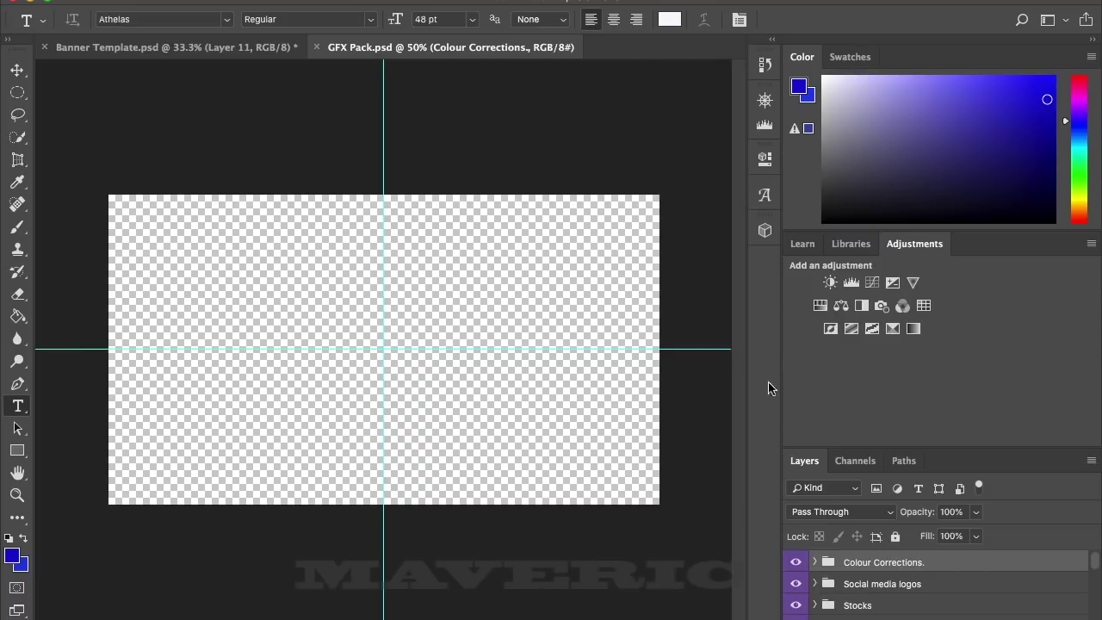
# Expand Social media logos > Coloured logos, make them visible, and select the Youtube layer.
pyautogui.click(814, 584)
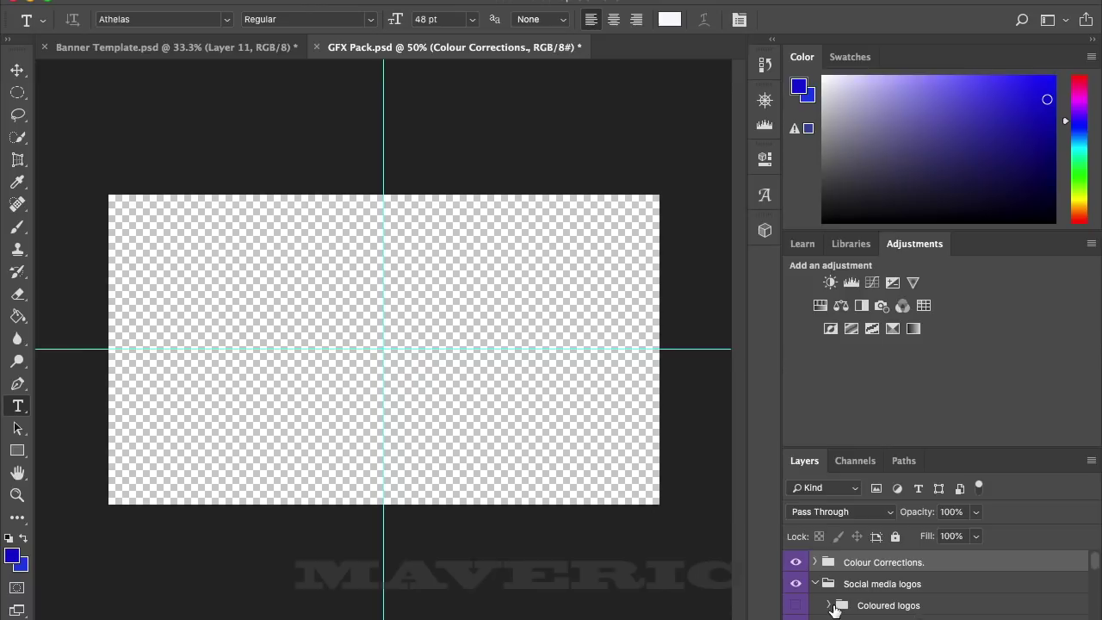
pyautogui.click(830, 606)
pyautogui.scroll(-1, 890, 616)
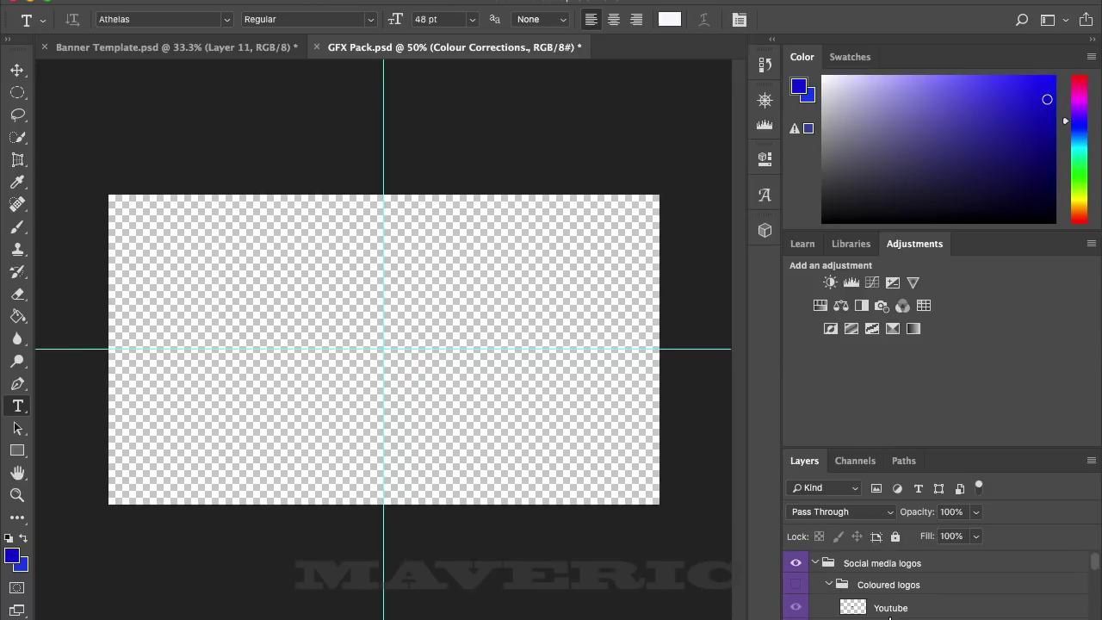
pyautogui.click(795, 586)
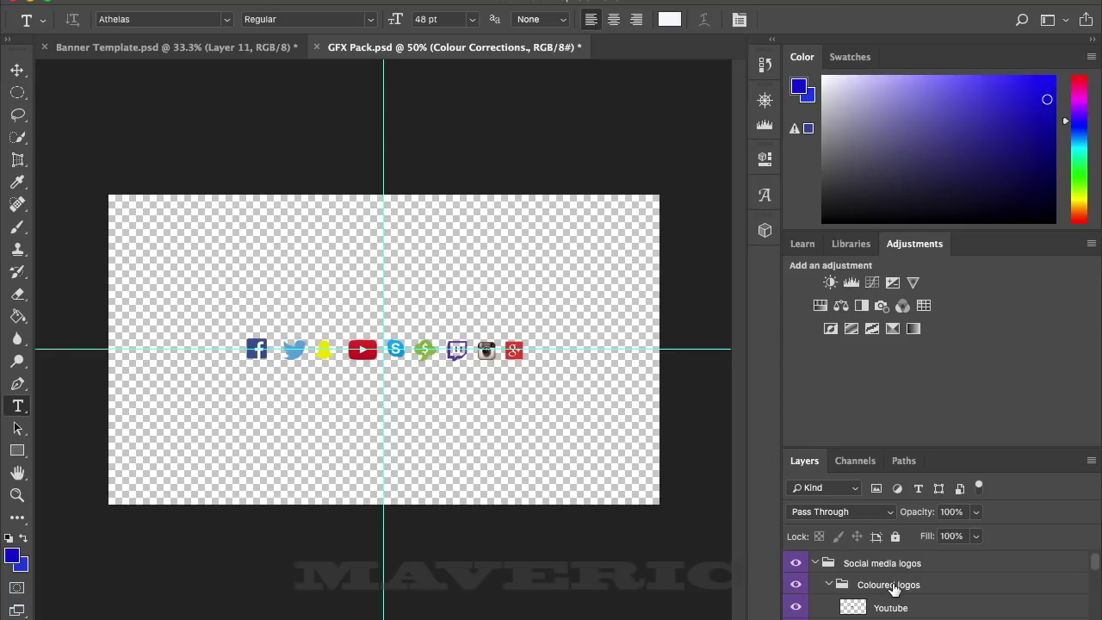
pyautogui.scroll(-1, 893, 588)
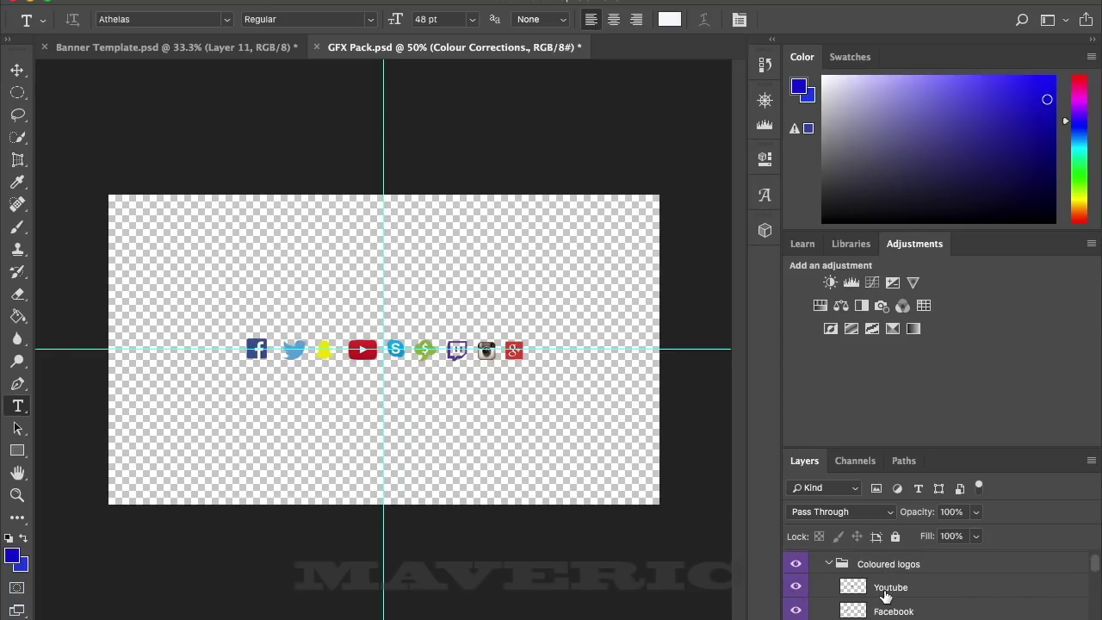
pyautogui.click(885, 592)
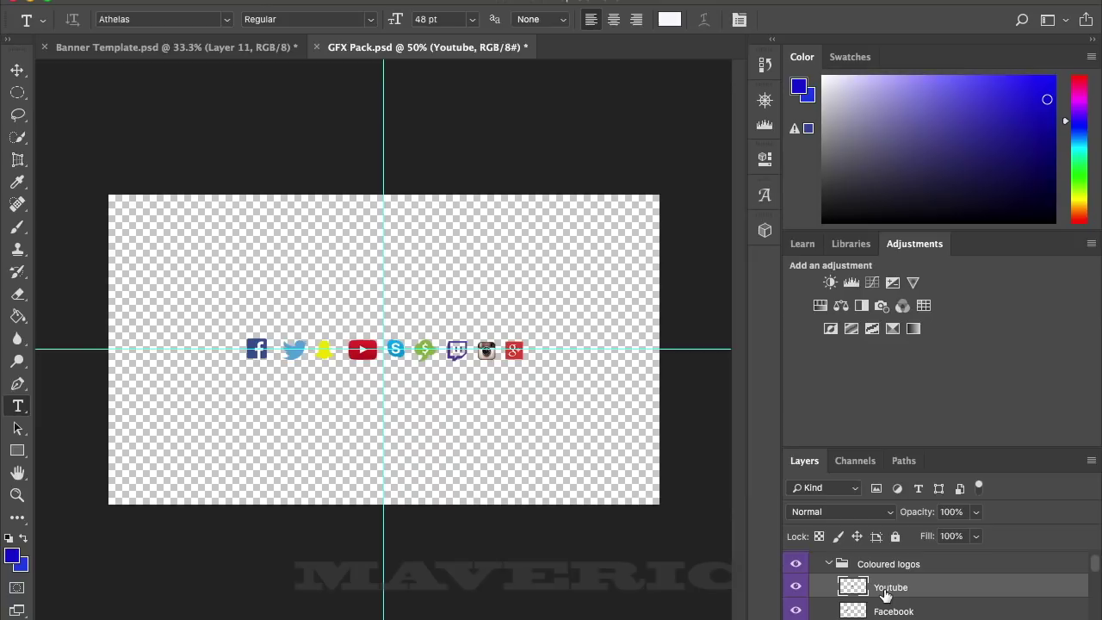
pyautogui.click(229, 50)
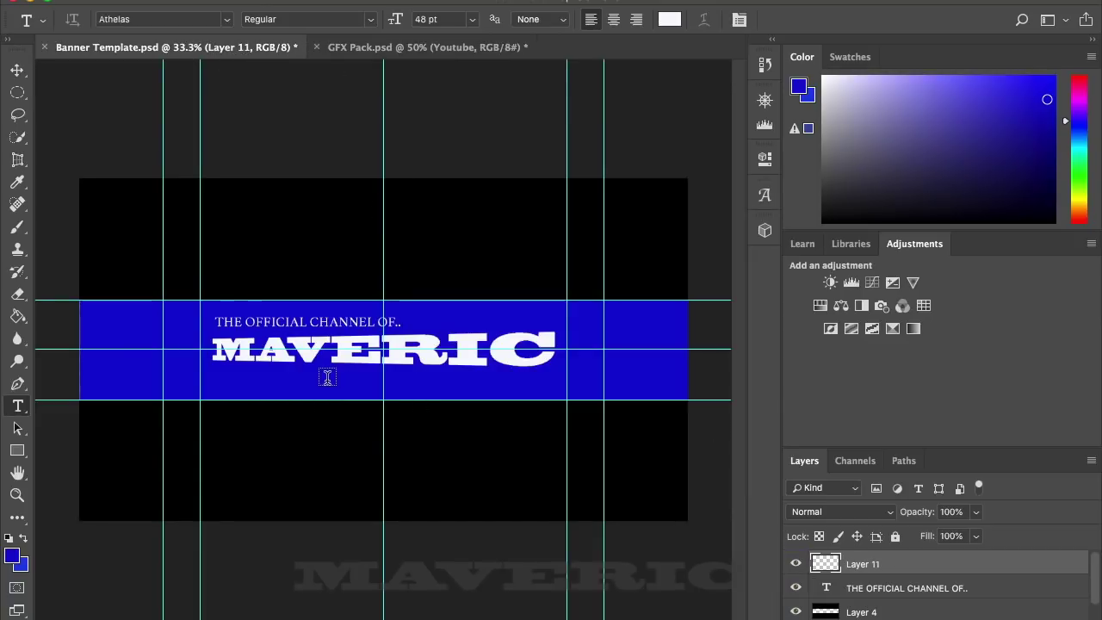
# Drag the Youtube logo onto the banner with the Move tool.
pyautogui.click(17, 70)
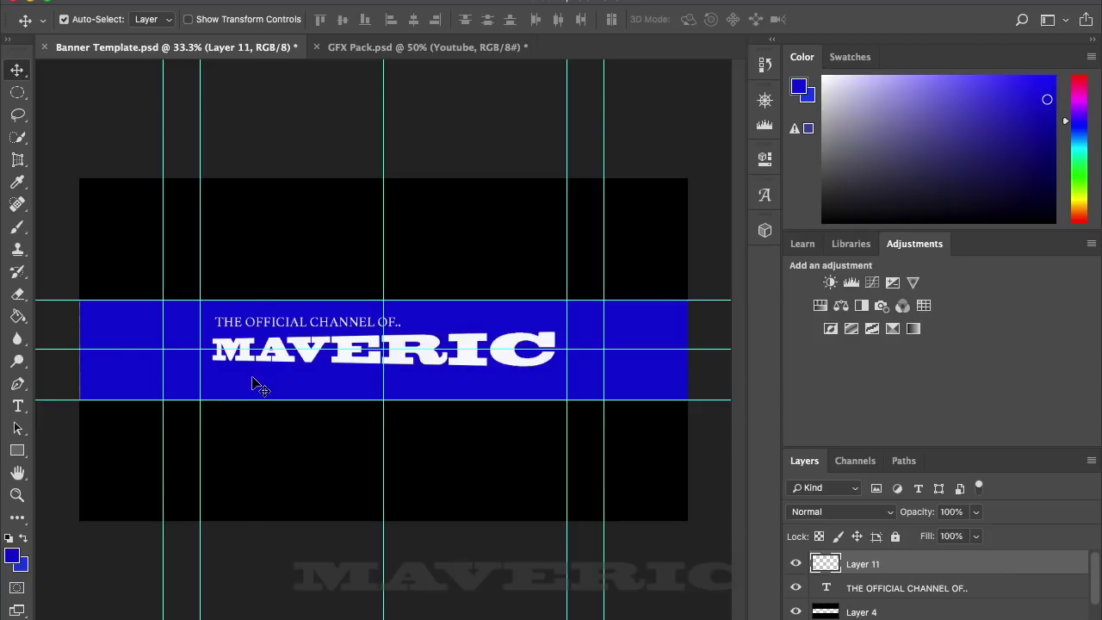
pyautogui.moveTo(258, 387); pyautogui.dragTo(435, 387)
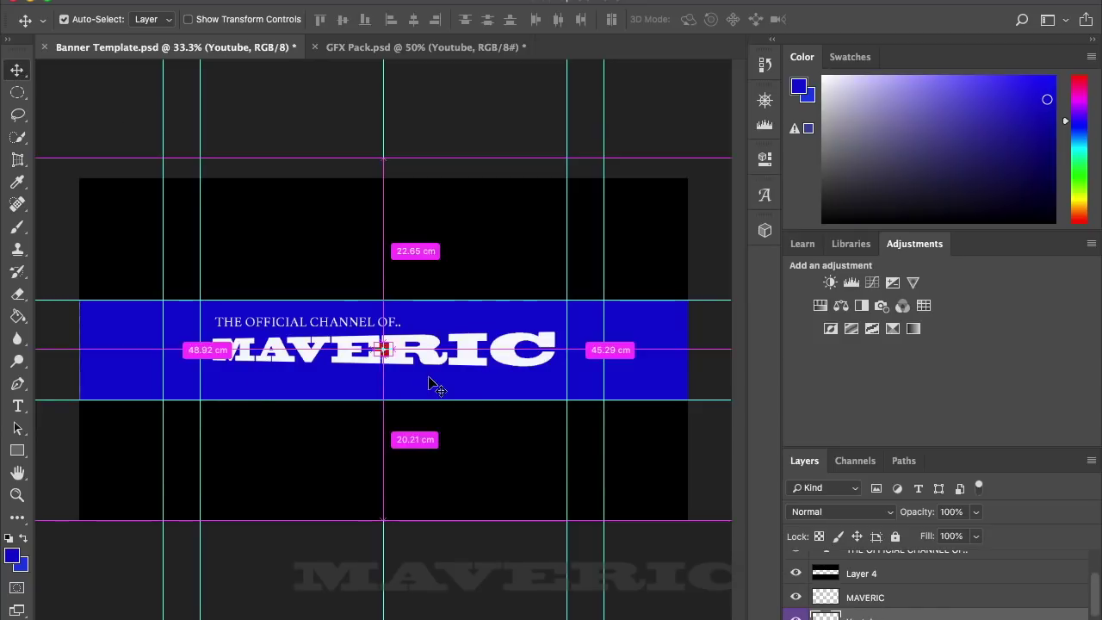
pyautogui.press('super')
# Enlarge the YouTube icon to about 175% and place it beneath the ER of MAVERIC.
pyautogui.press('super+t')
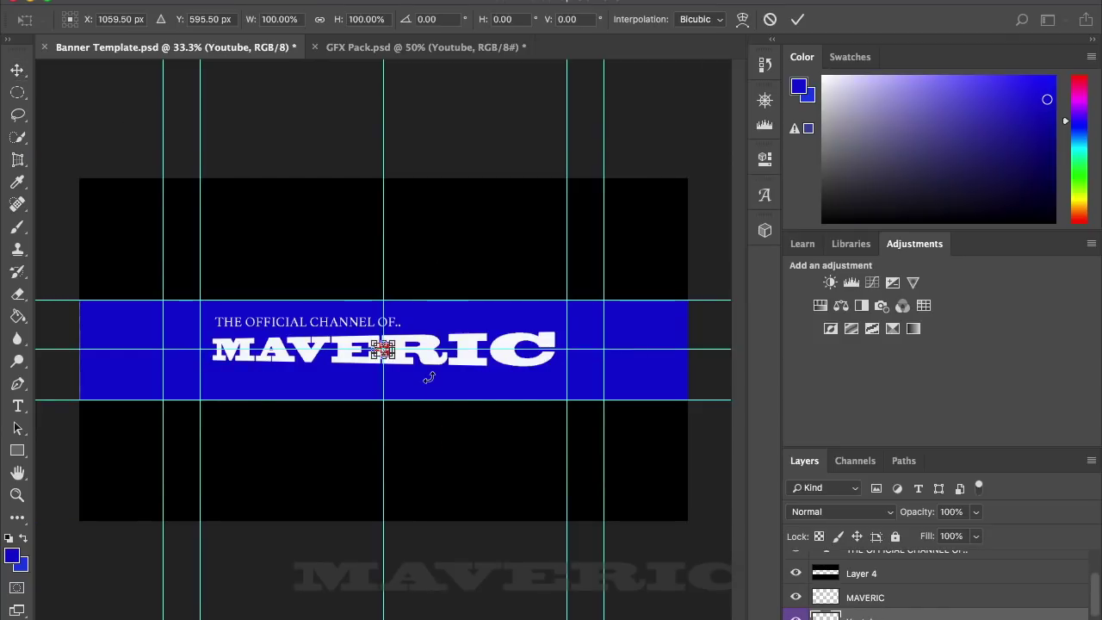
pyautogui.click(399, 372)
pyautogui.moveTo(400, 373); pyautogui.dragTo(411, 383)
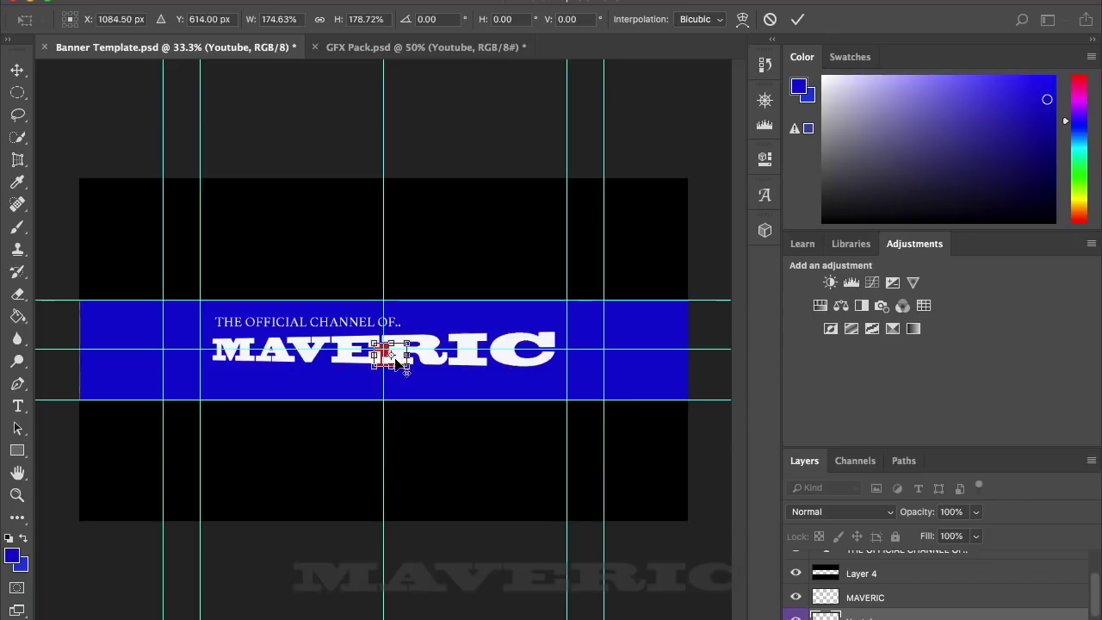
pyautogui.click(397, 359)
pyautogui.moveTo(397, 360); pyautogui.dragTo(435, 383)
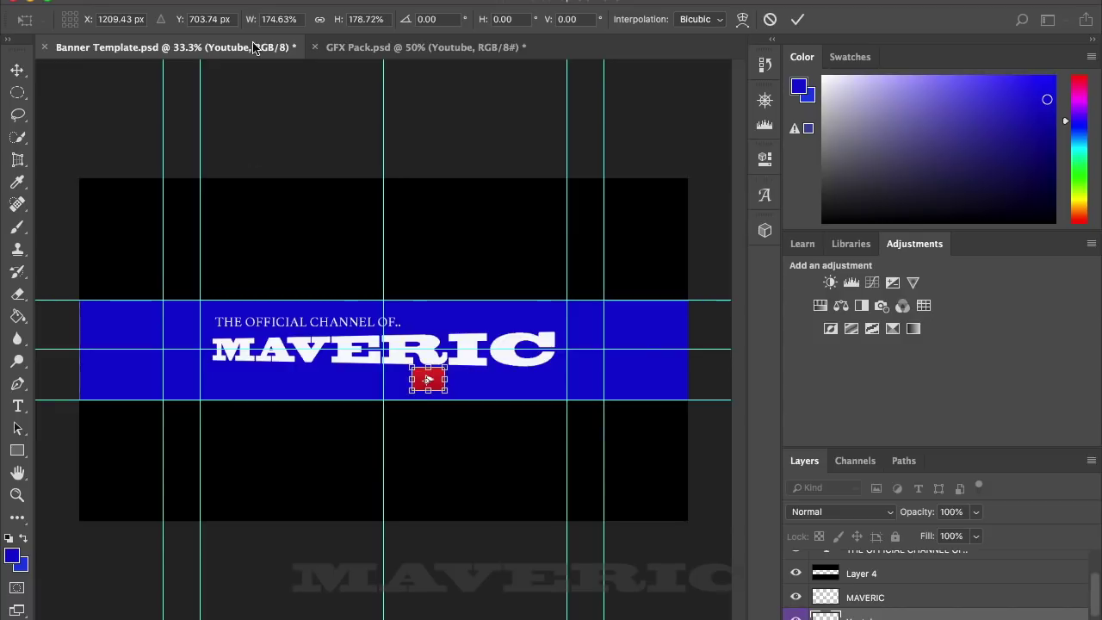
pyautogui.click(397, 49)
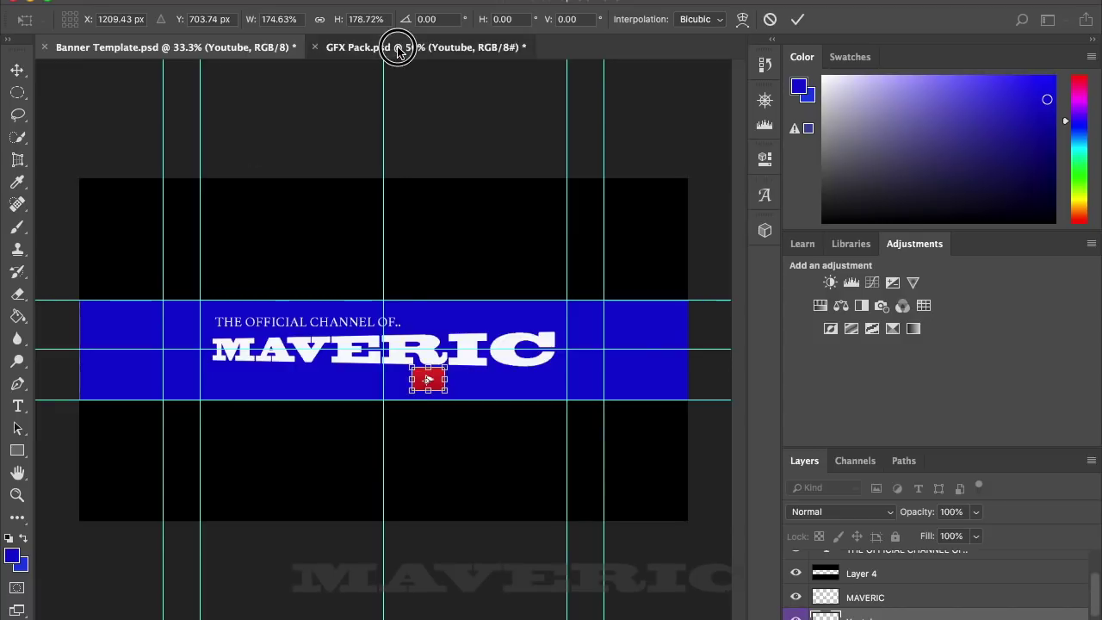
# Paste the Facebook icon into the banner, enlarge it about threefold, and place it below MAVERIC.
pyautogui.click(895, 613)
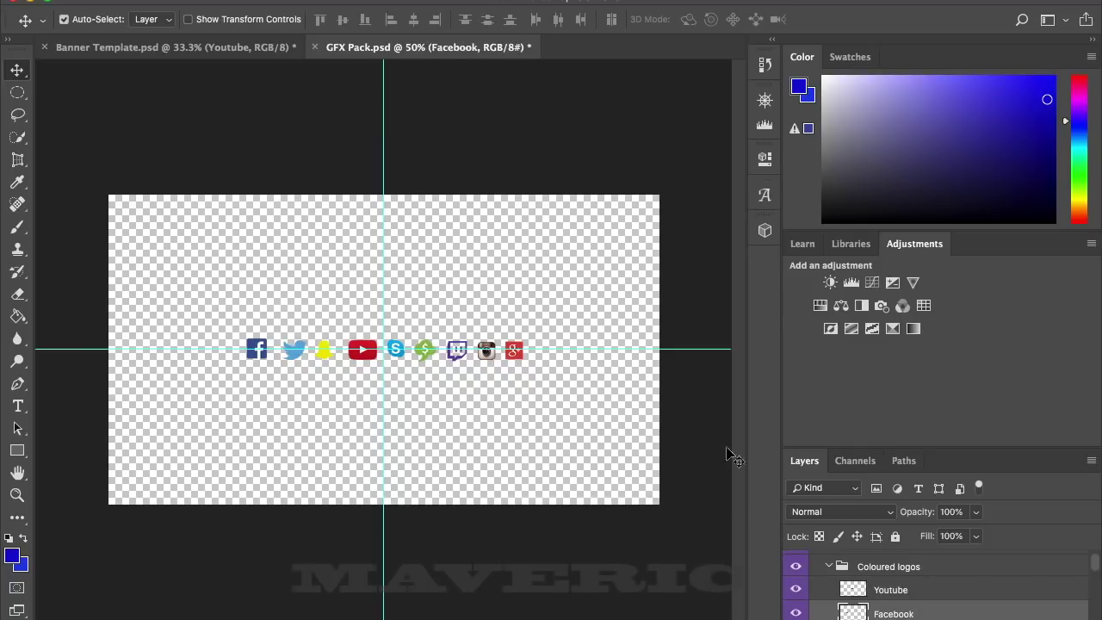
pyautogui.click(204, 47)
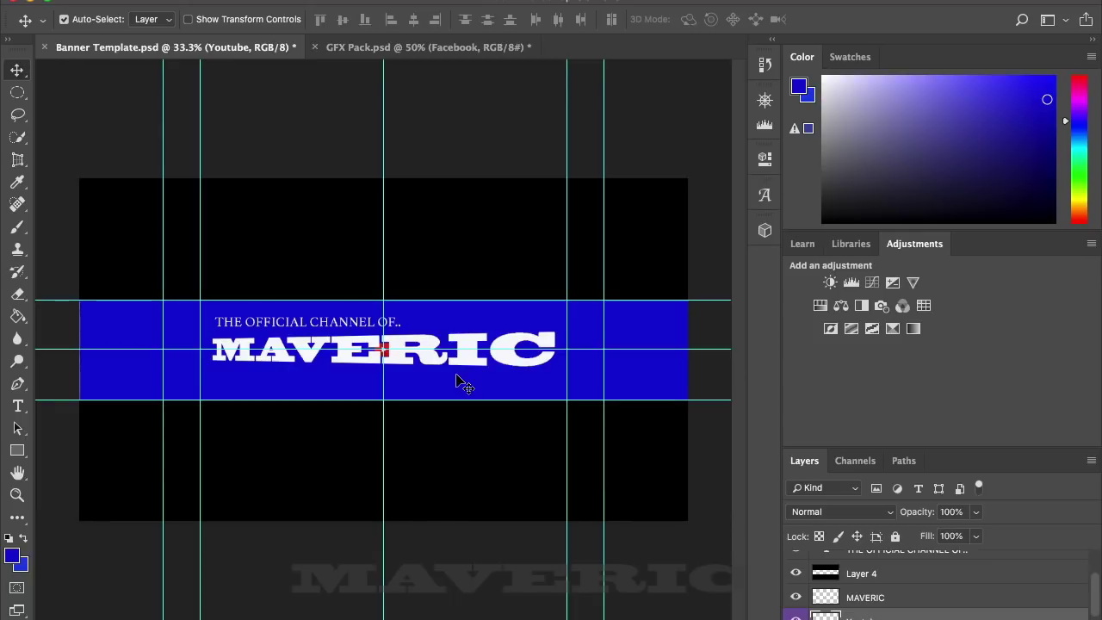
pyautogui.press('super')
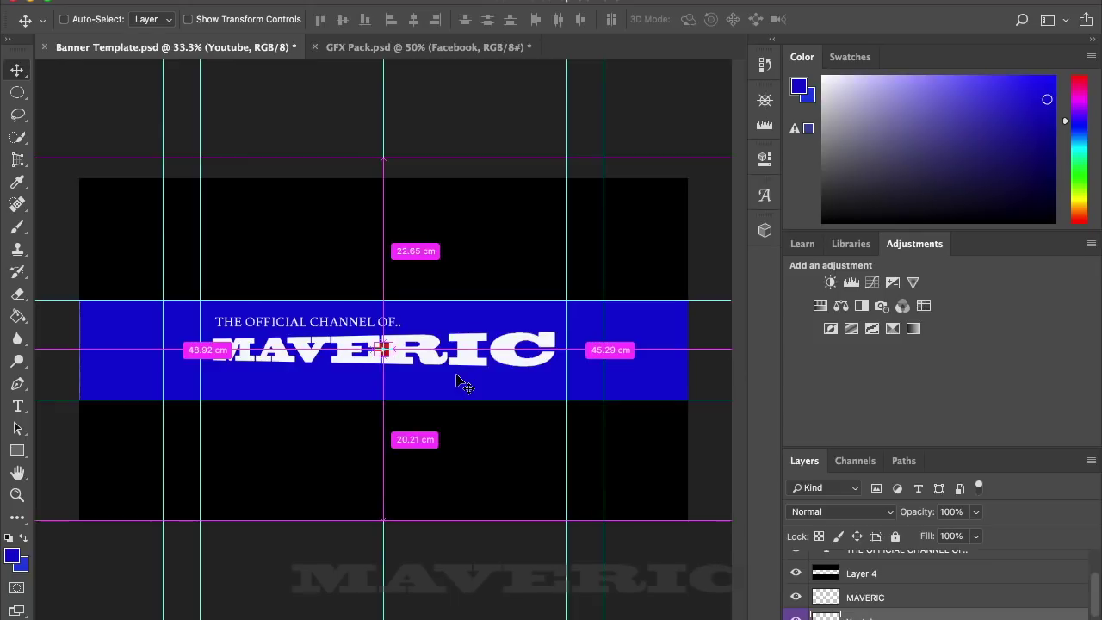
pyautogui.click(457, 378)
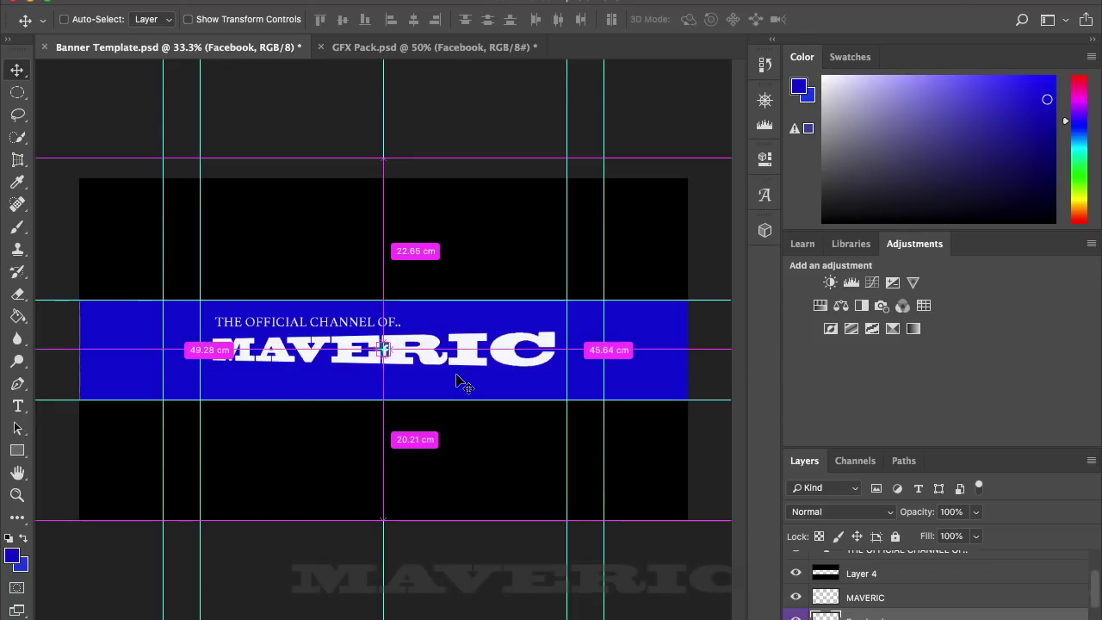
pyautogui.press('super+t')
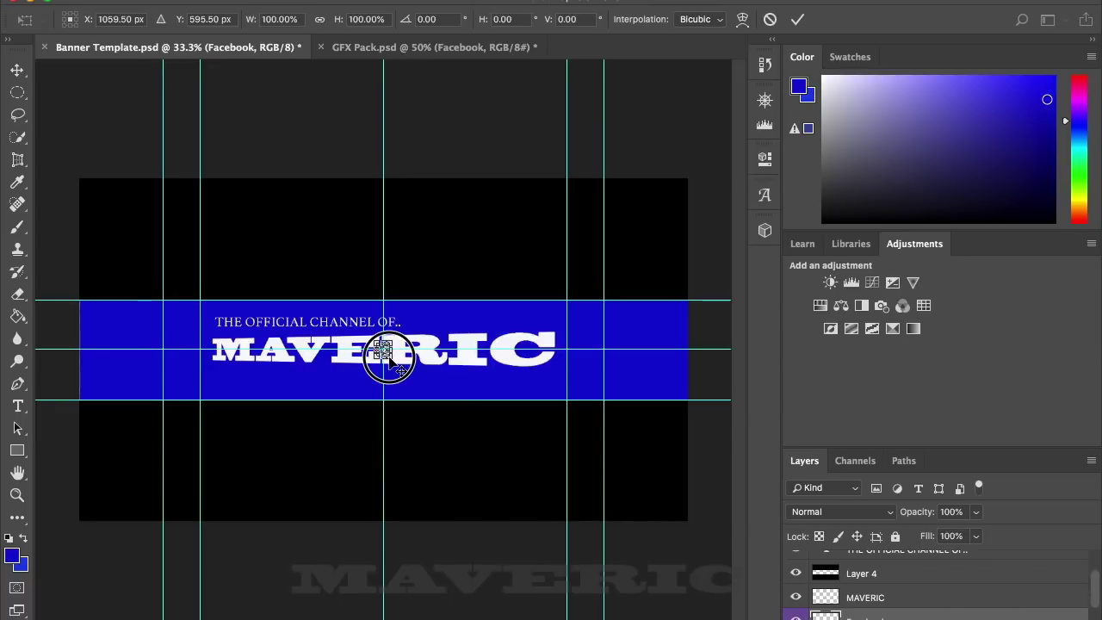
pyautogui.moveTo(386, 364); pyautogui.dragTo(419, 378)
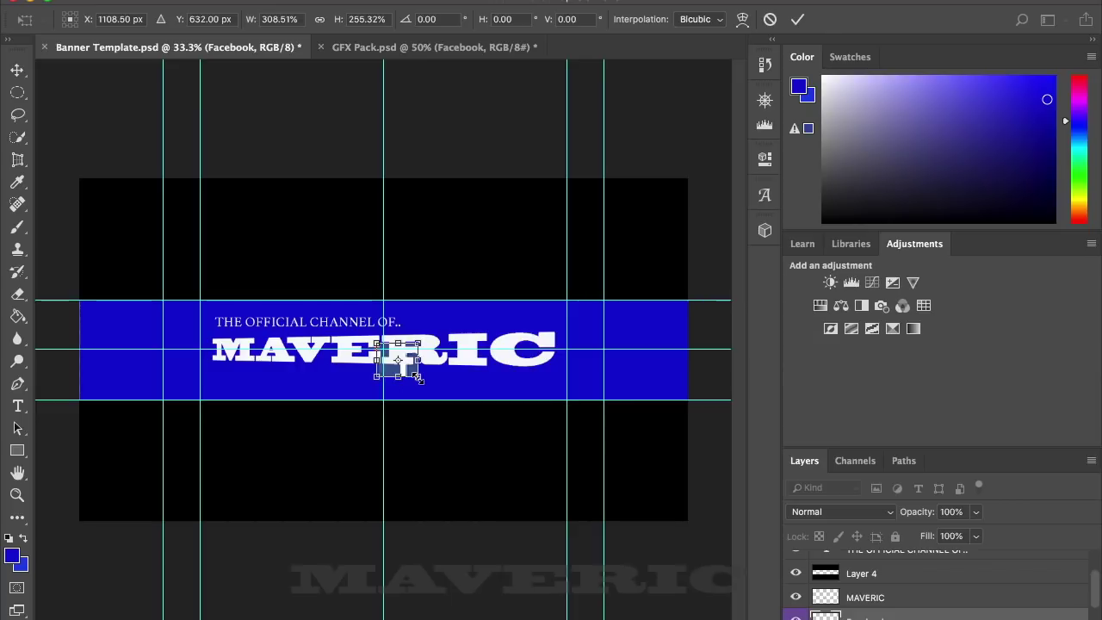
pyautogui.press('Return')
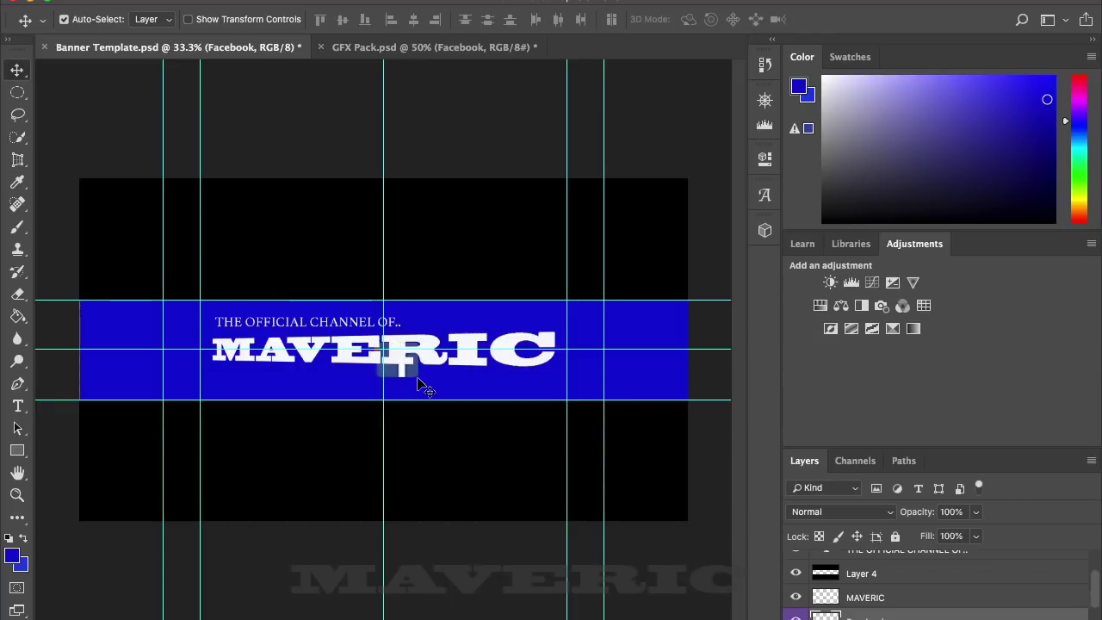
pyautogui.moveTo(401, 365); pyautogui.dragTo(480, 389)
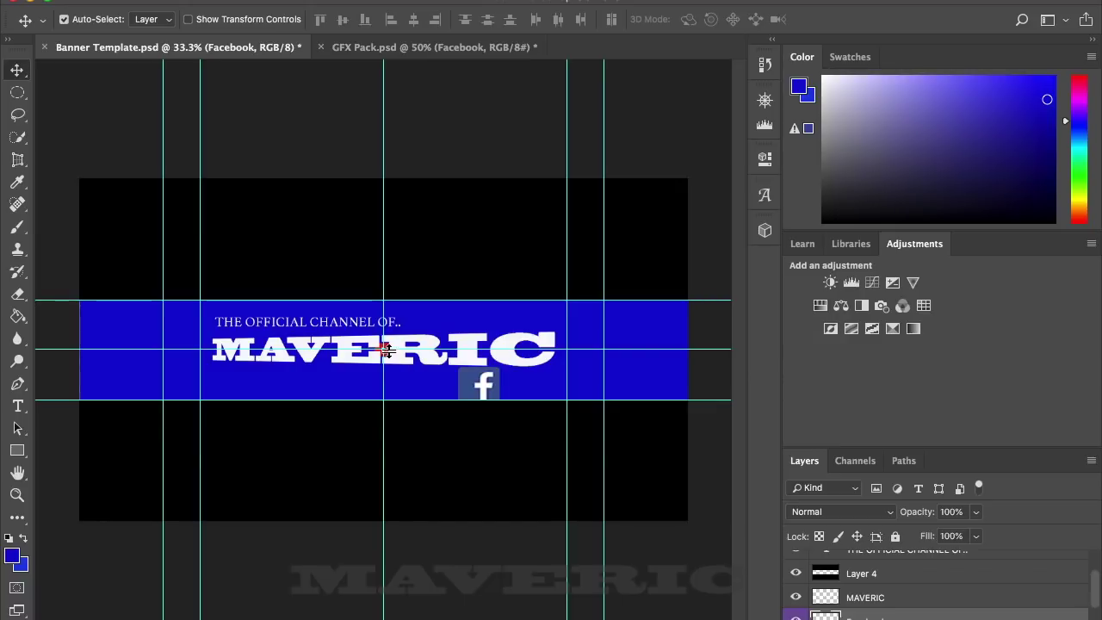
# Enlarge the YouTube icon to about double and place it left of the Facebook icon.
pyautogui.scroll(-2, 914, 613)
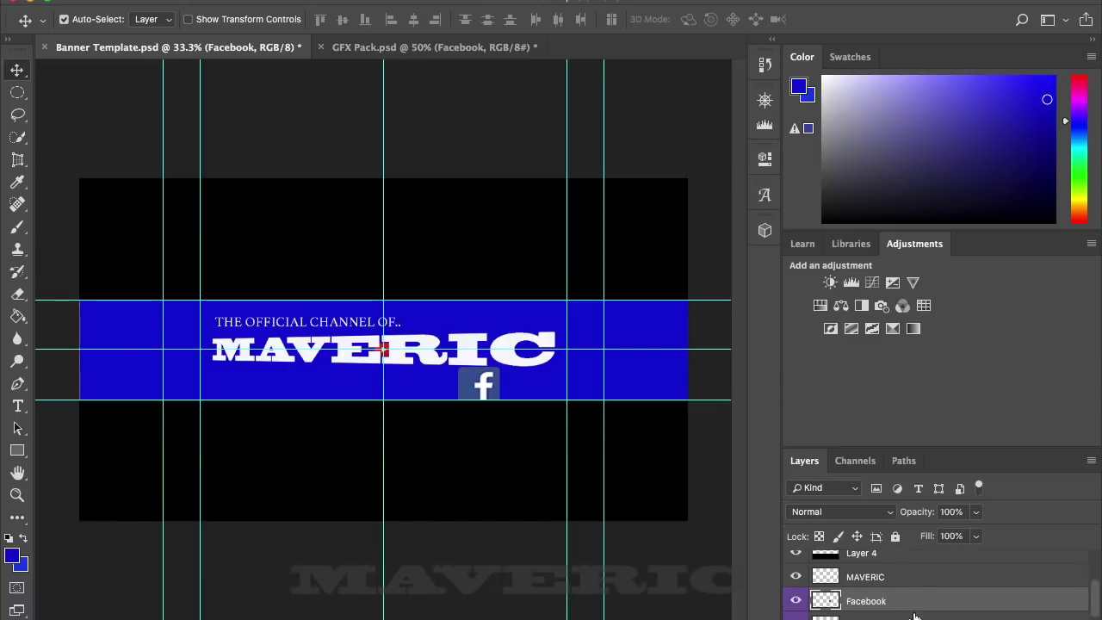
pyautogui.click(912, 608)
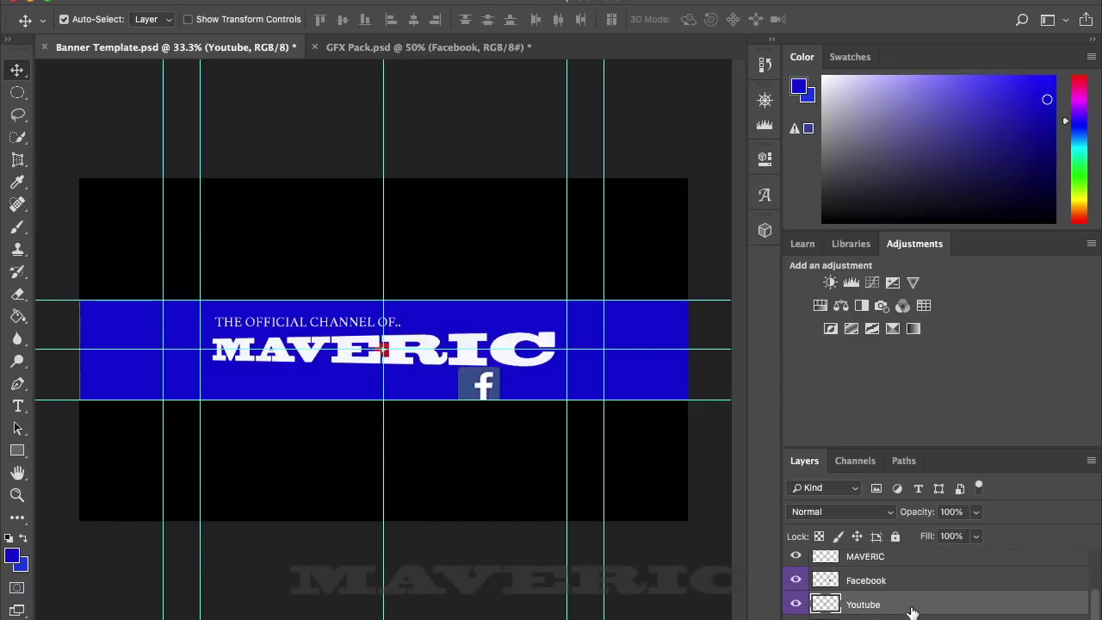
pyautogui.press('super+t')
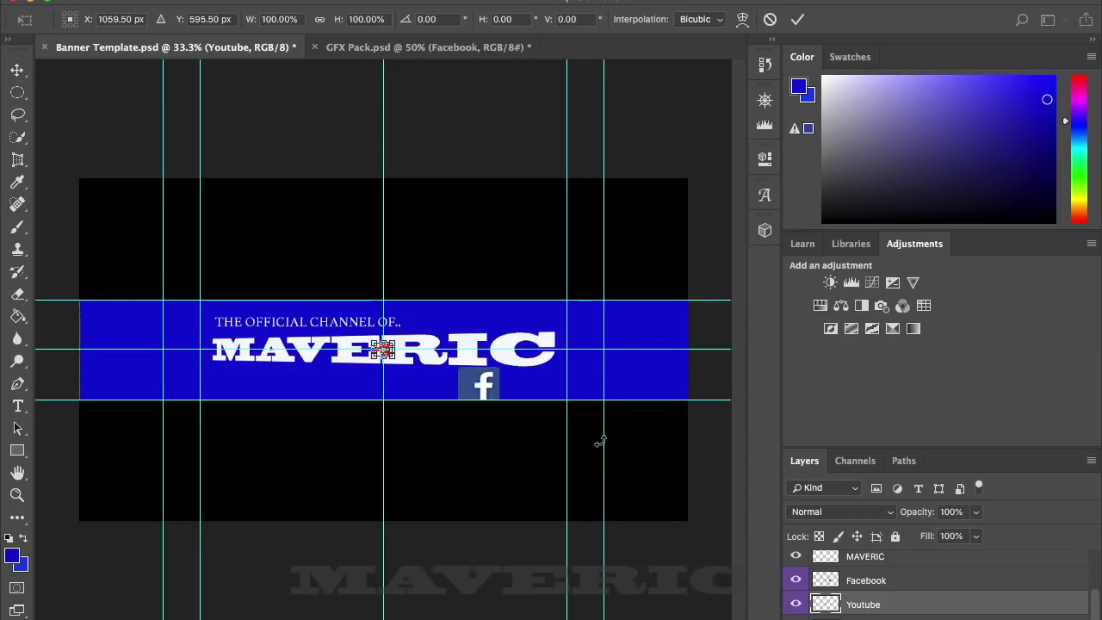
pyautogui.moveTo(394, 356); pyautogui.dragTo(419, 373)
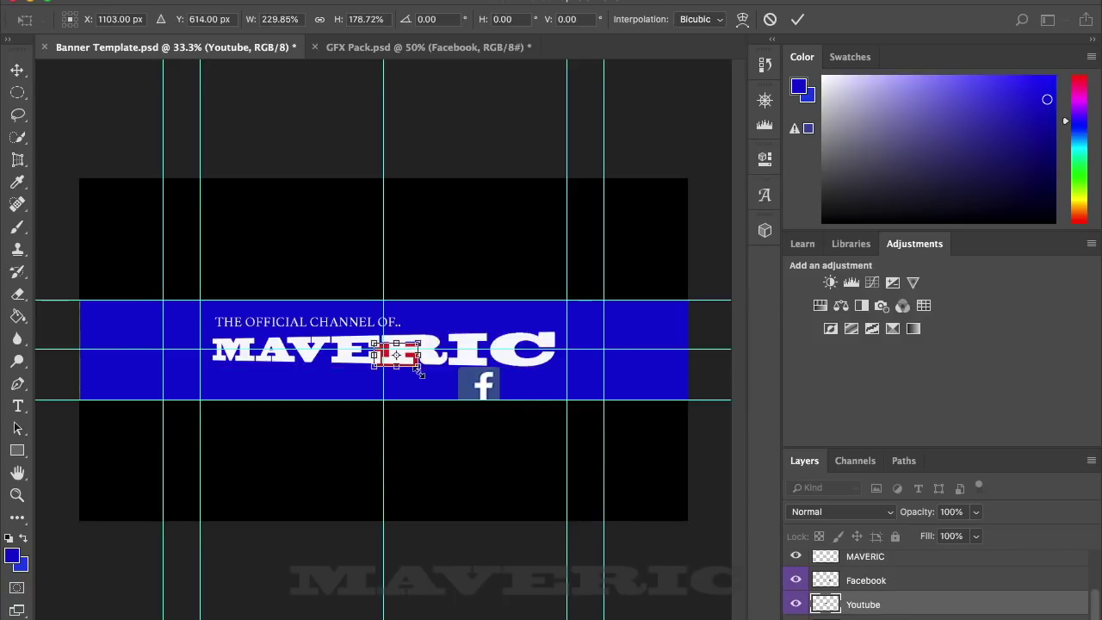
pyautogui.press('Return')
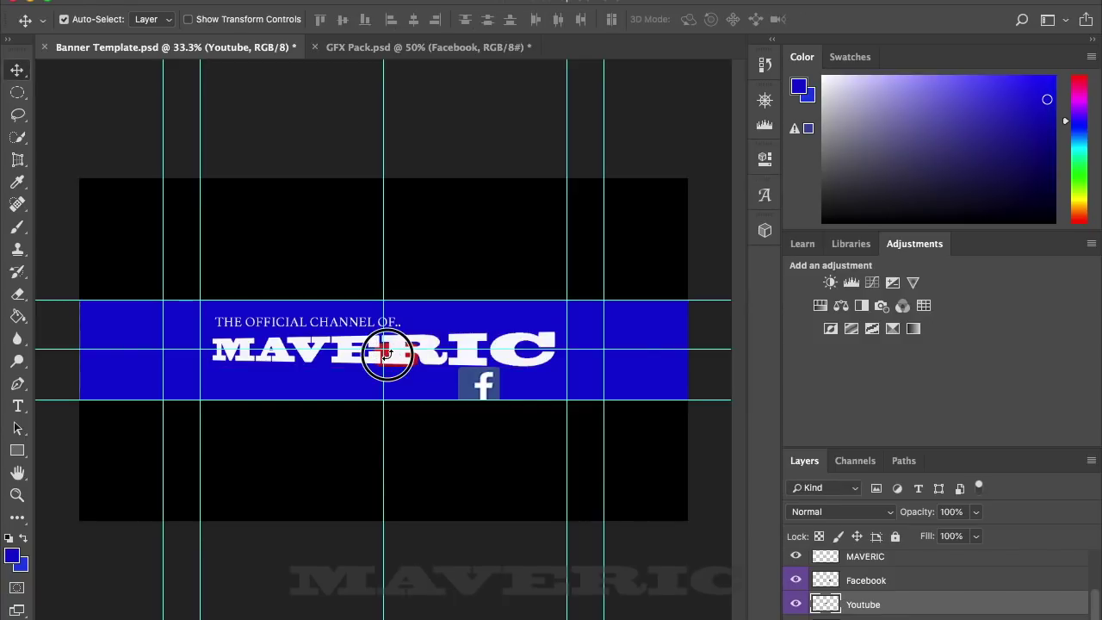
pyautogui.moveTo(387, 353); pyautogui.dragTo(420, 385)
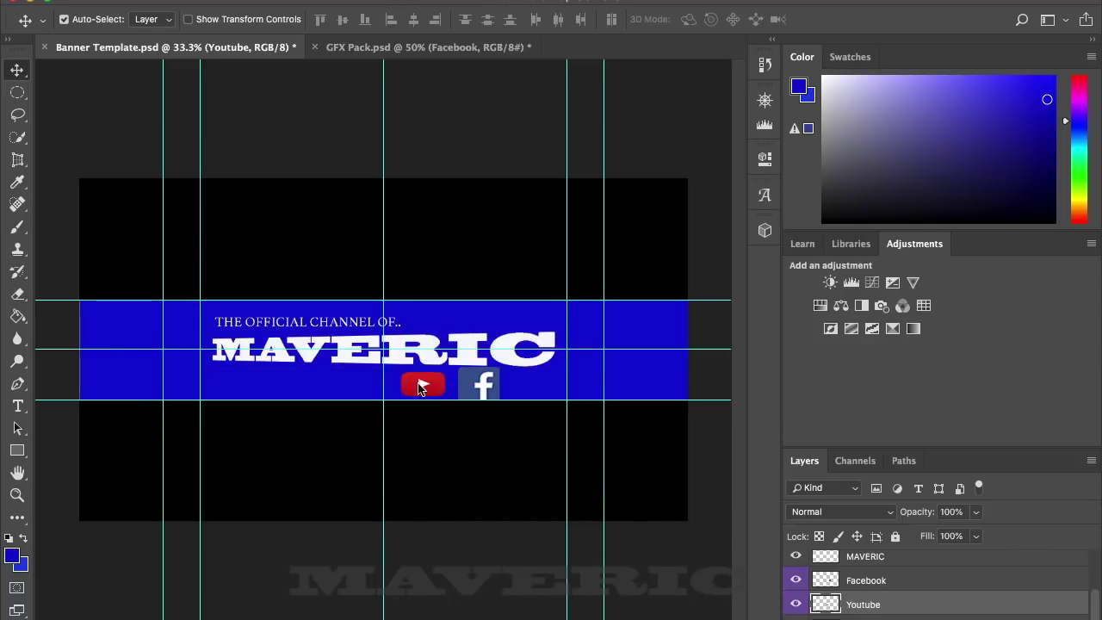
pyautogui.click(410, 52)
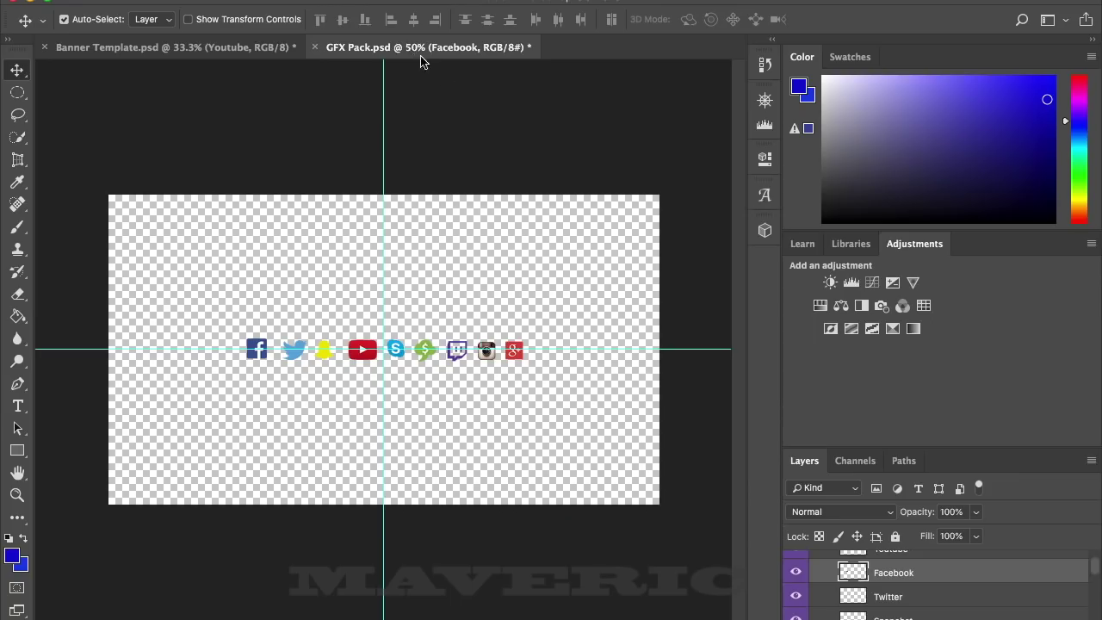
# Paste the Twitter icon into the banner, enlarge it to match, and align it right of Facebook.
pyautogui.click(912, 597)
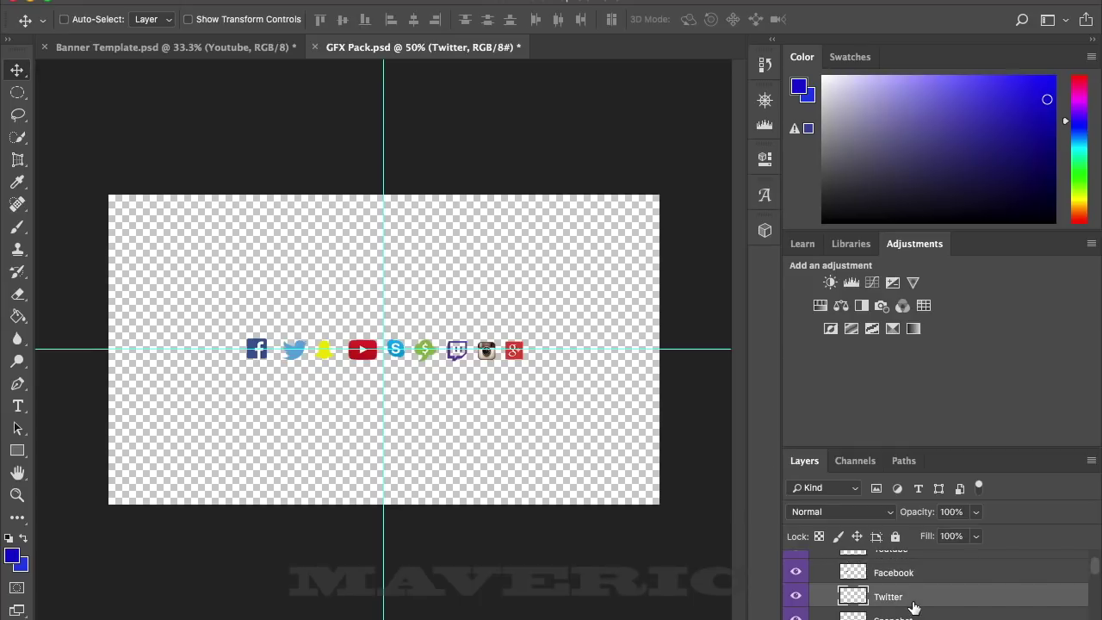
pyautogui.click(213, 47)
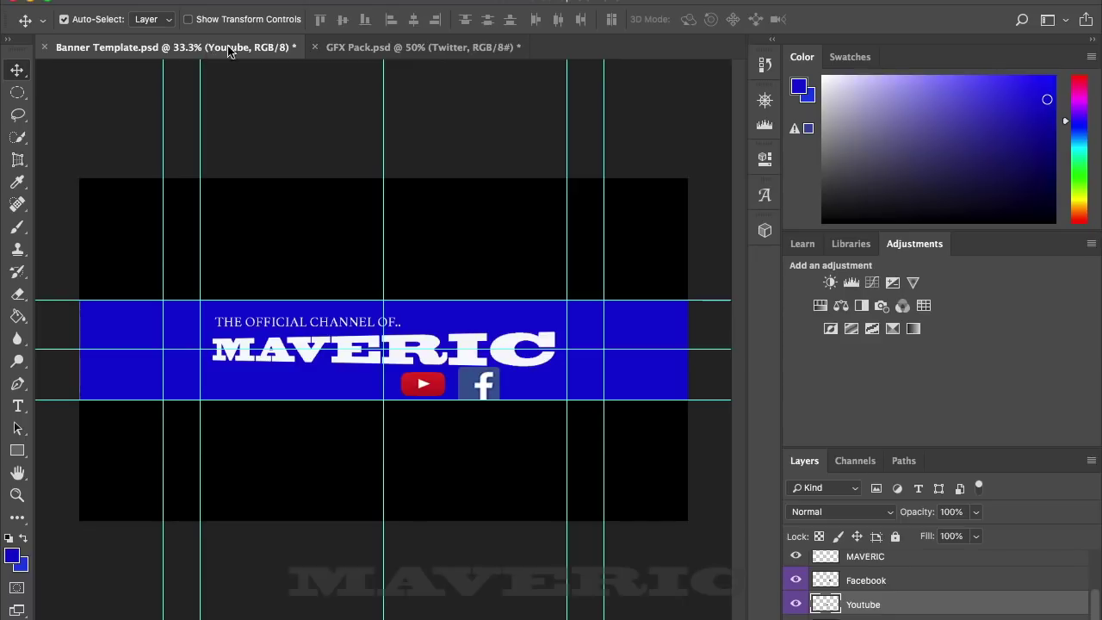
pyautogui.press('super')
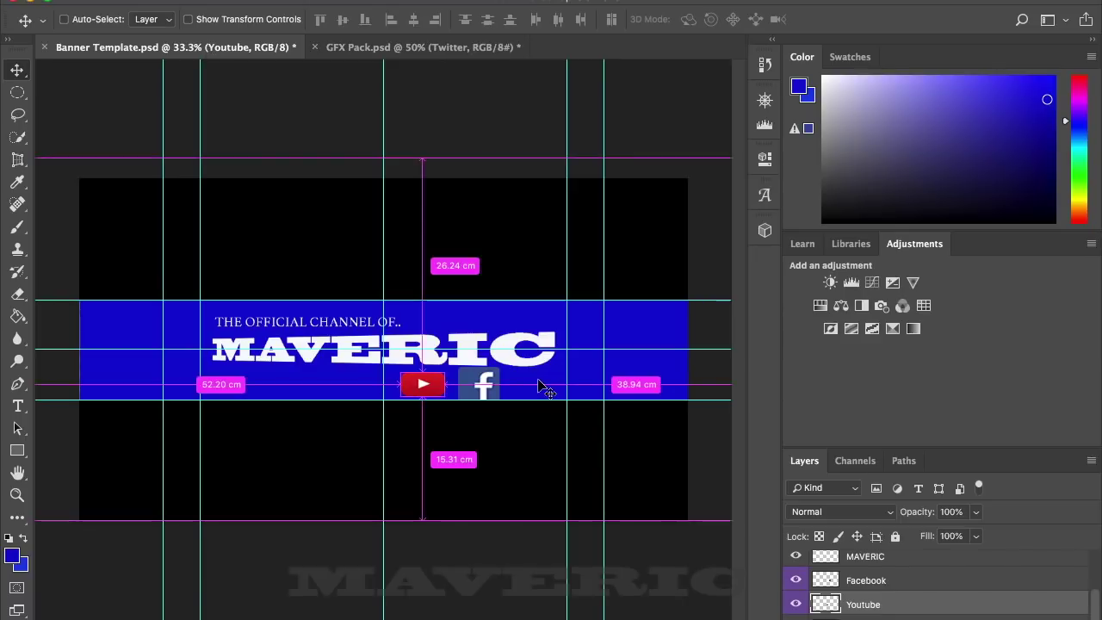
pyautogui.keyDown('super'); pyautogui.click(540, 387); pyautogui.keyUp('super')
pyautogui.press('super+t')
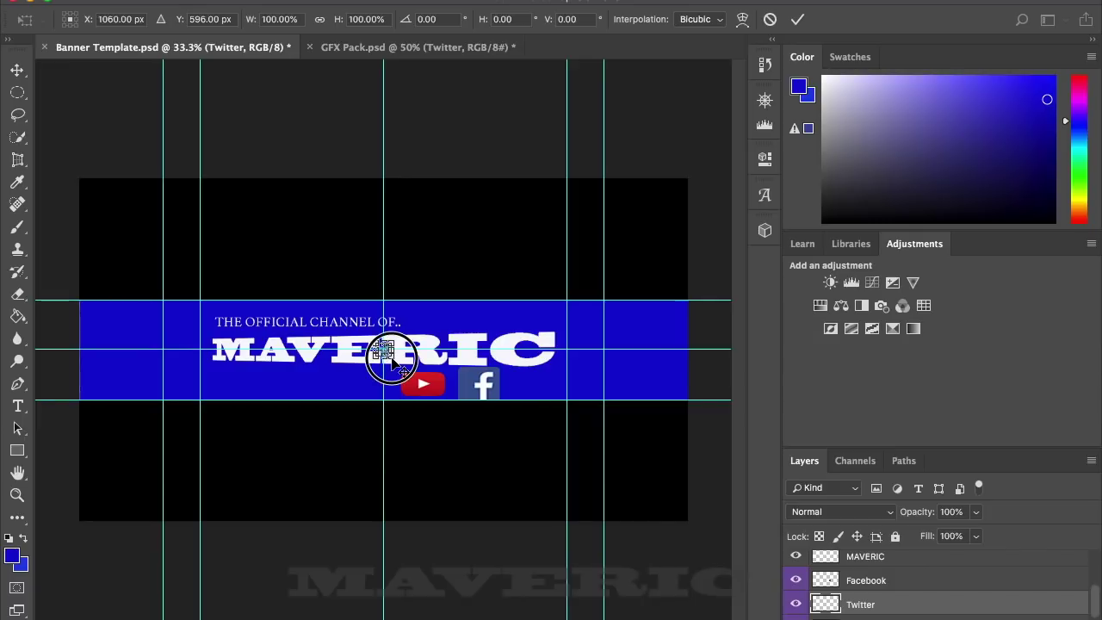
pyautogui.moveTo(396, 355); pyautogui.dragTo(545, 395)
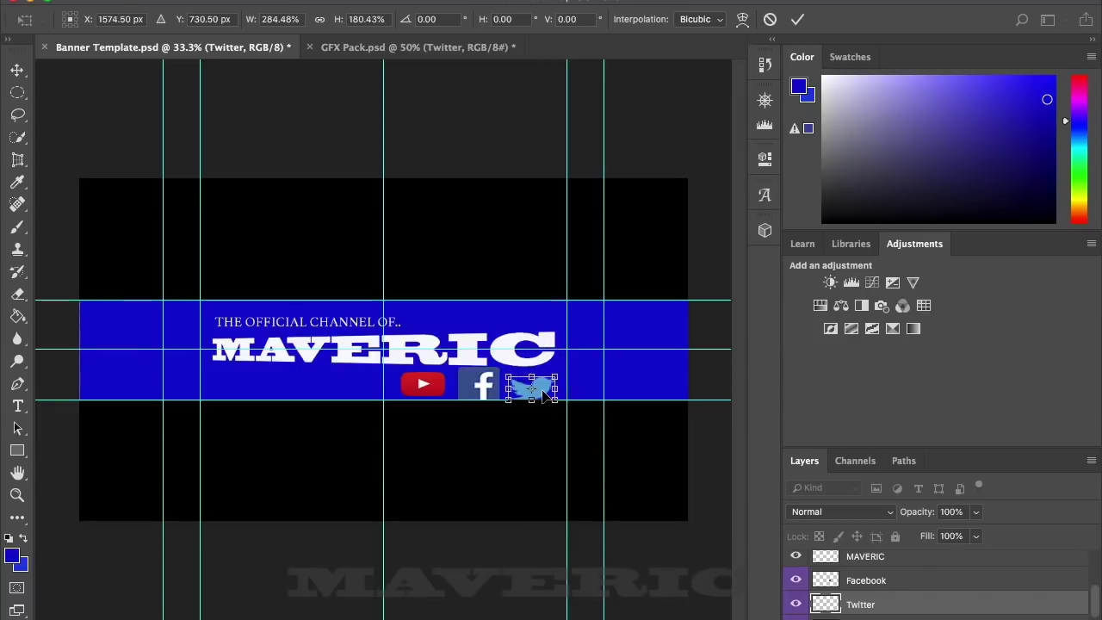
pyautogui.press('Return')
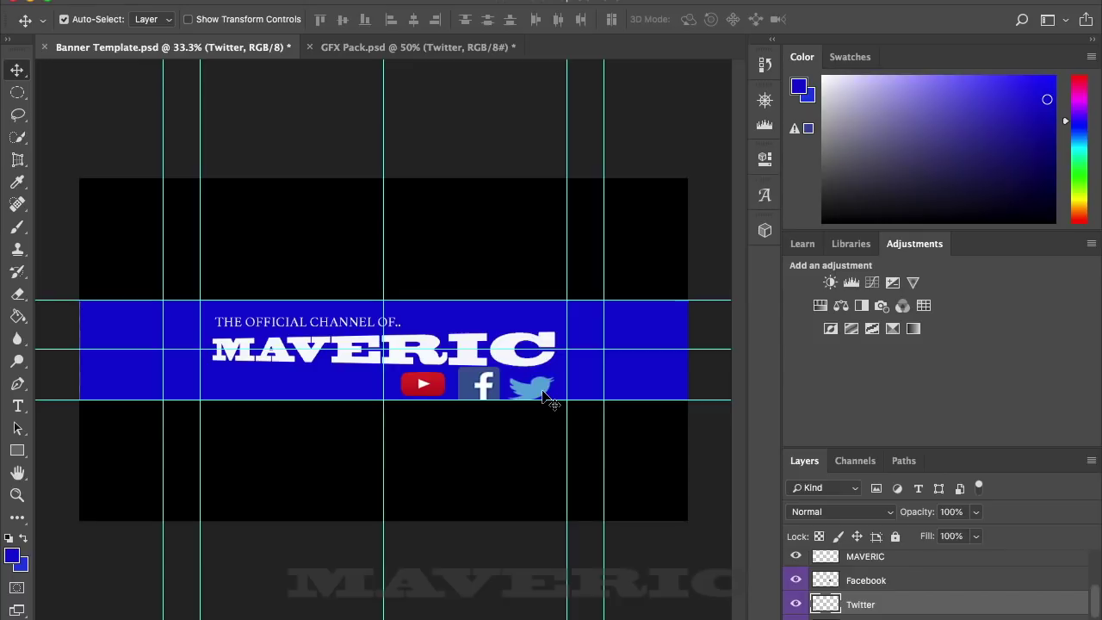
pyautogui.moveTo(528, 391); pyautogui.dragTo(531, 384)
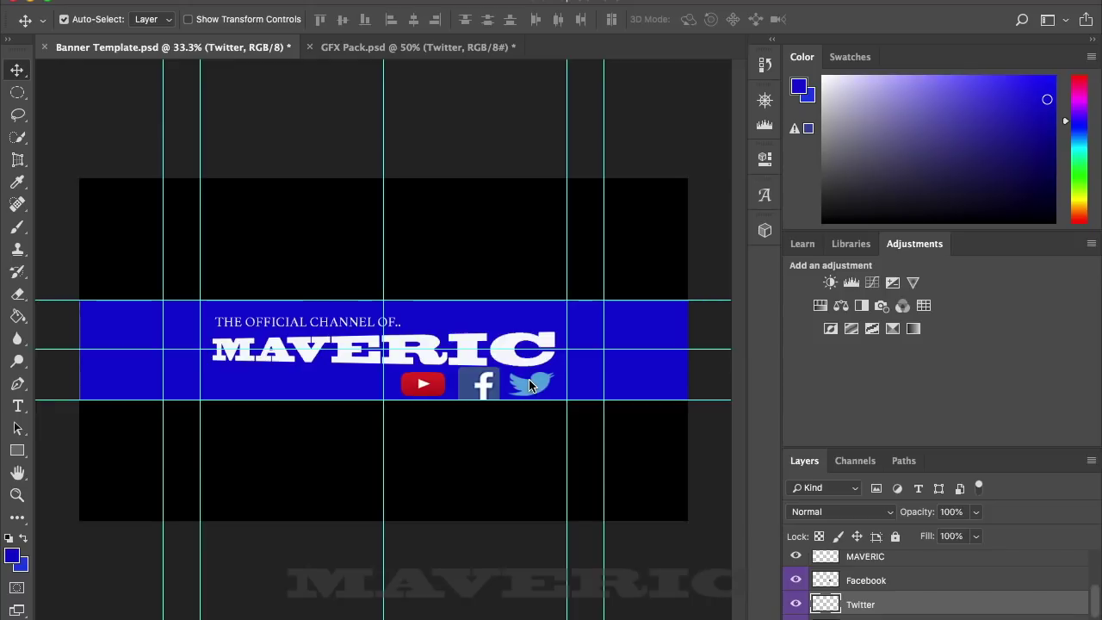
pyautogui.click(439, 46)
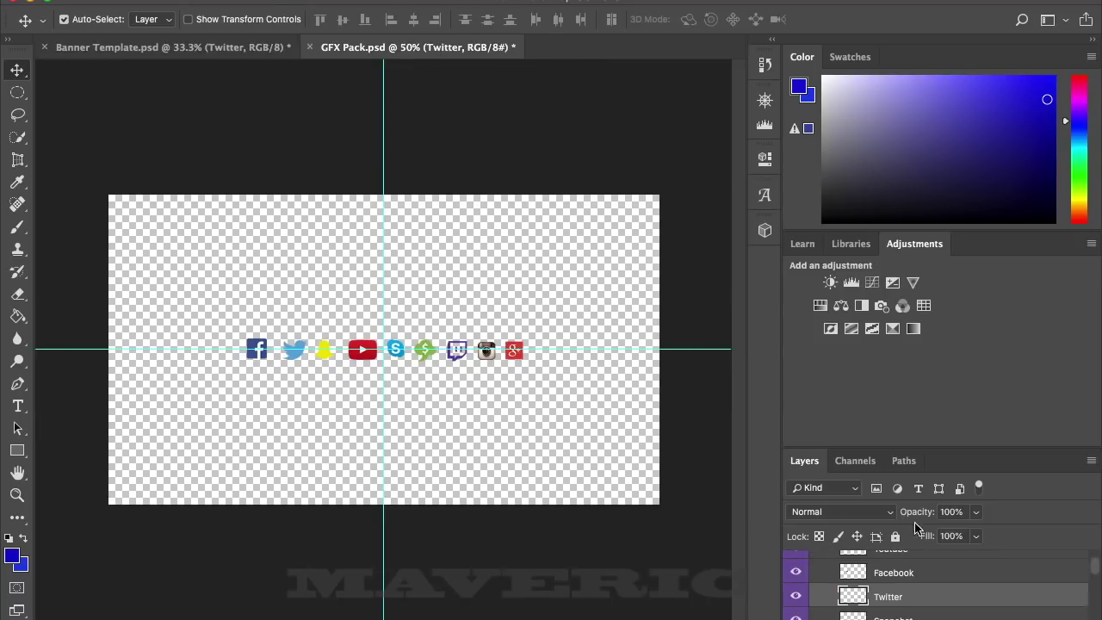
# Paste the Instagram icon from GFX Pack into the banner and enlarge it.
pyautogui.scroll(-4, 932, 597)
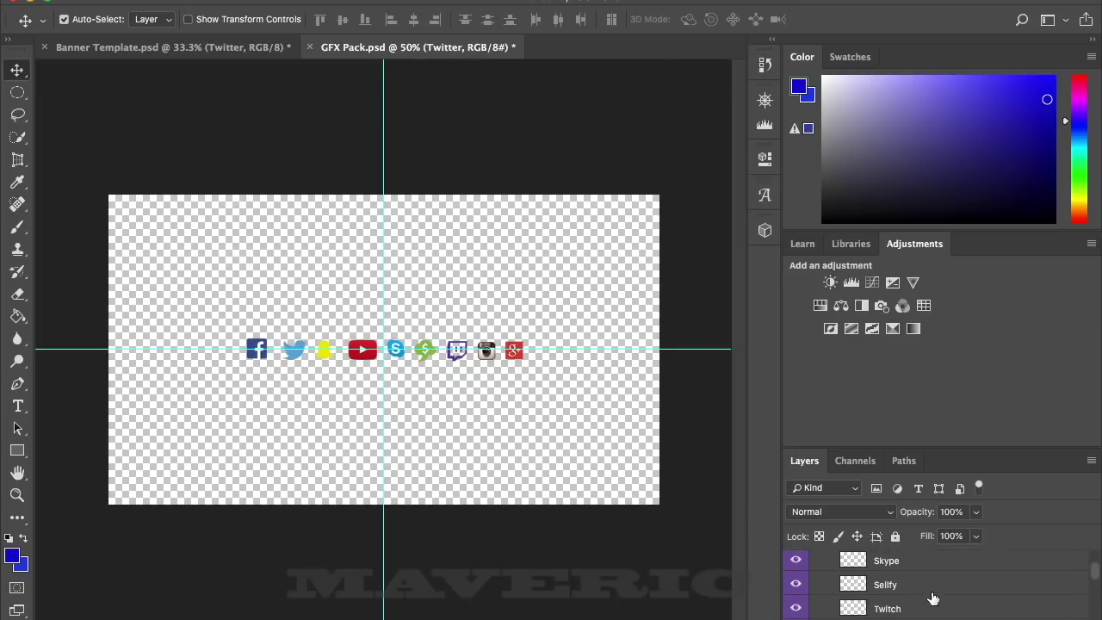
pyautogui.scroll(-1, 932, 598)
pyautogui.click(912, 615)
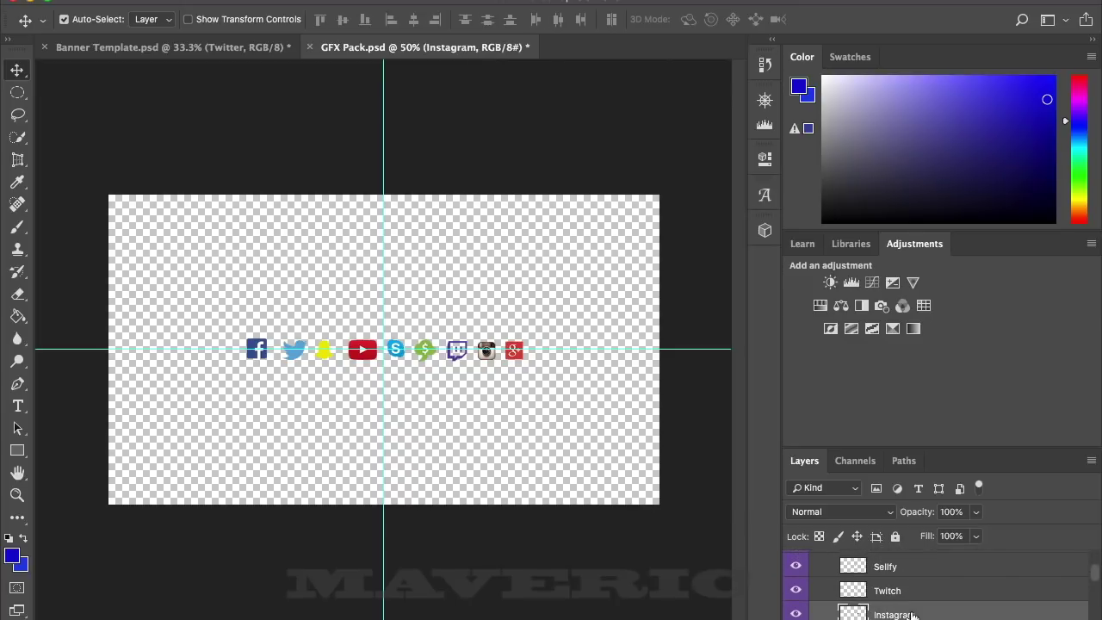
pyautogui.click(220, 48)
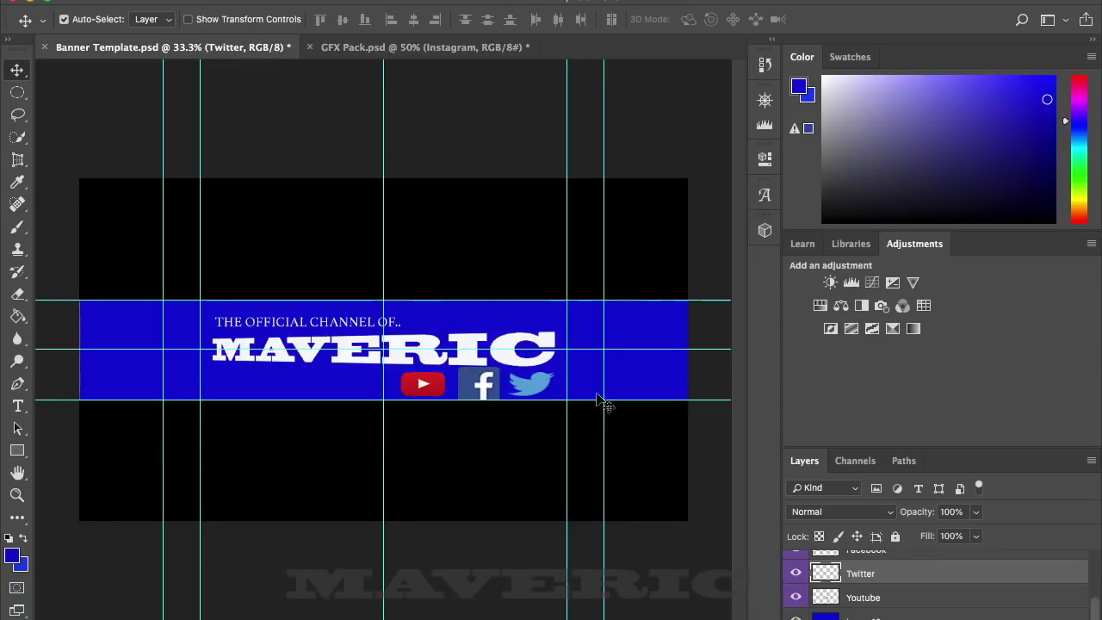
pyautogui.press('super')
pyautogui.press('super+v')
pyautogui.press('super+t')
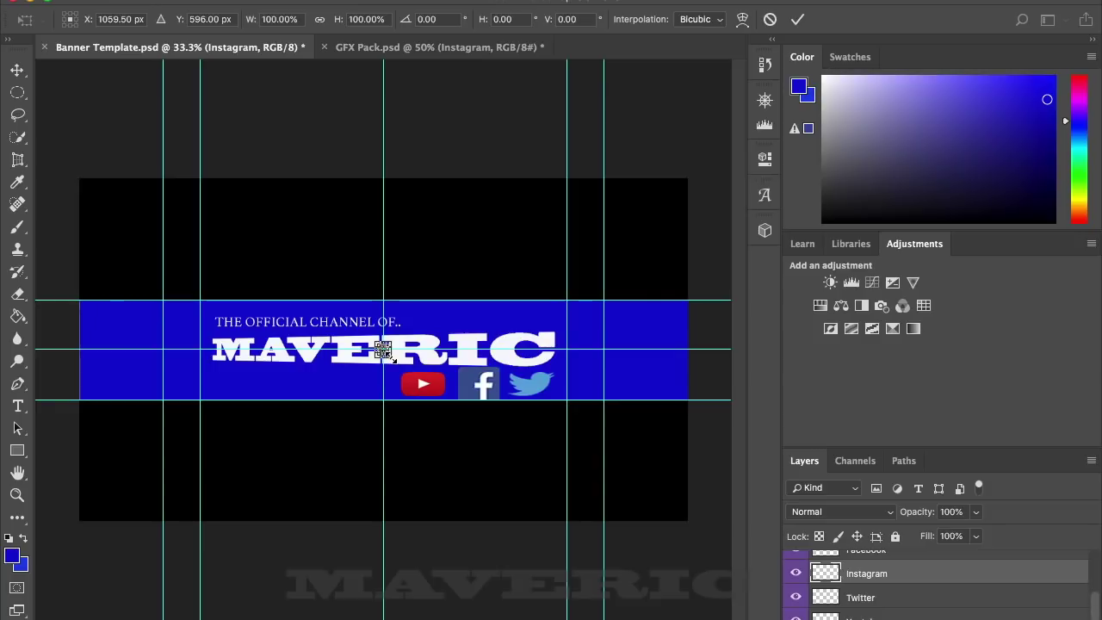
pyautogui.moveTo(390, 356); pyautogui.dragTo(417, 360)
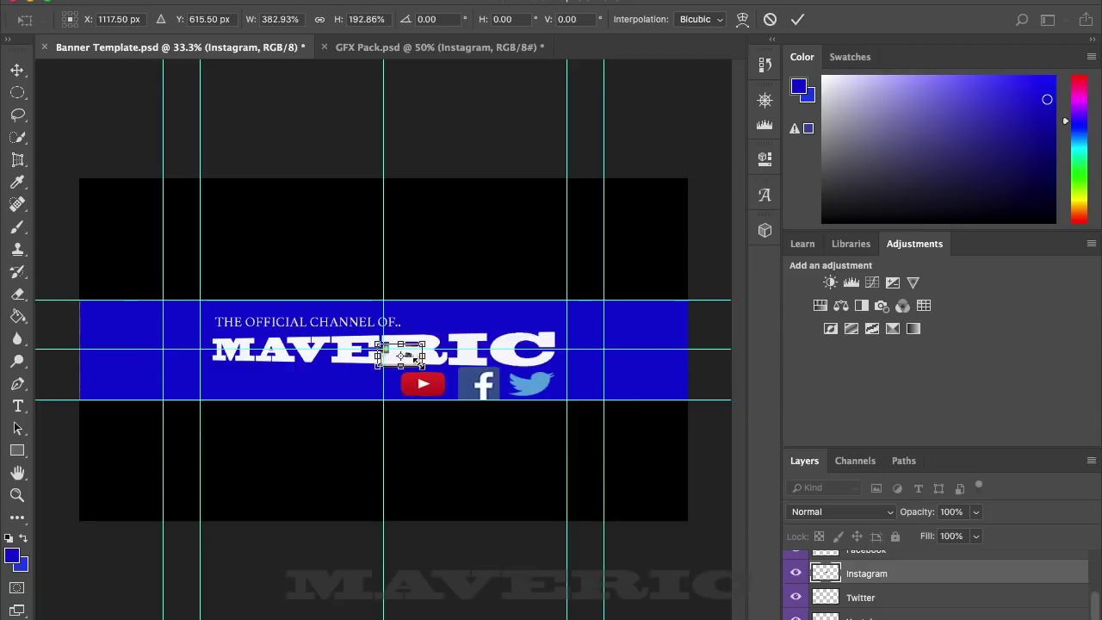
pyautogui.press('Return')
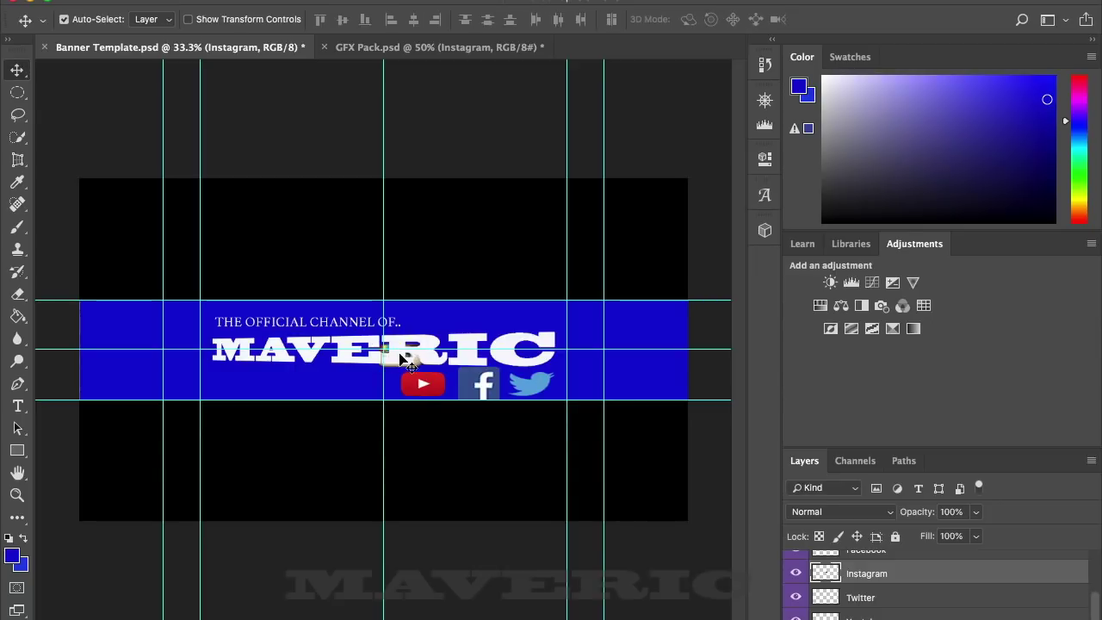
# Temporarily hide MAVERIC, move the Instagram icon right of Twitter, then show MAVERIC again.
pyautogui.moveTo(401, 357)
pyautogui.mouseDown()
pyautogui.moveTo(507, 367)
pyautogui.moveTo(406, 355)
pyautogui.mouseUp()
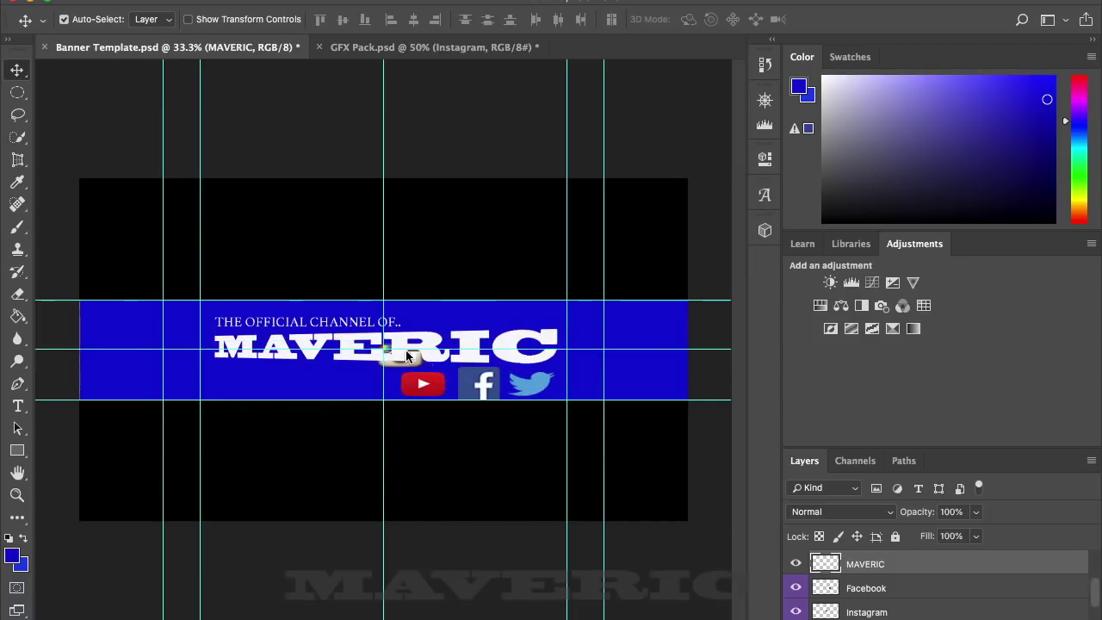
pyautogui.click(900, 613)
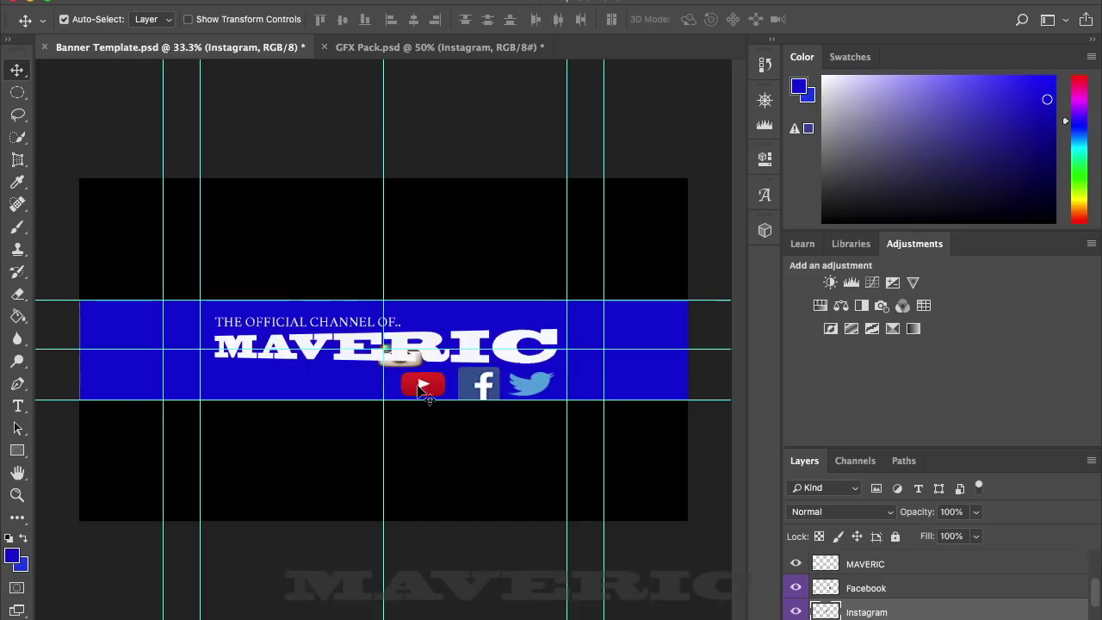
pyautogui.click(416, 365)
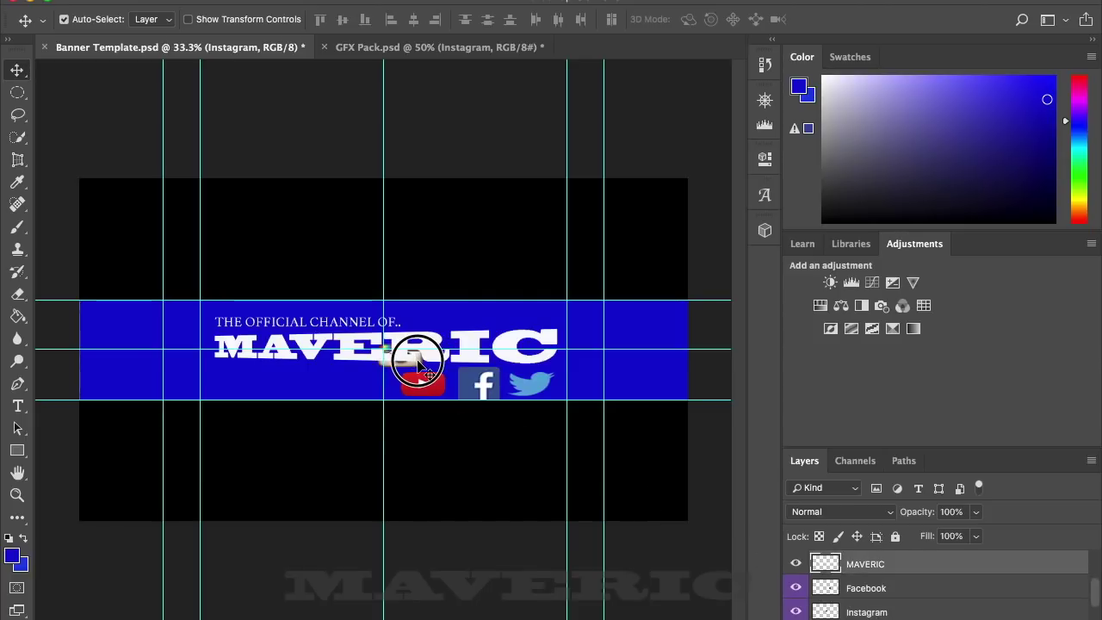
pyautogui.click(921, 611)
pyautogui.click(796, 564)
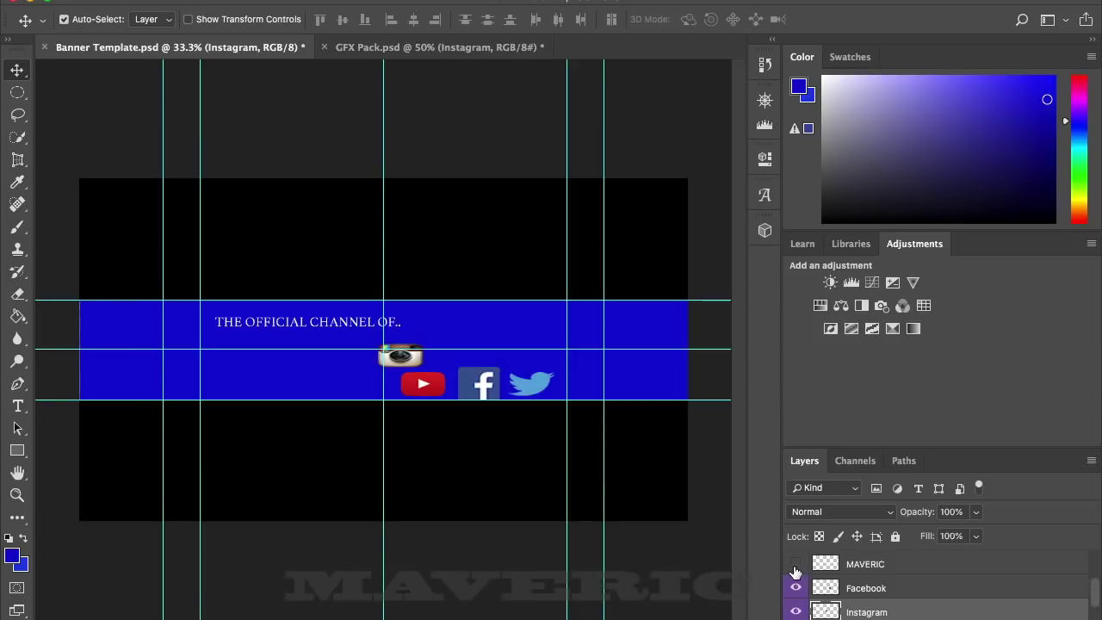
pyautogui.moveTo(401, 355); pyautogui.dragTo(581, 389)
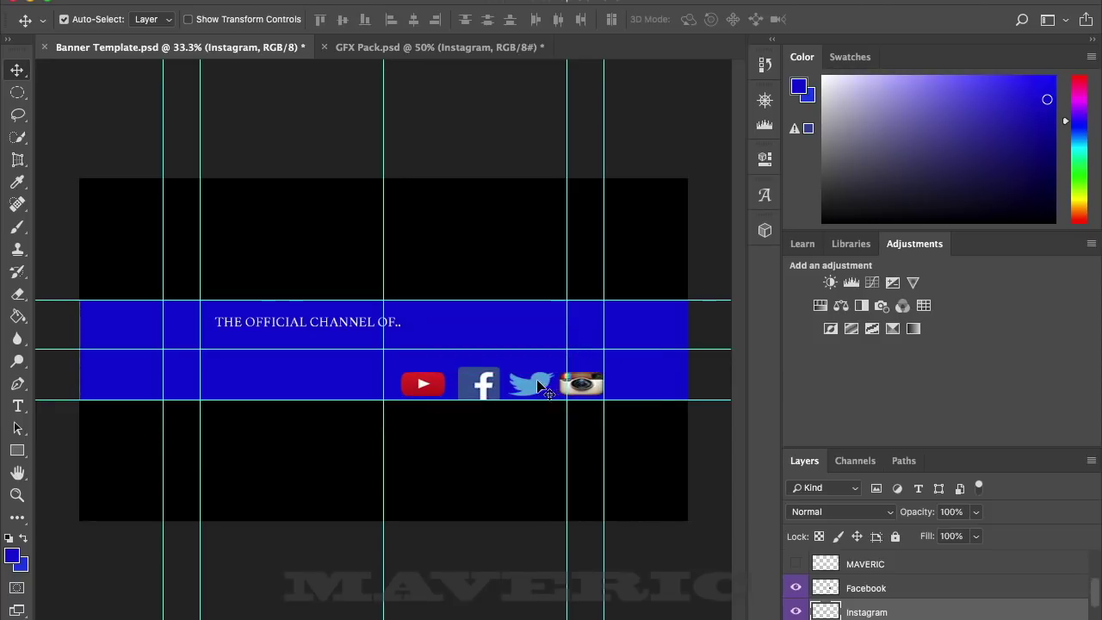
pyautogui.click(488, 392)
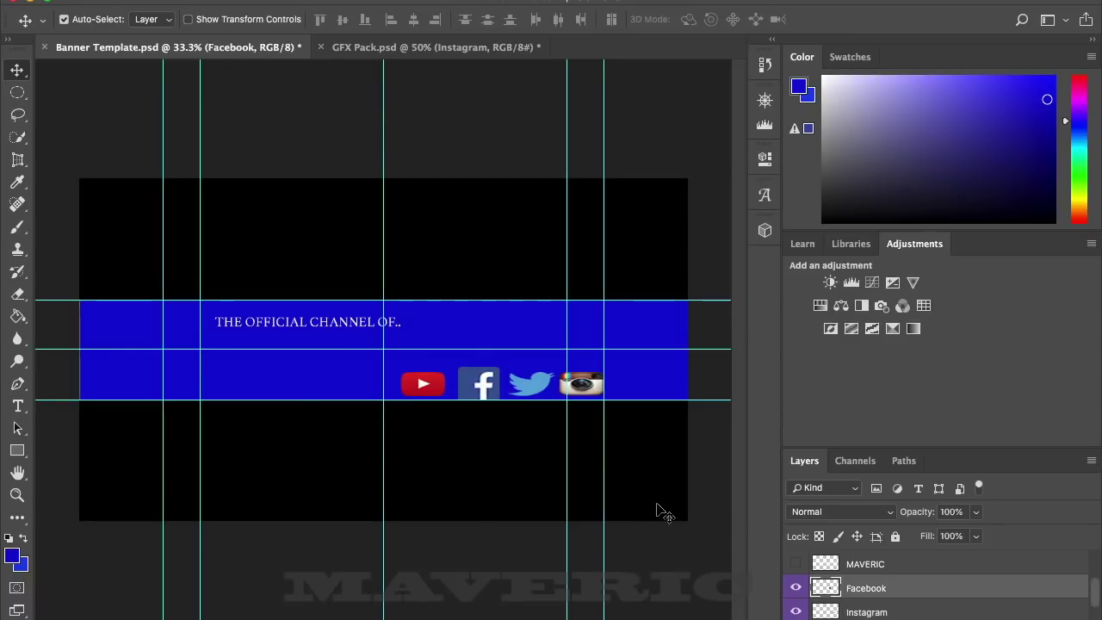
pyautogui.click(795, 565)
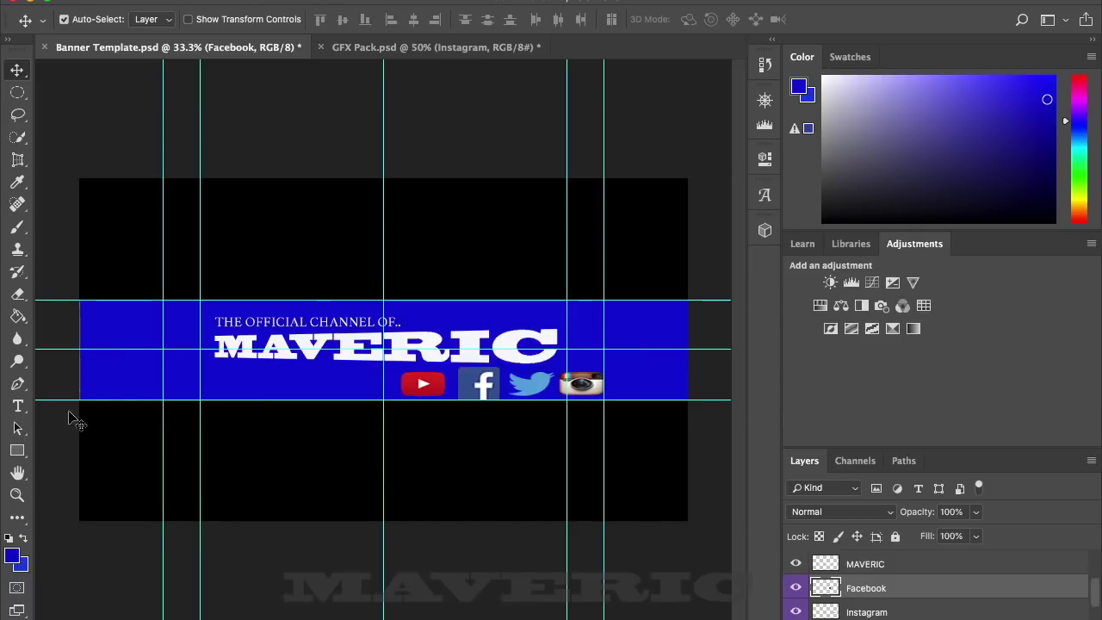
pyautogui.click(19, 411)
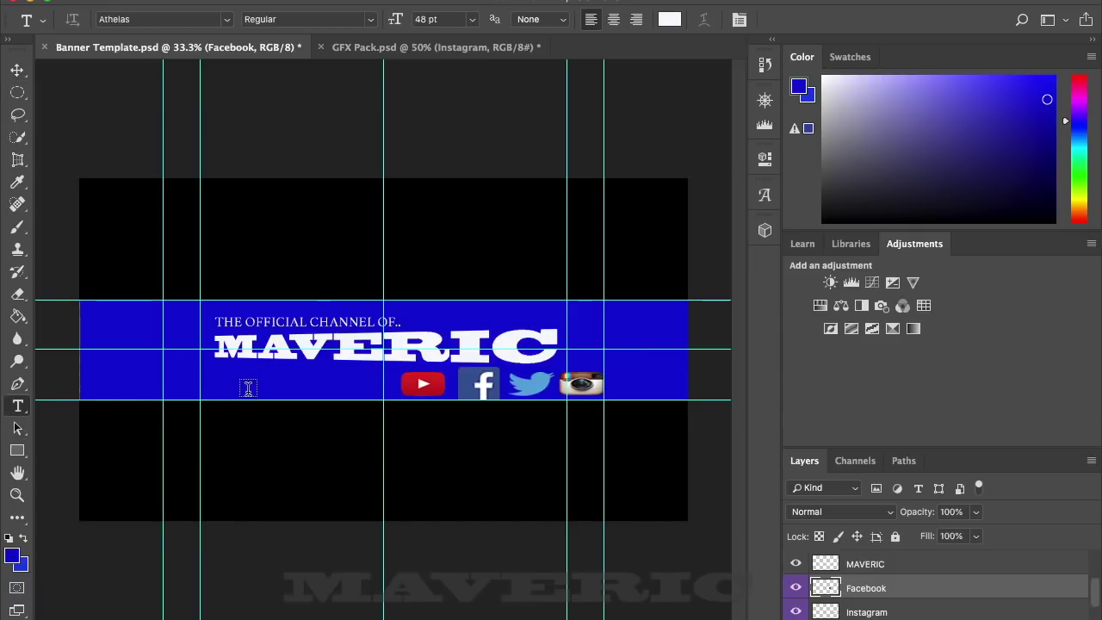
# Type FOLLOW US ON left of the icons and try Blackoak Std at 11, then 16 pt.
pyautogui.click(248, 389)
pyautogui.write('FOLLOW US ON')
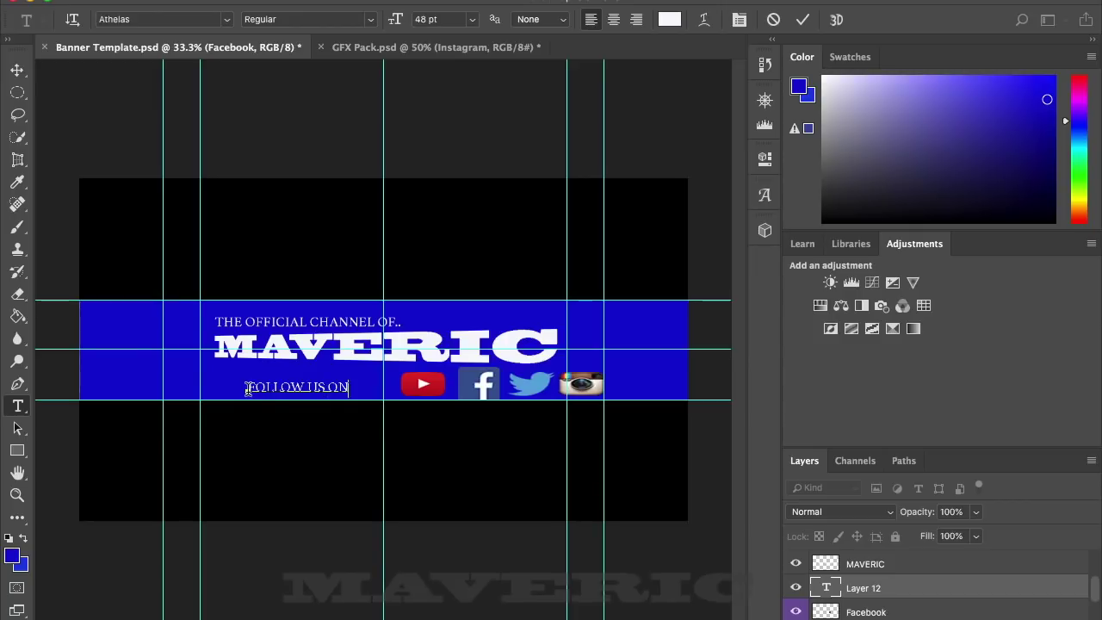
pyautogui.tripleClick(289, 389)
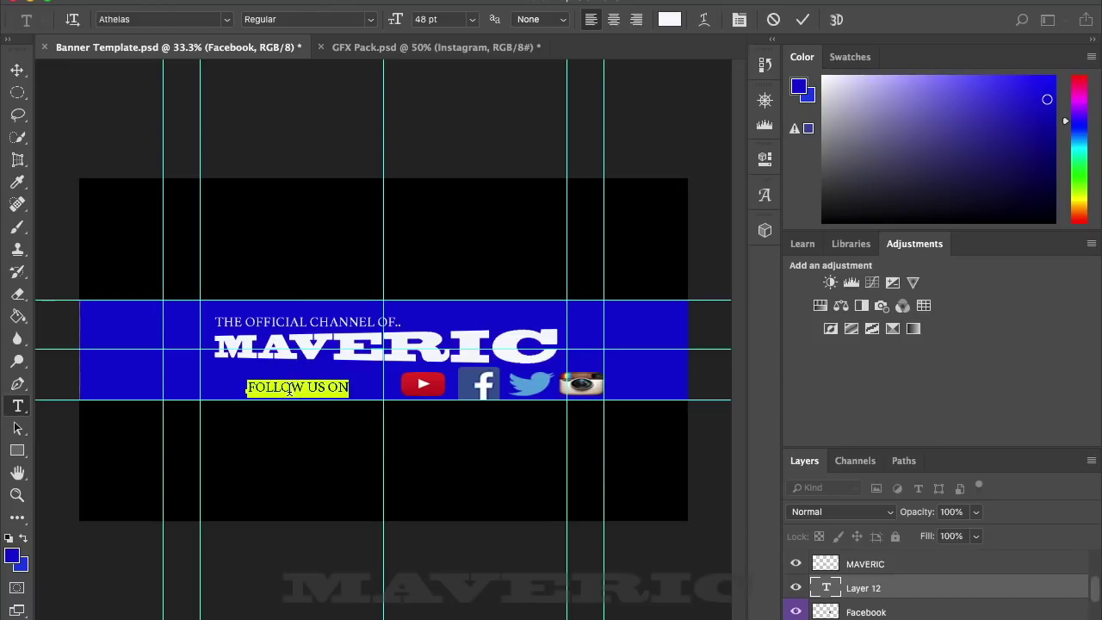
pyautogui.click(227, 20)
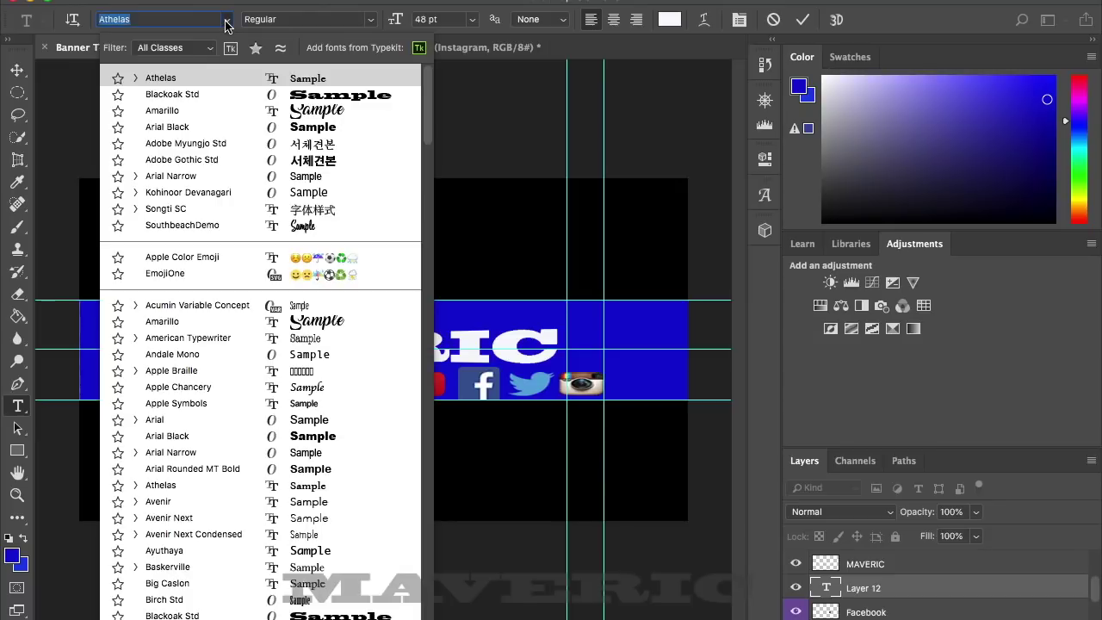
pyautogui.click(198, 104)
pyautogui.click(473, 19)
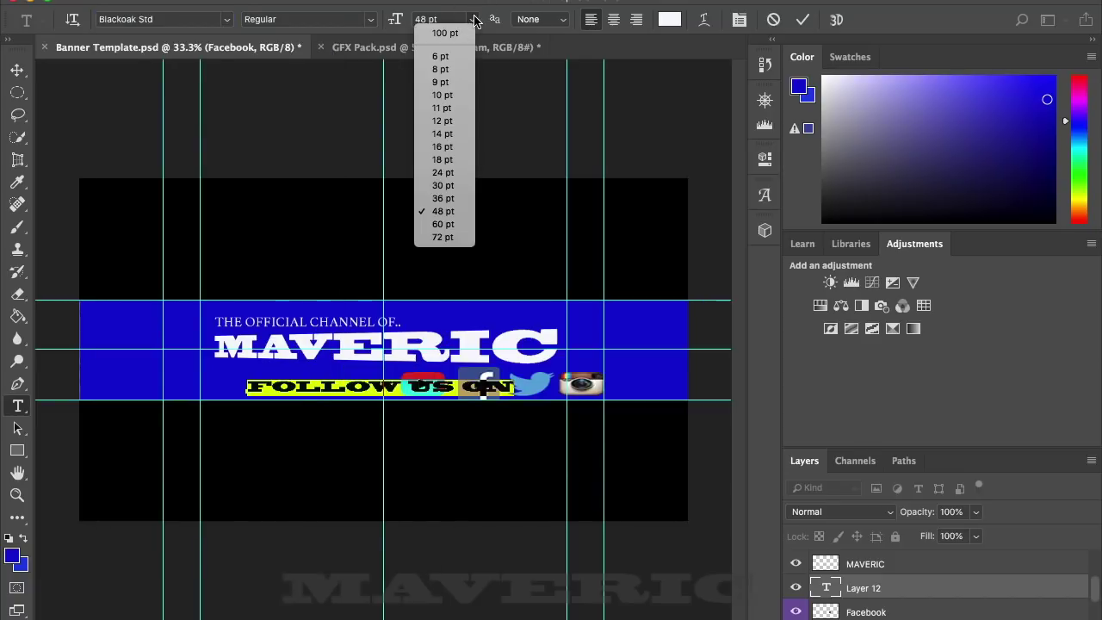
pyautogui.click(454, 108)
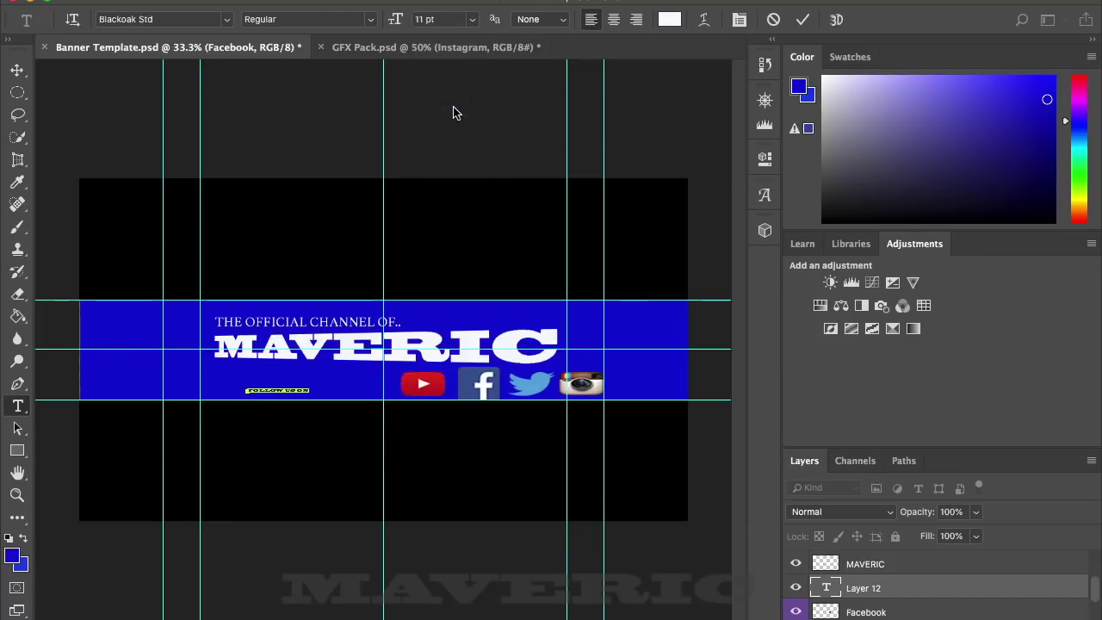
pyautogui.click(472, 19)
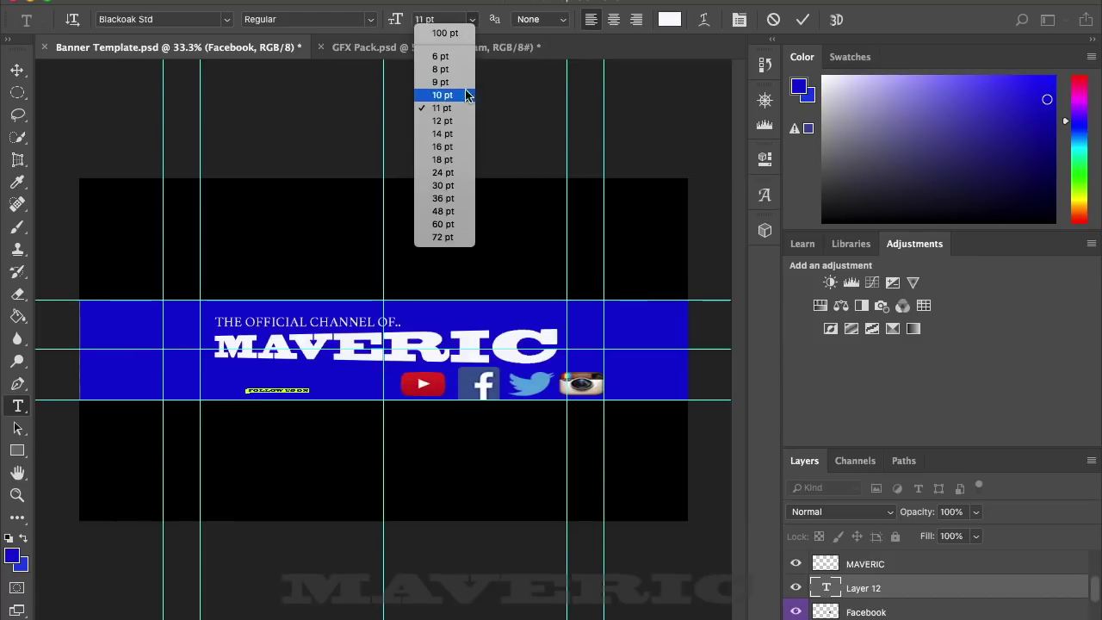
pyautogui.click(443, 146)
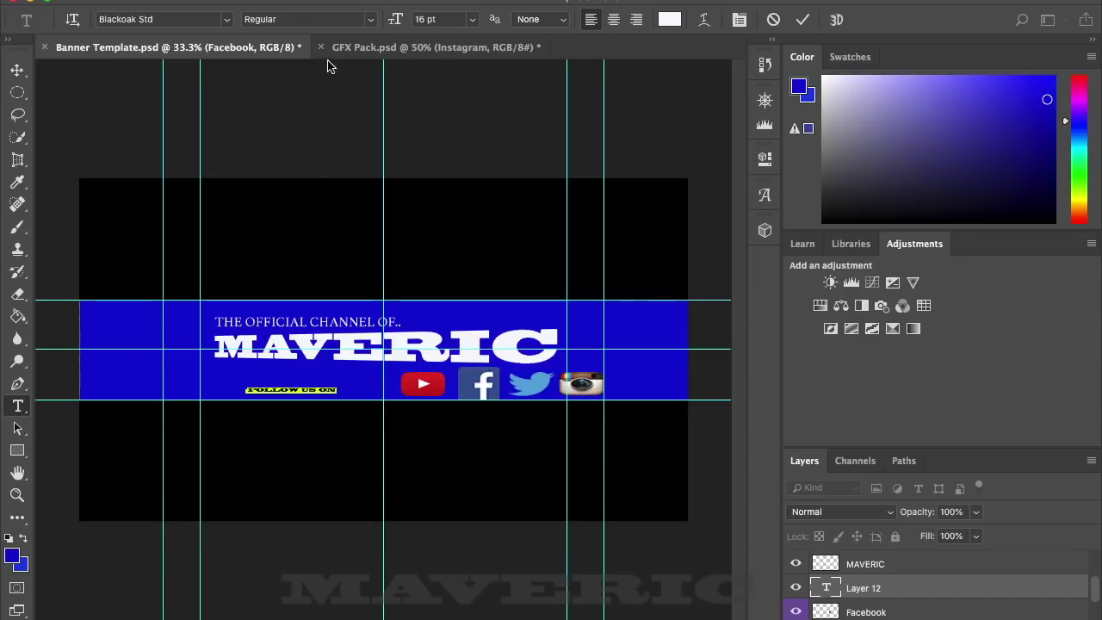
# Switch FOLLOW US ON to Helvetica Neue at 48 pt and commit the text.
pyautogui.click(228, 21)
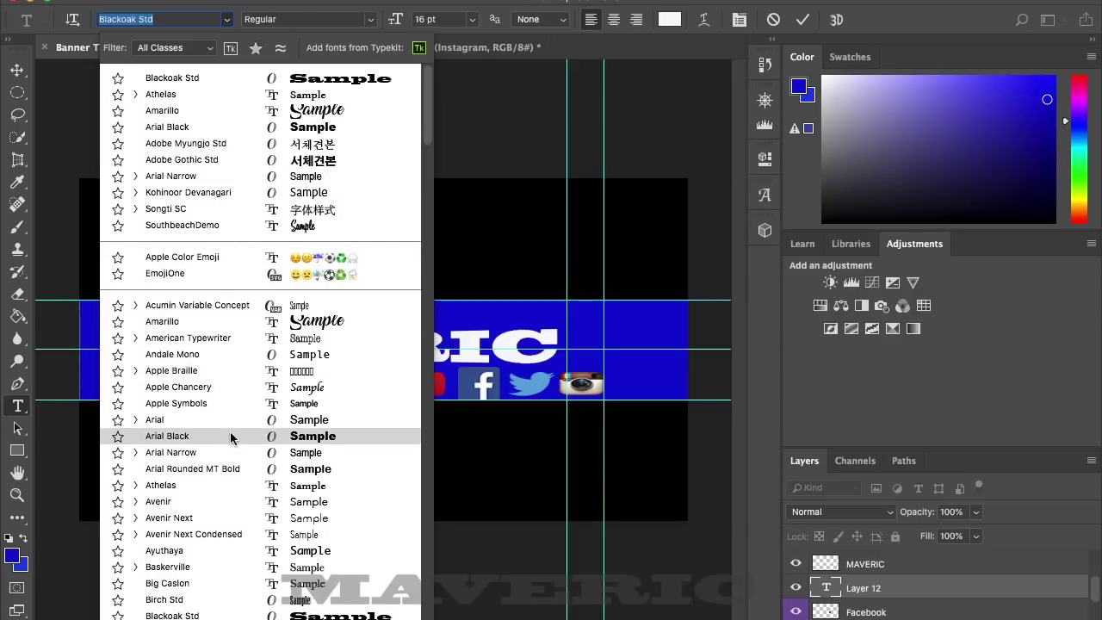
pyautogui.moveTo(211, 612)
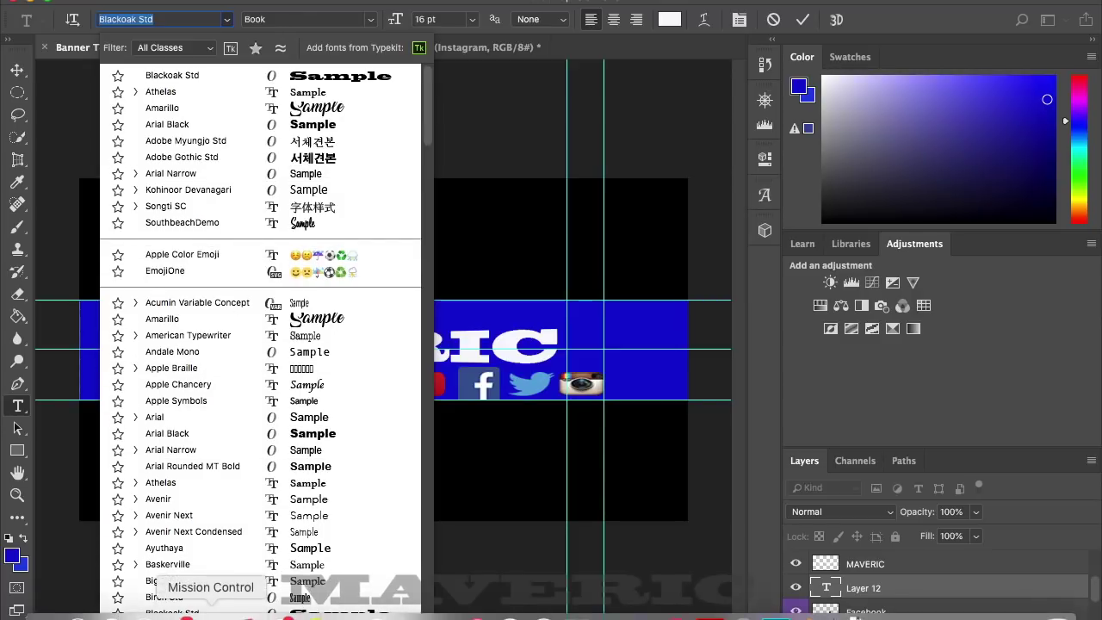
pyautogui.scroll(-12, 212, 516)
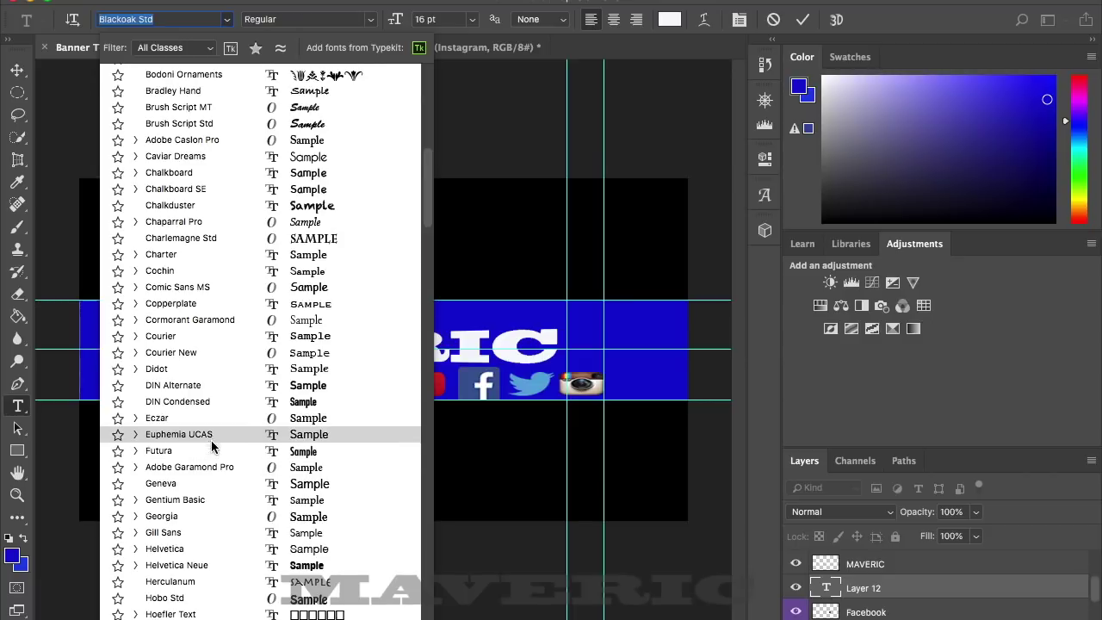
pyautogui.click(204, 564)
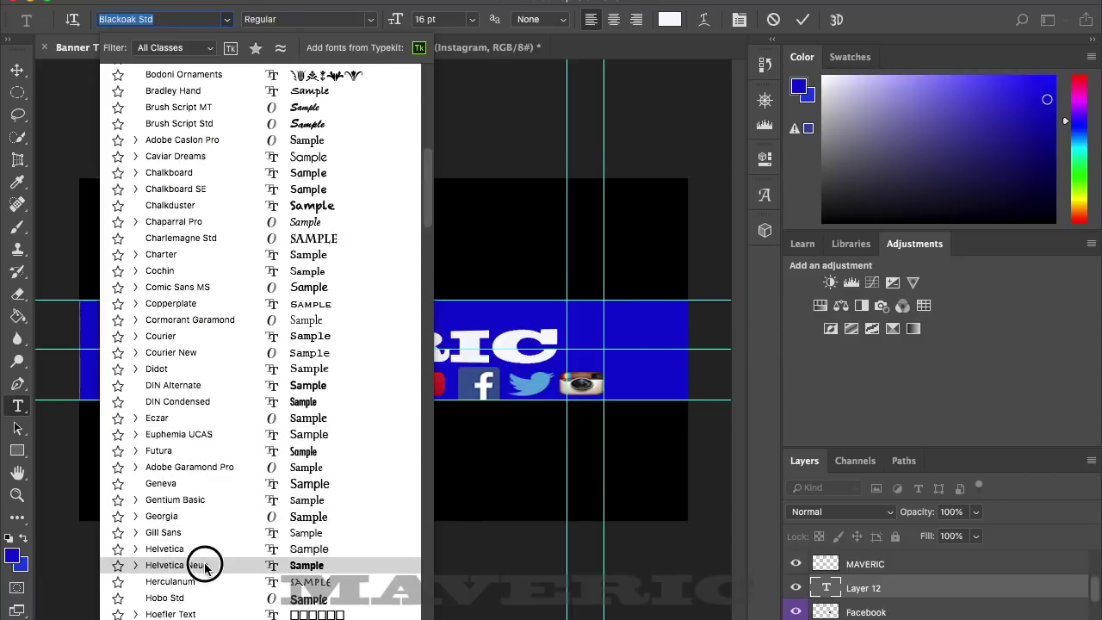
pyautogui.click(473, 20)
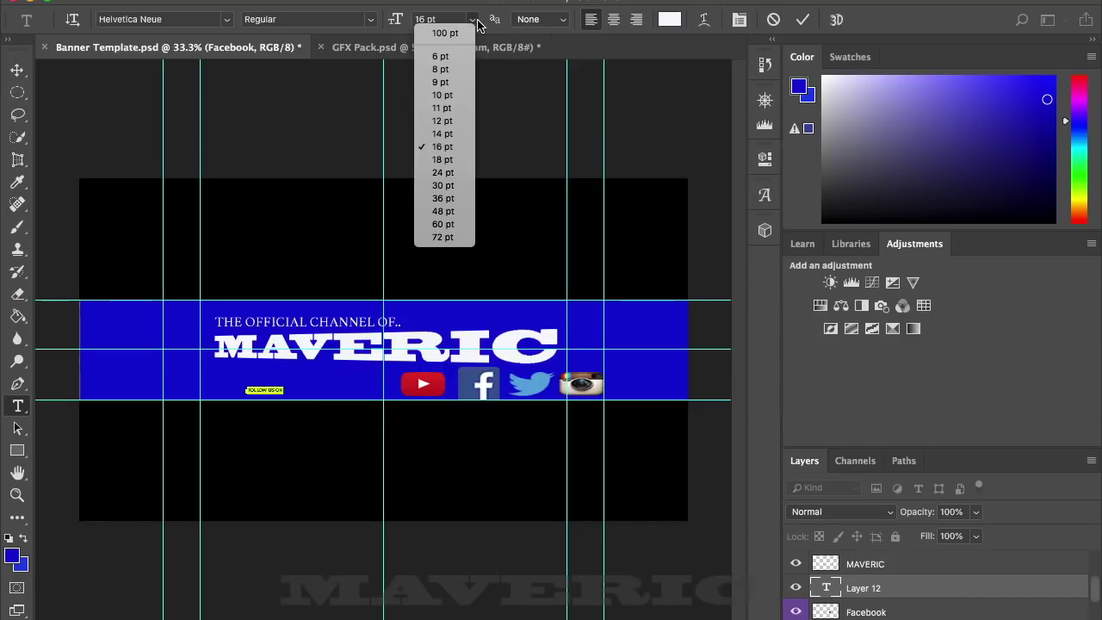
pyautogui.click(456, 211)
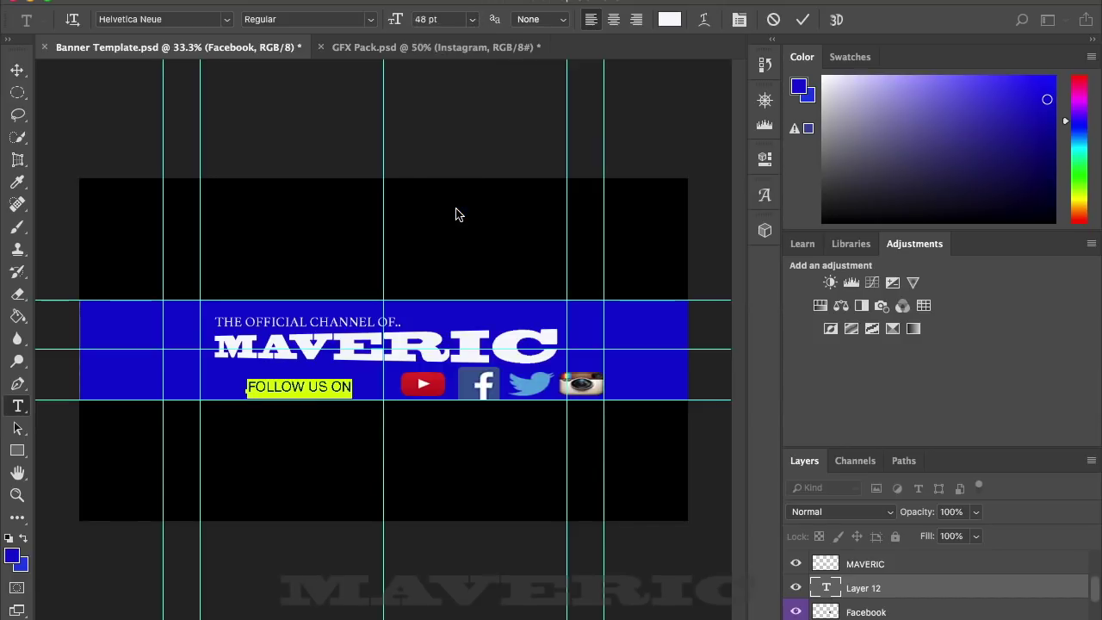
pyautogui.press('super+Return')
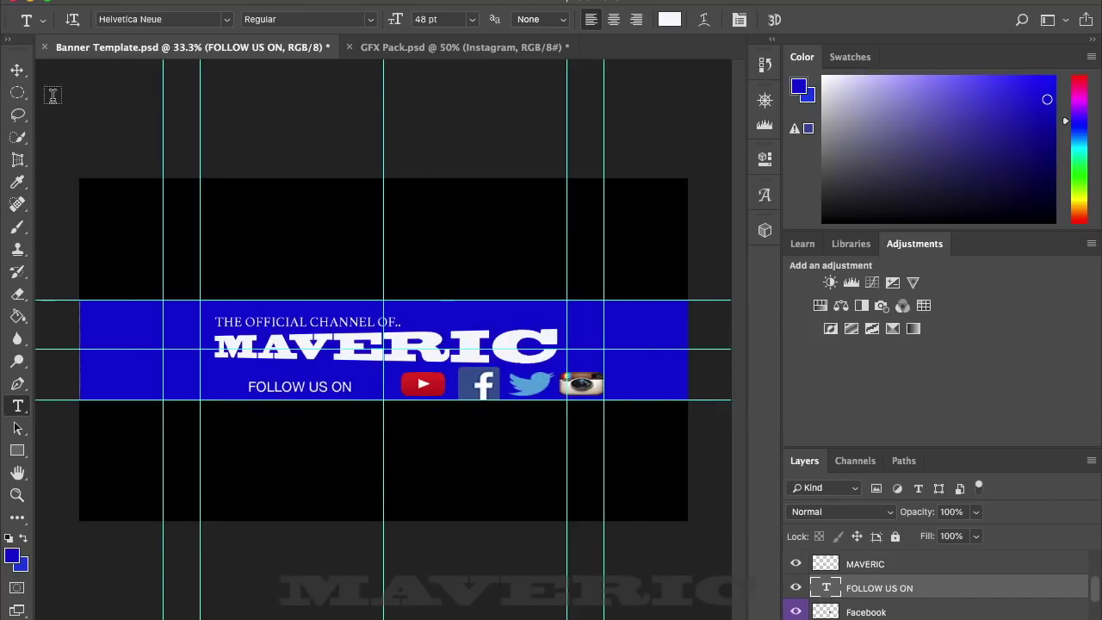
# Nudge the FOLLOW US ON text slightly up and right with the Move tool.
pyautogui.click(17, 73)
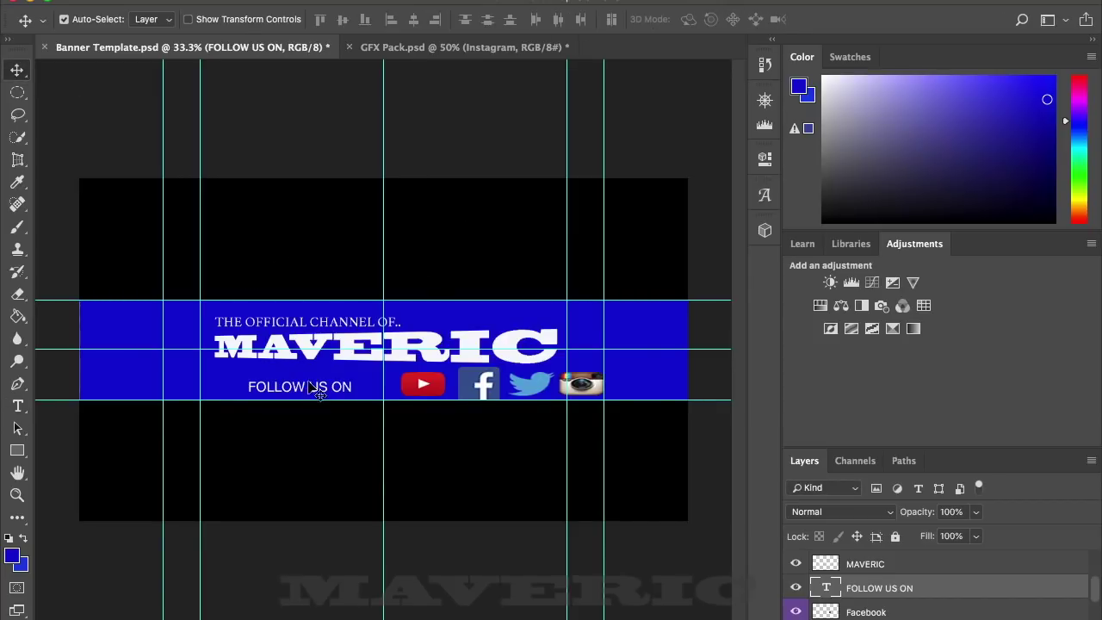
pyautogui.moveTo(308, 387); pyautogui.dragTo(317, 386)
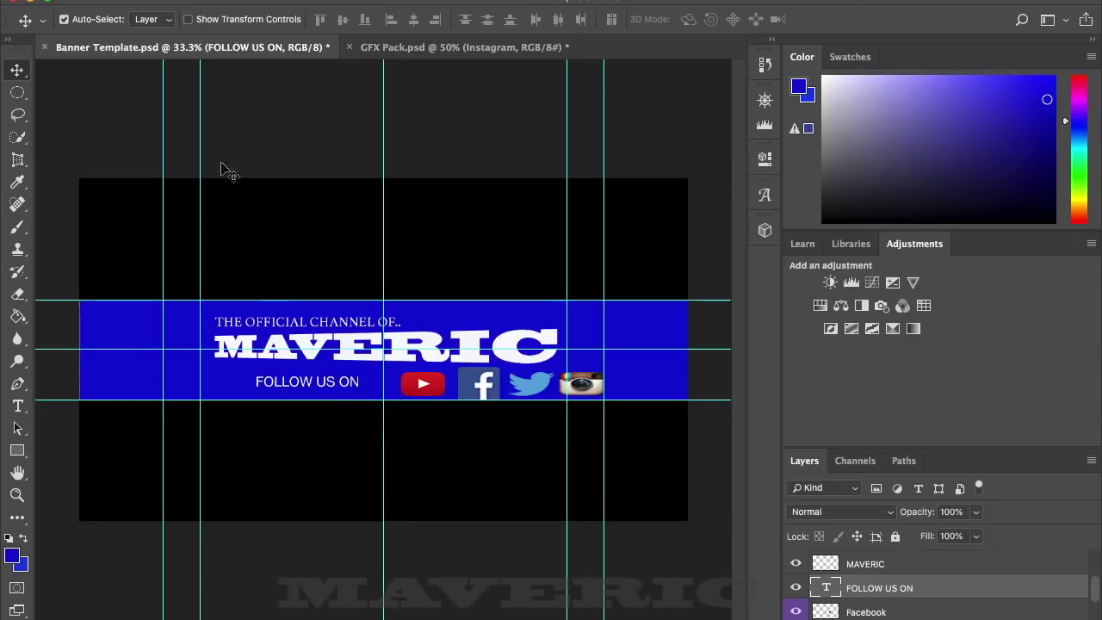
pyautogui.click(154, 0)
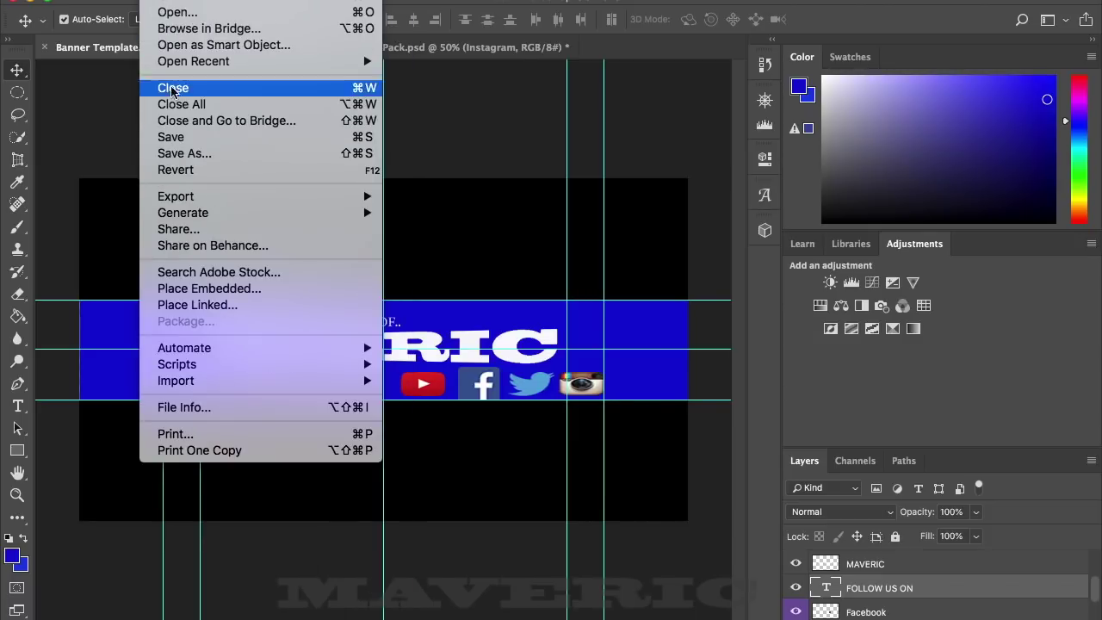
# Start a Save As with the file name 'Youtube banner' and JPEG as the format.
pyautogui.click(178, 153)
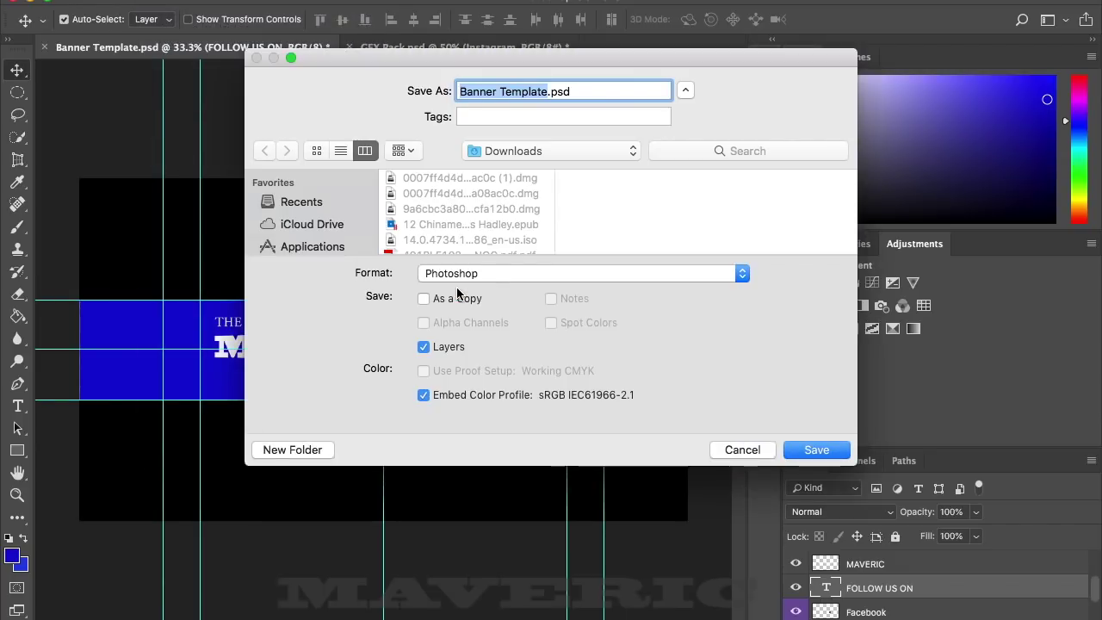
pyautogui.write('YOU')
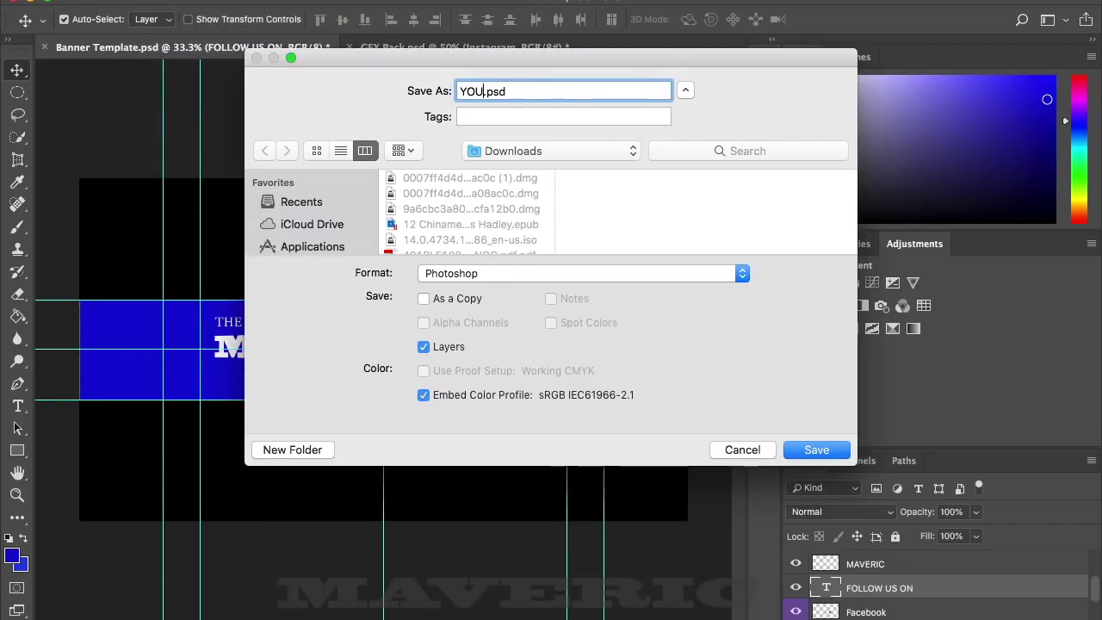
pyautogui.press('BackSpace')
pyautogui.press('BackSpace')
pyautogui.write('outube')
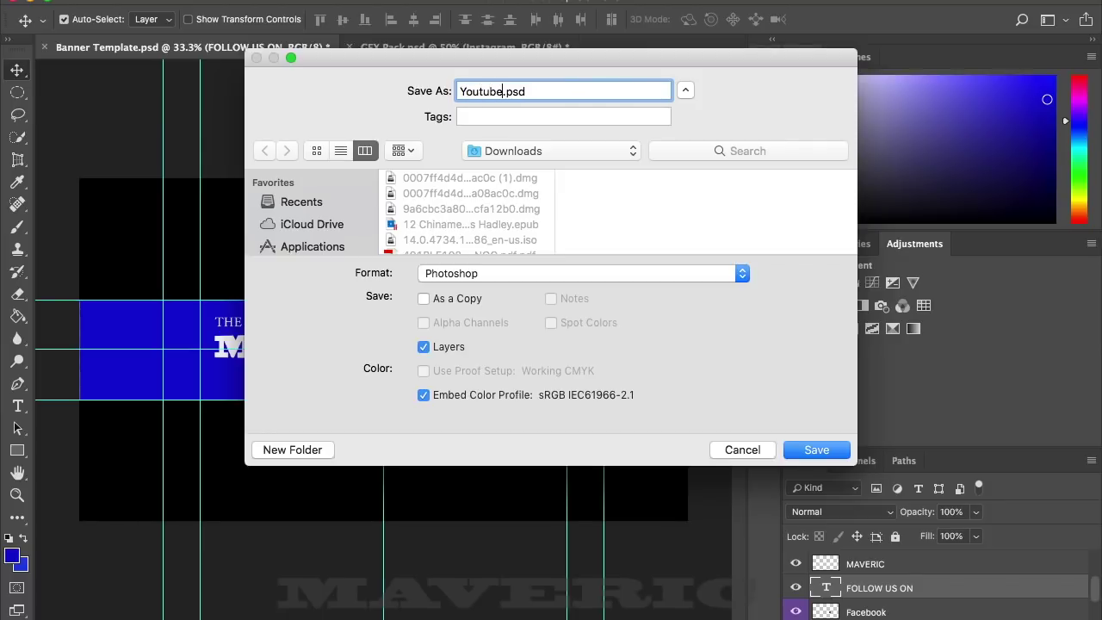
pyautogui.write(' banner')
pyautogui.click(623, 276)
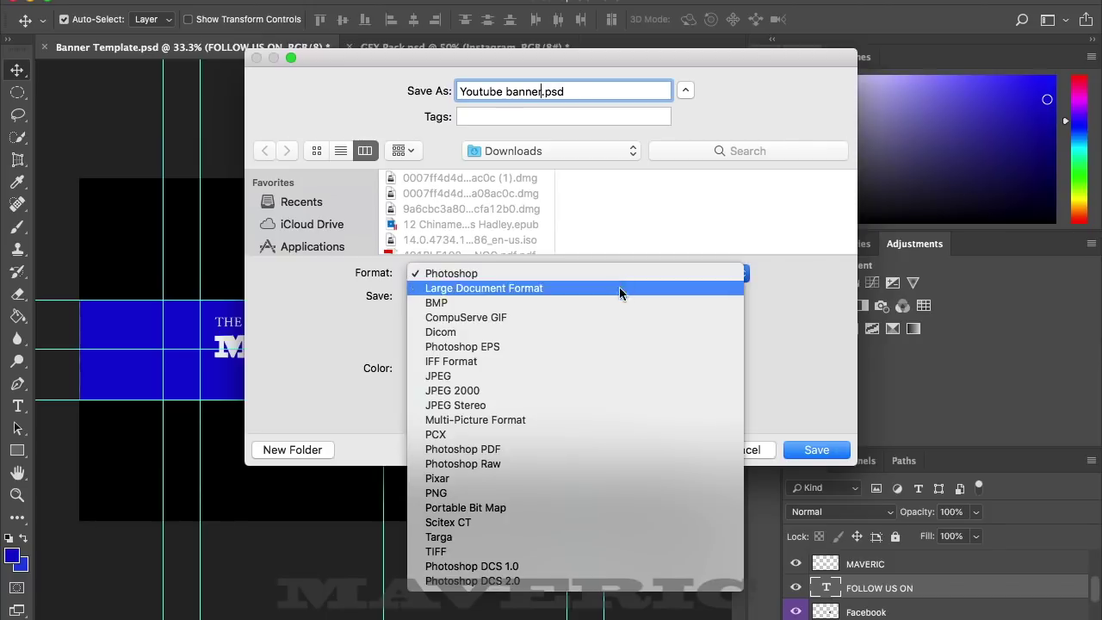
pyautogui.click(588, 382)
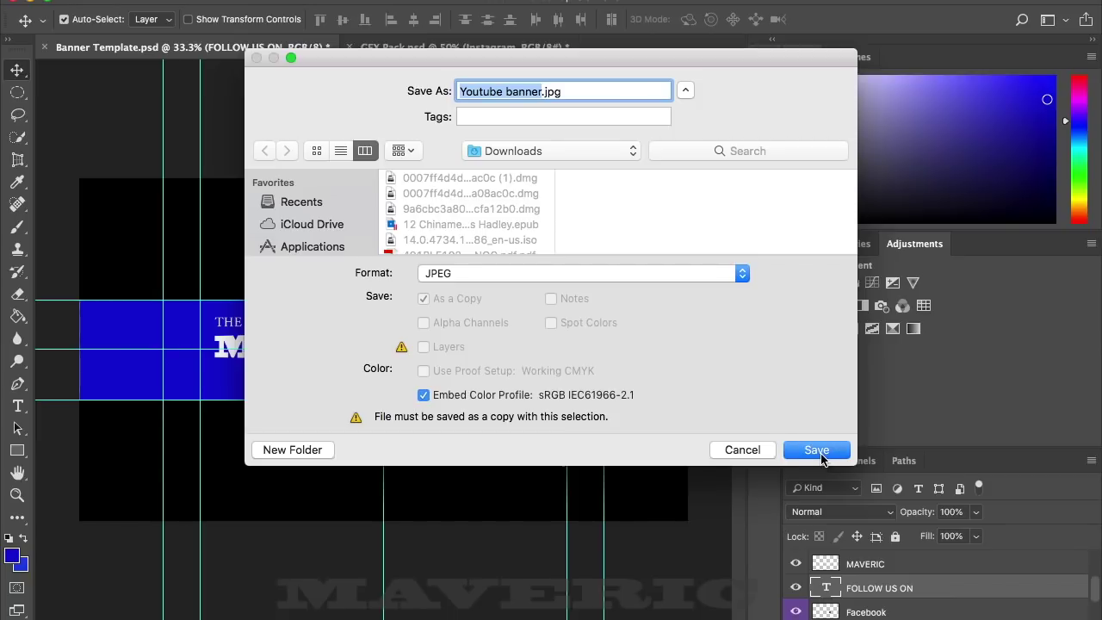
# Save the JPEG at Maximum quality 12, then minimize Photoshop.
pyautogui.click(816, 450)
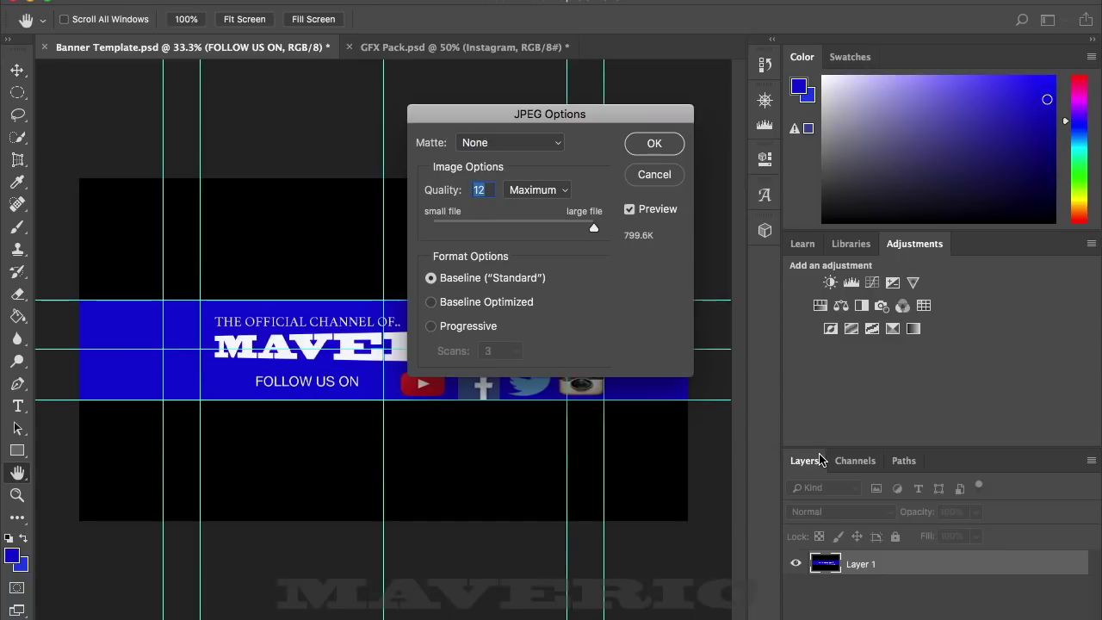
pyautogui.click(592, 233)
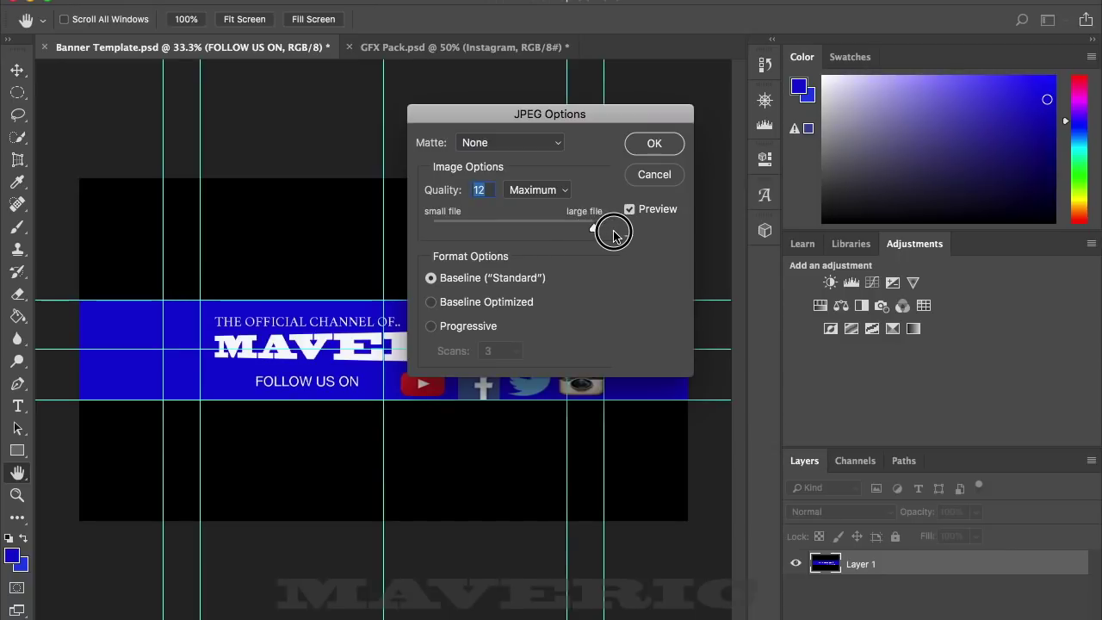
pyautogui.click(563, 191)
pyautogui.click(561, 189)
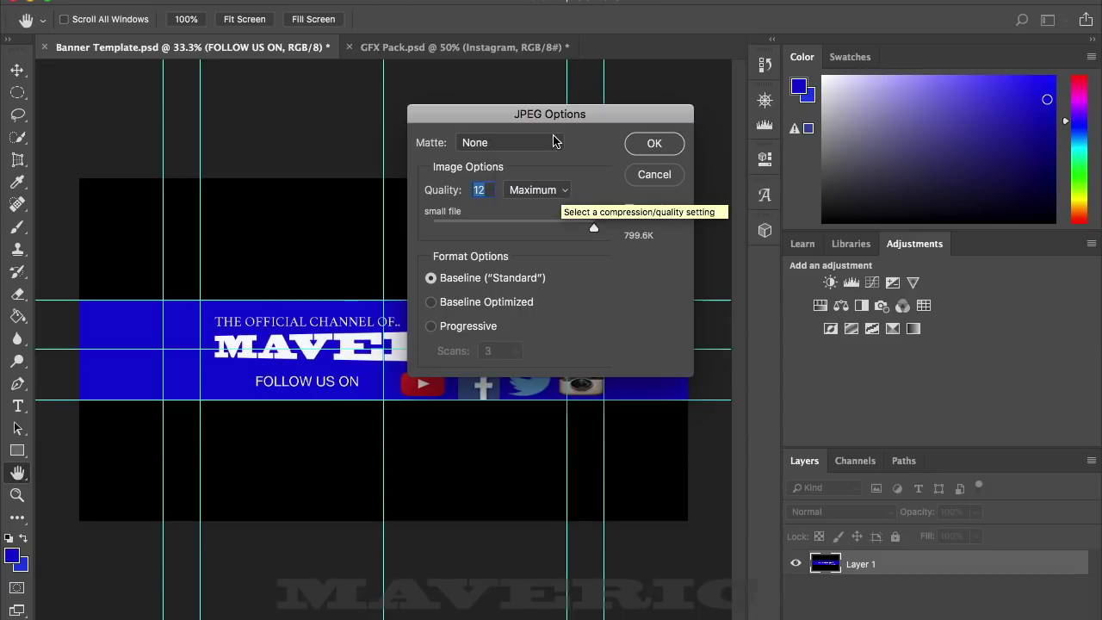
pyautogui.click(652, 143)
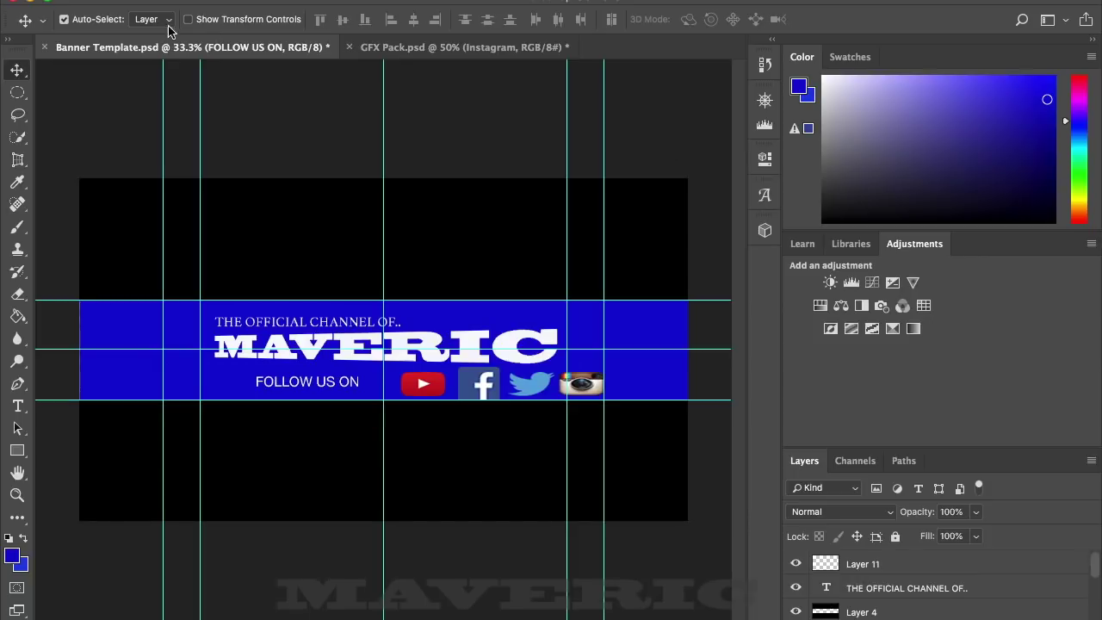
pyautogui.click(32, 2)
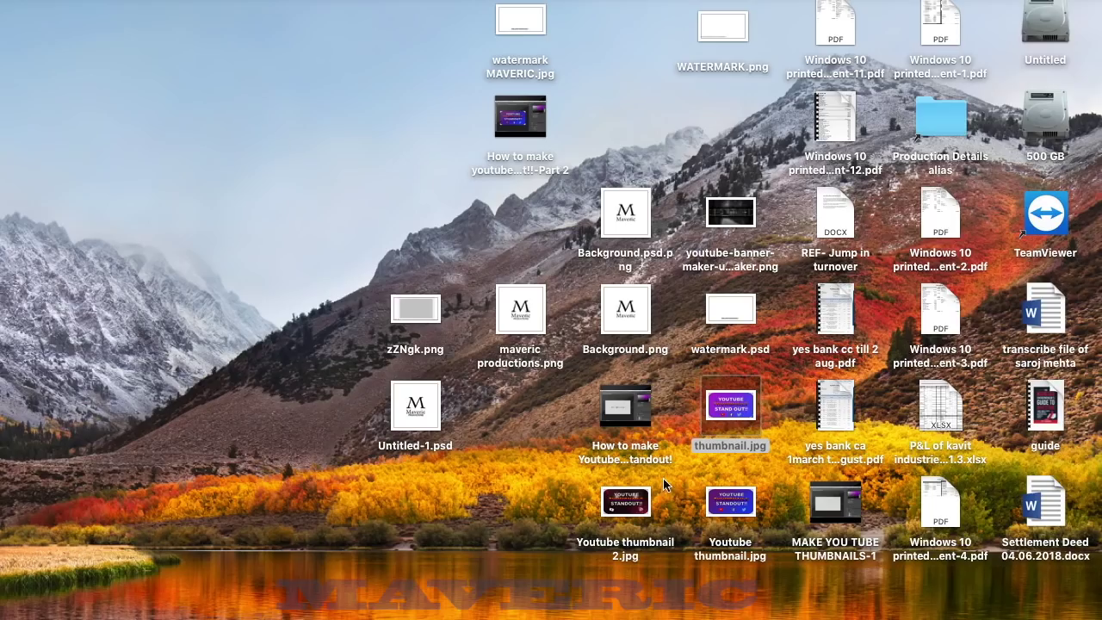
# Preview the sample youtube-banner-maker image, then close the preview.
pyautogui.moveTo(651, 426)
pyautogui.click(740, 218)
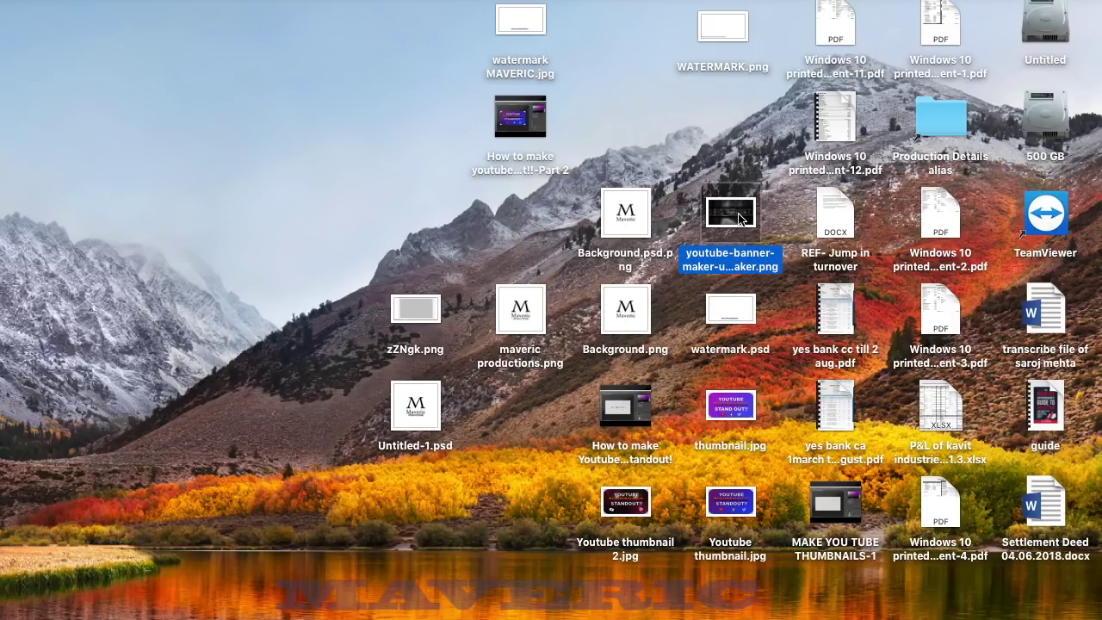
pyautogui.doubleClick(740, 217)
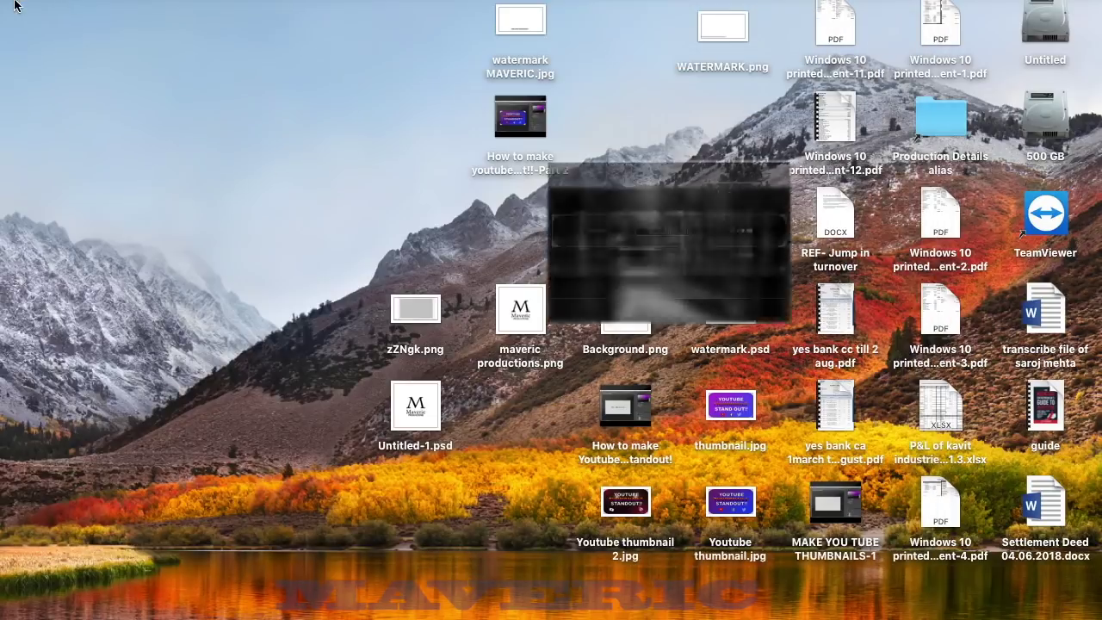
pyautogui.click(15, 3)
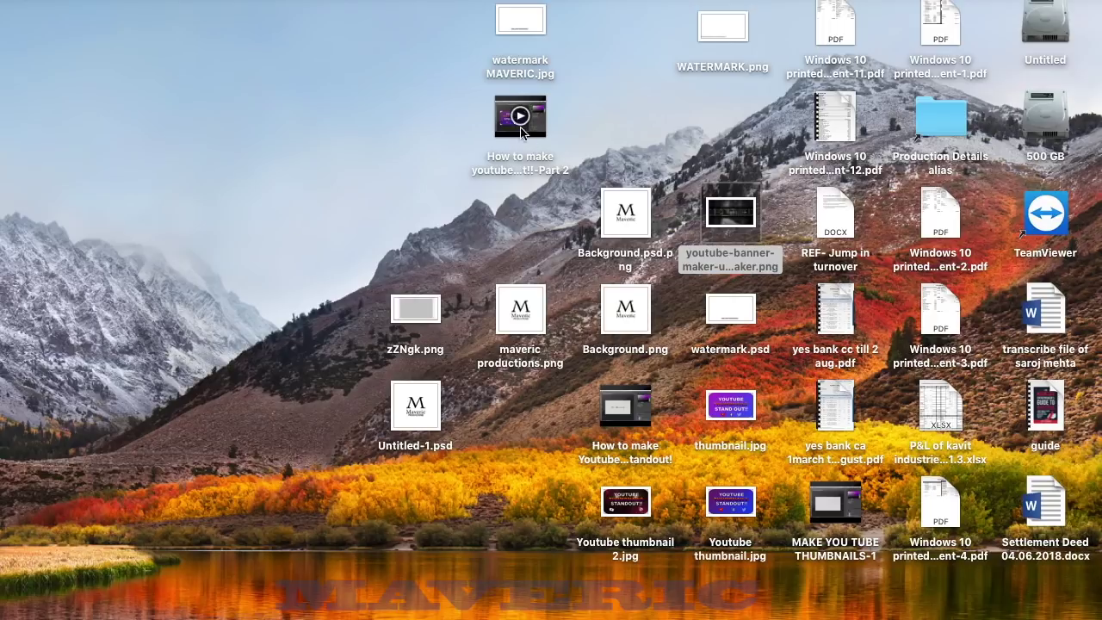
# Select zZNgk.png, then bring Banner Template.psd back in Photoshop from the Dock.
pyautogui.click(434, 317)
pyautogui.press('y')
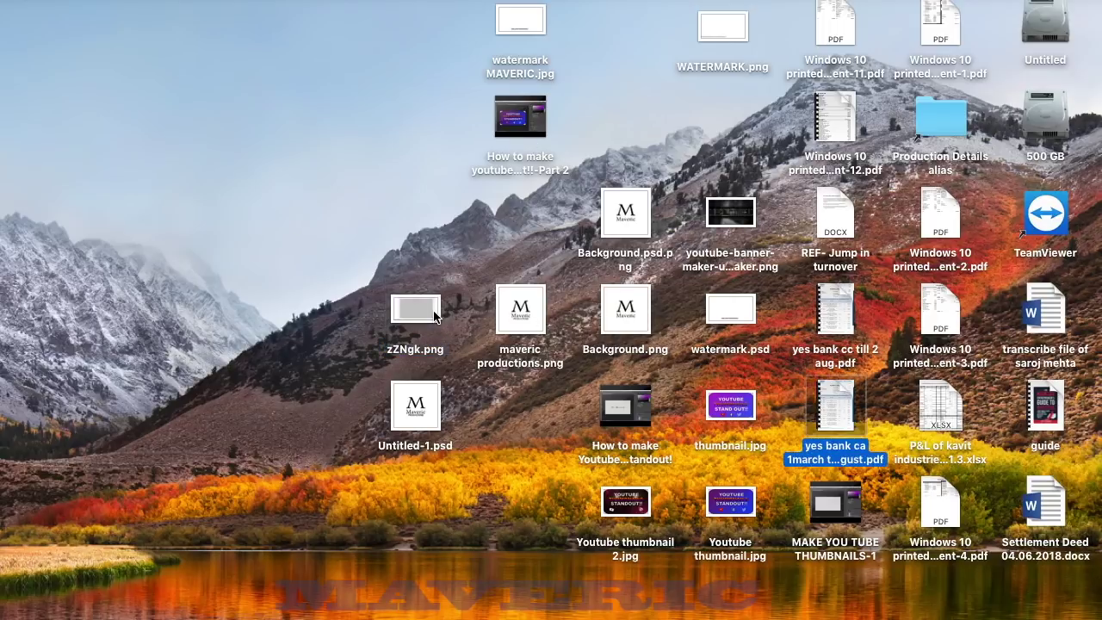
pyautogui.click(435, 317)
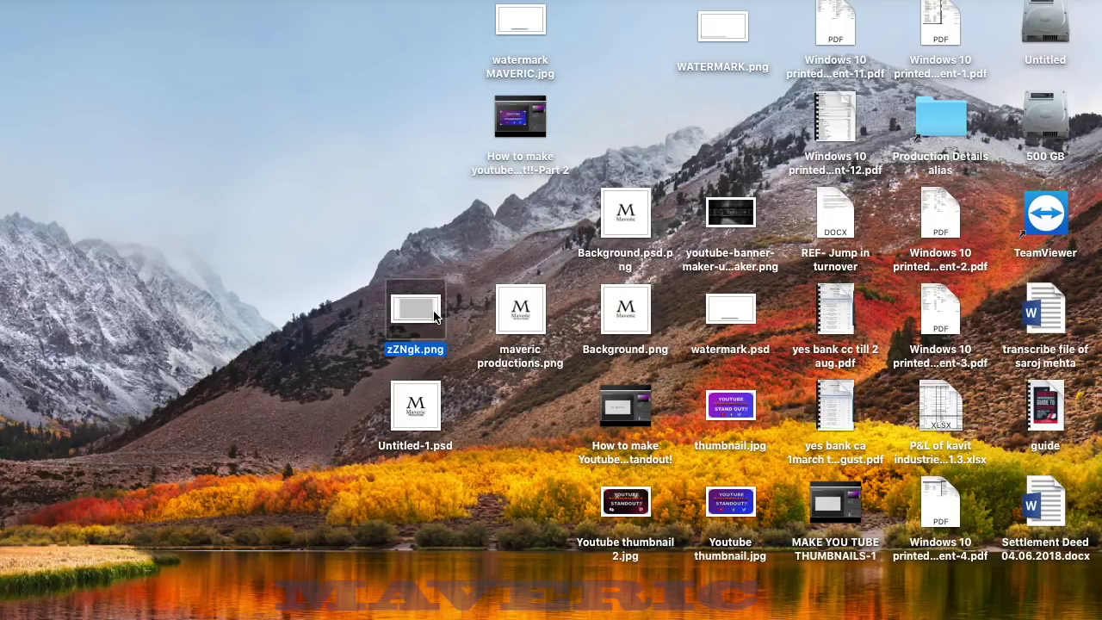
pyautogui.moveTo(699, 614)
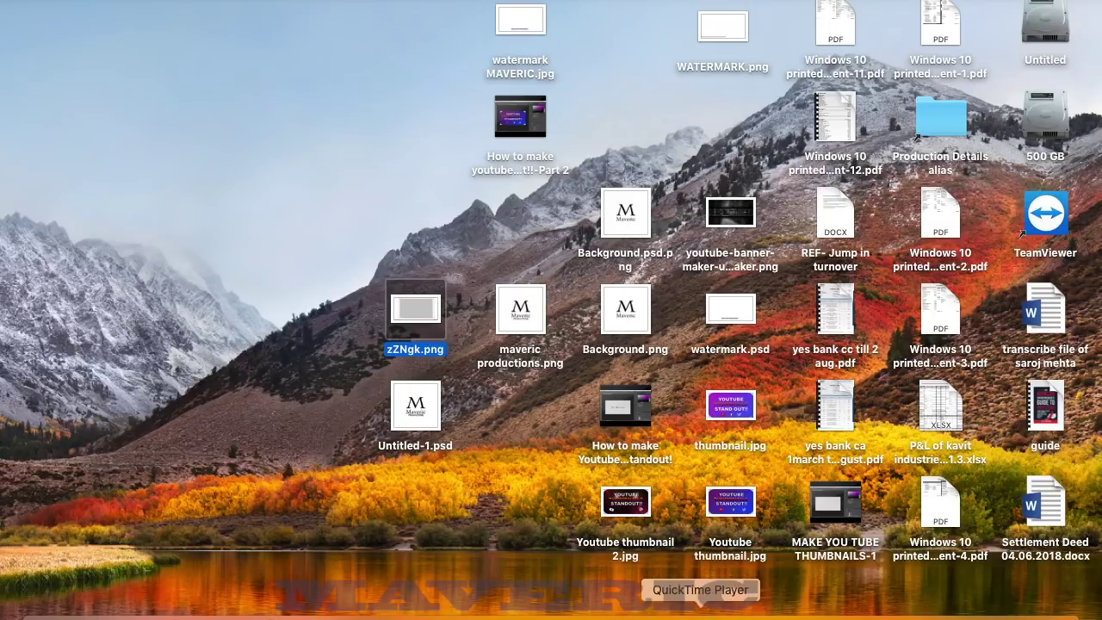
pyautogui.click(763, 610)
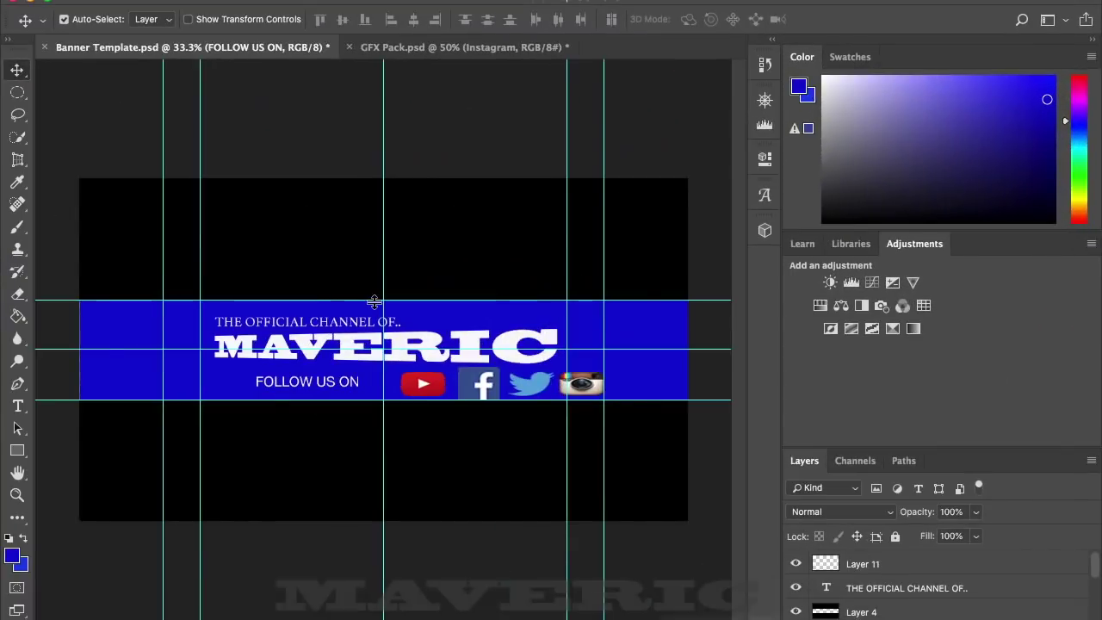
# Start a Save As copy with the Desktop as location and JPEG as format.
pyautogui.click(155, 0)
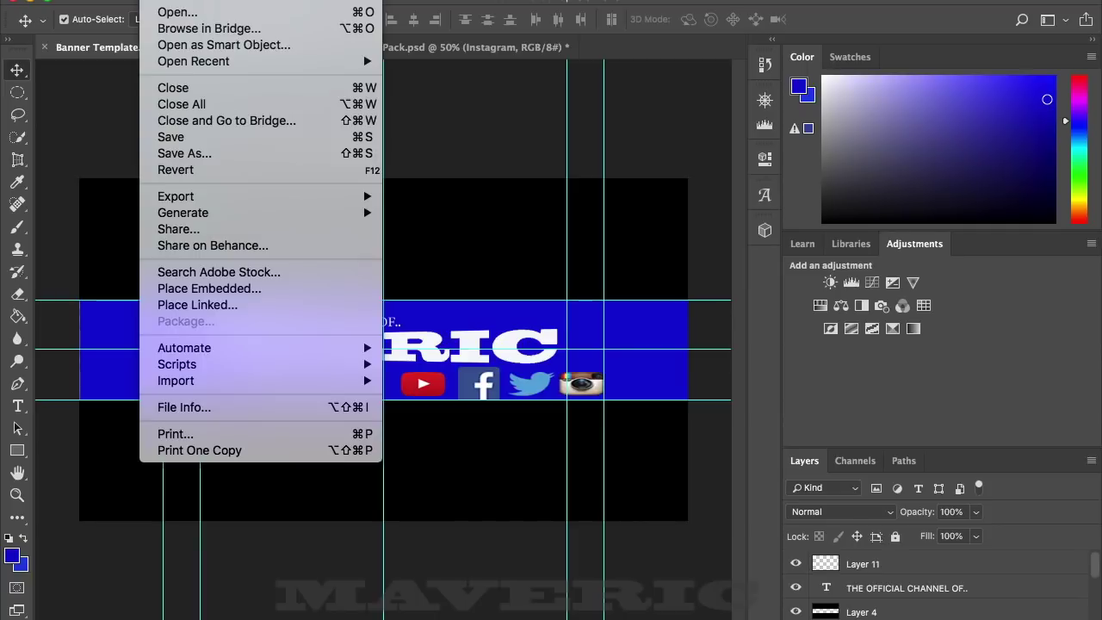
pyautogui.click(207, 154)
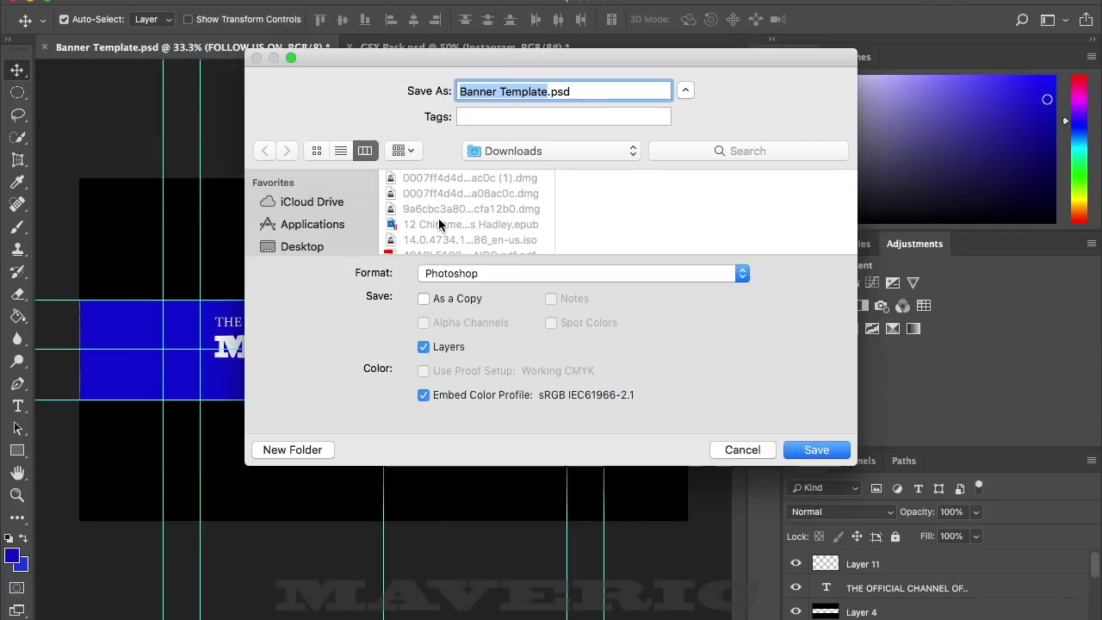
pyautogui.click(316, 249)
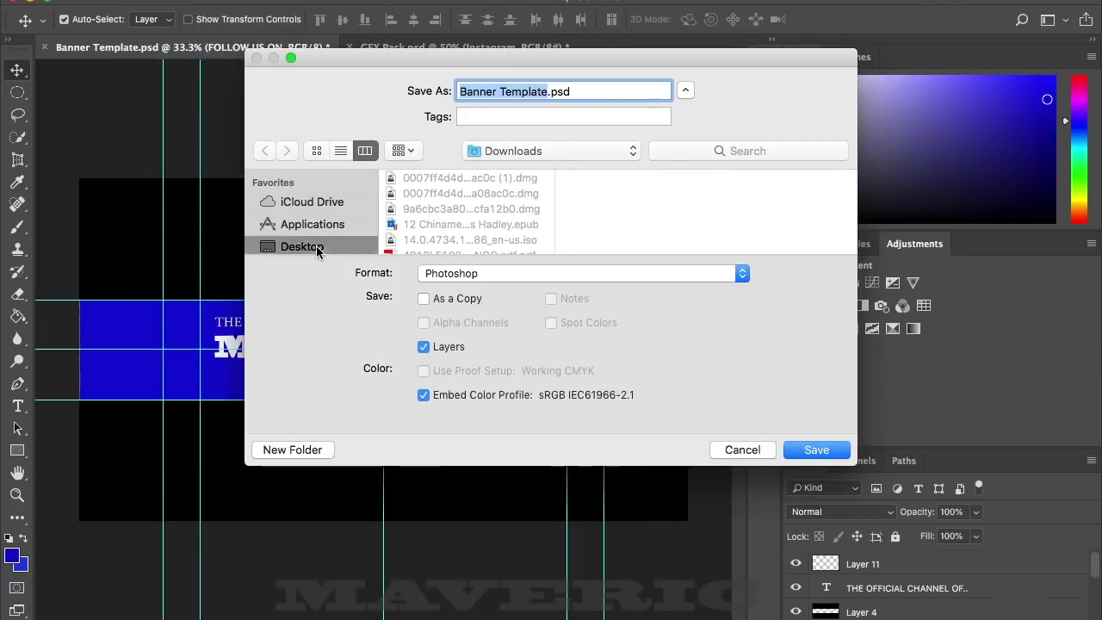
pyautogui.click(530, 275)
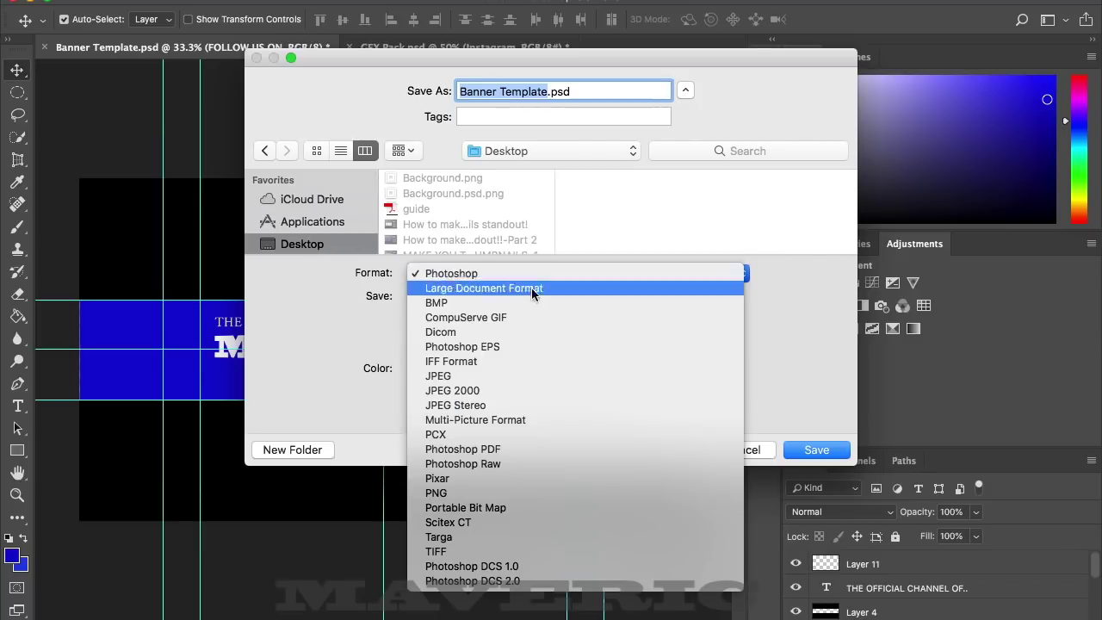
pyautogui.click(537, 375)
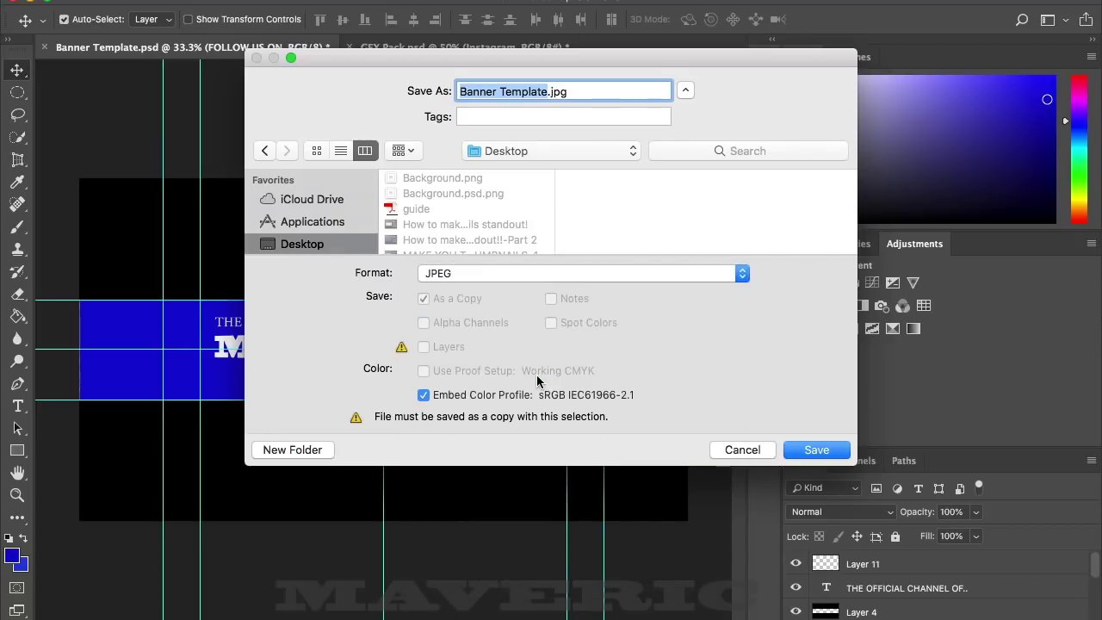
# Save it as 'Youtube Banner' at Maximum quality, then minimize Photoshop.
pyautogui.write('Youtu')
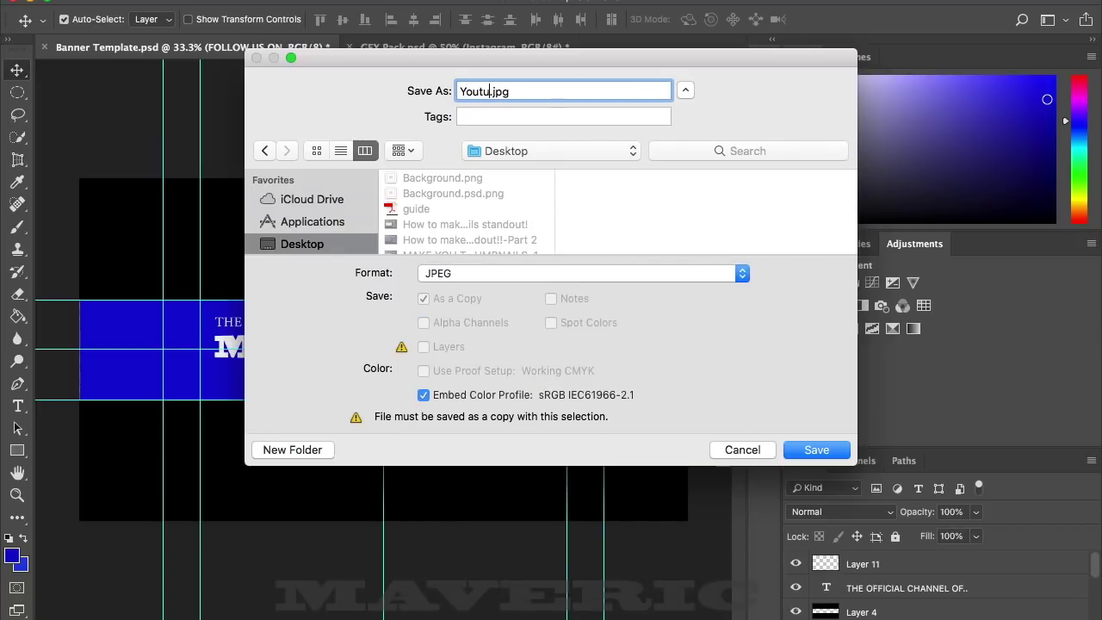
pyautogui.write('be Banne')
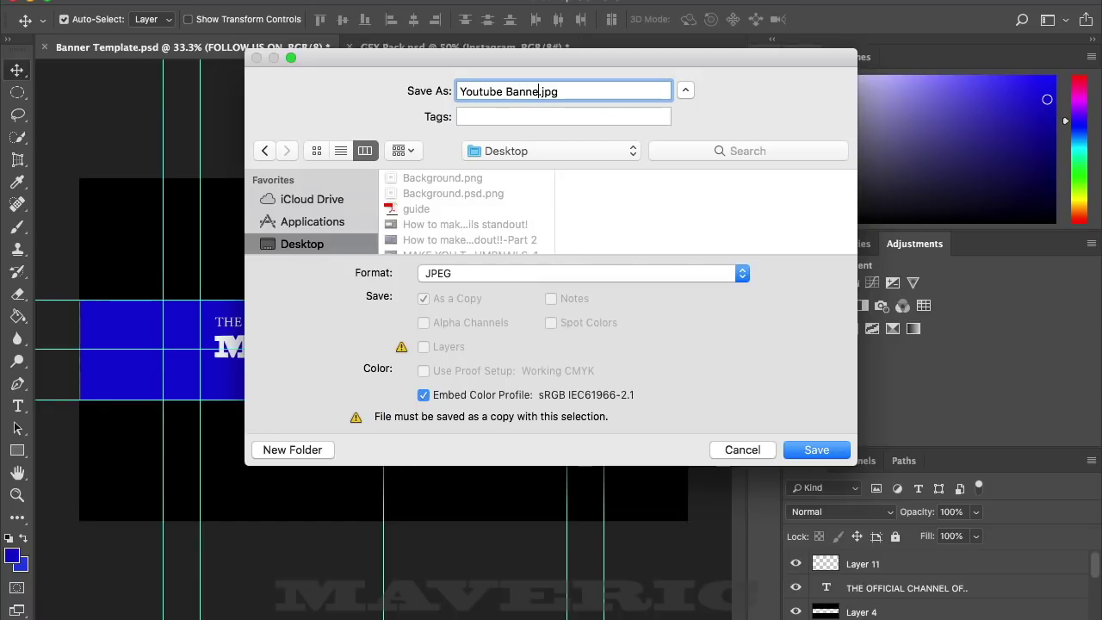
pyautogui.write('r')
pyautogui.press('Return')
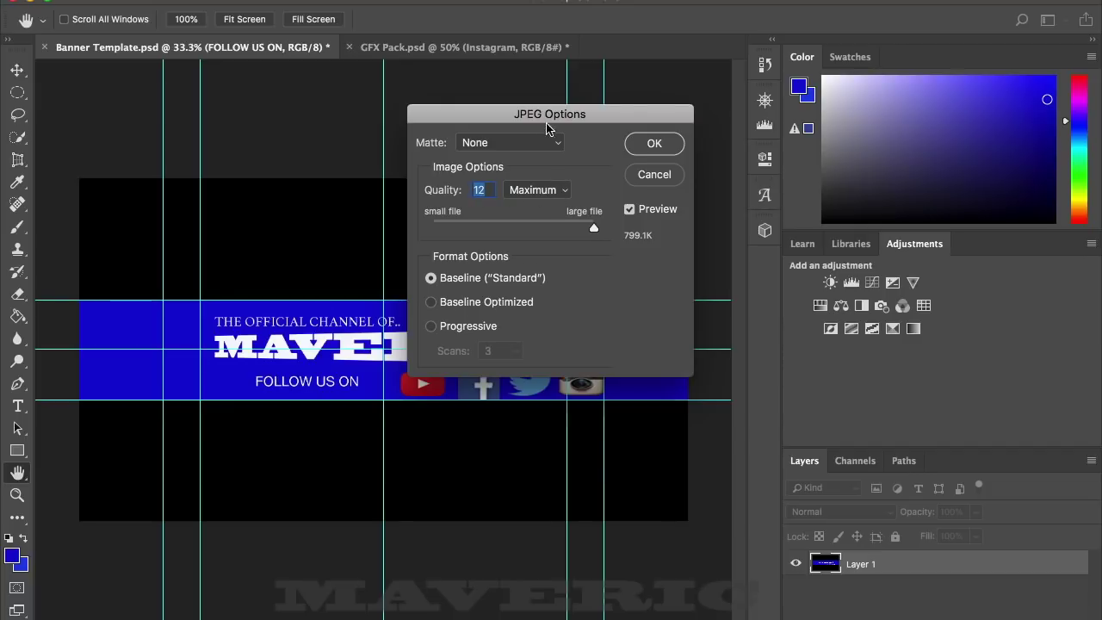
pyautogui.click(654, 144)
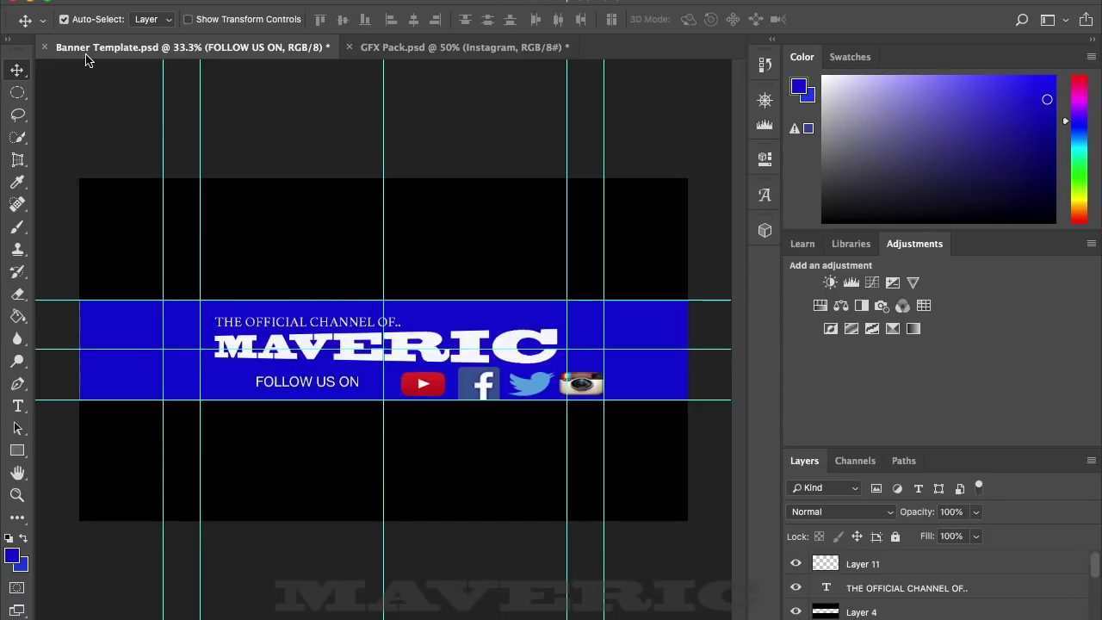
pyautogui.click(29, 5)
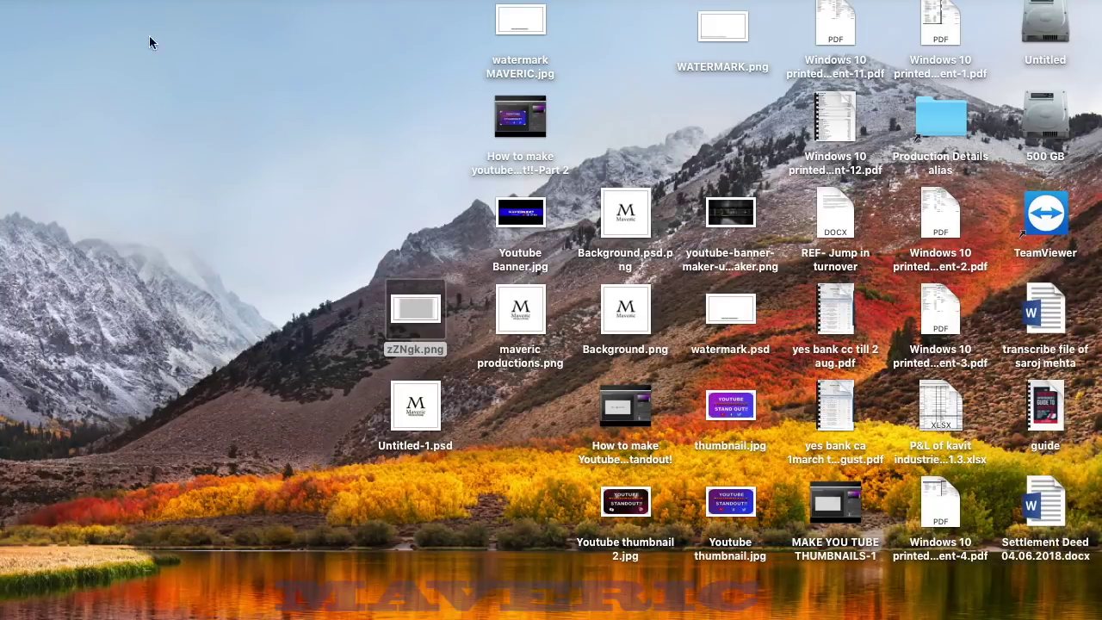
pyautogui.doubleClick(512, 213)
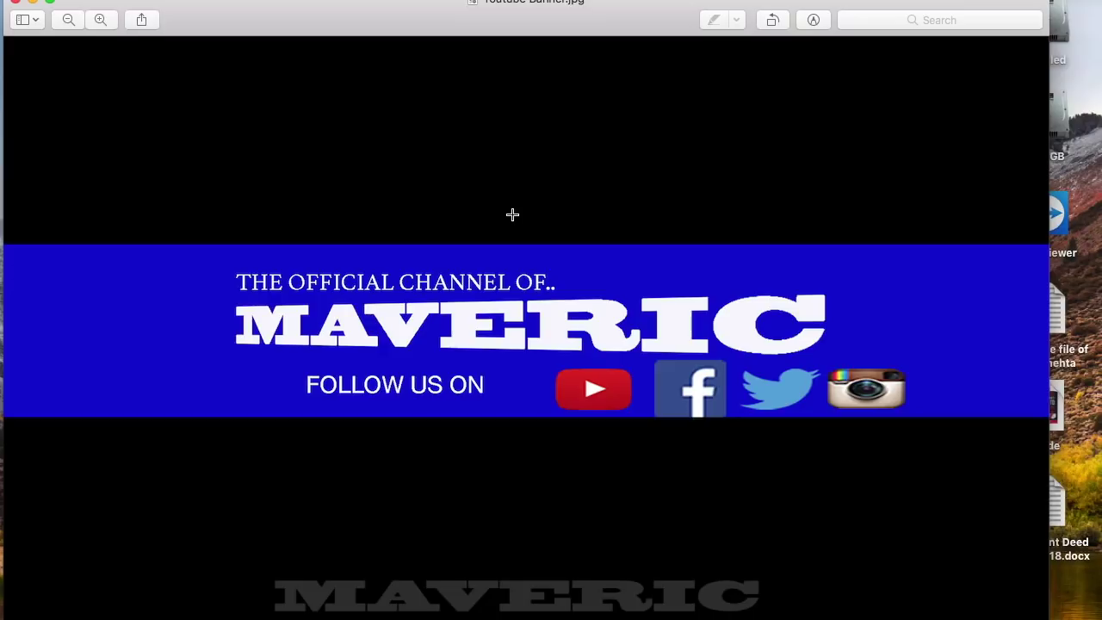
pyautogui.click(17, 5)
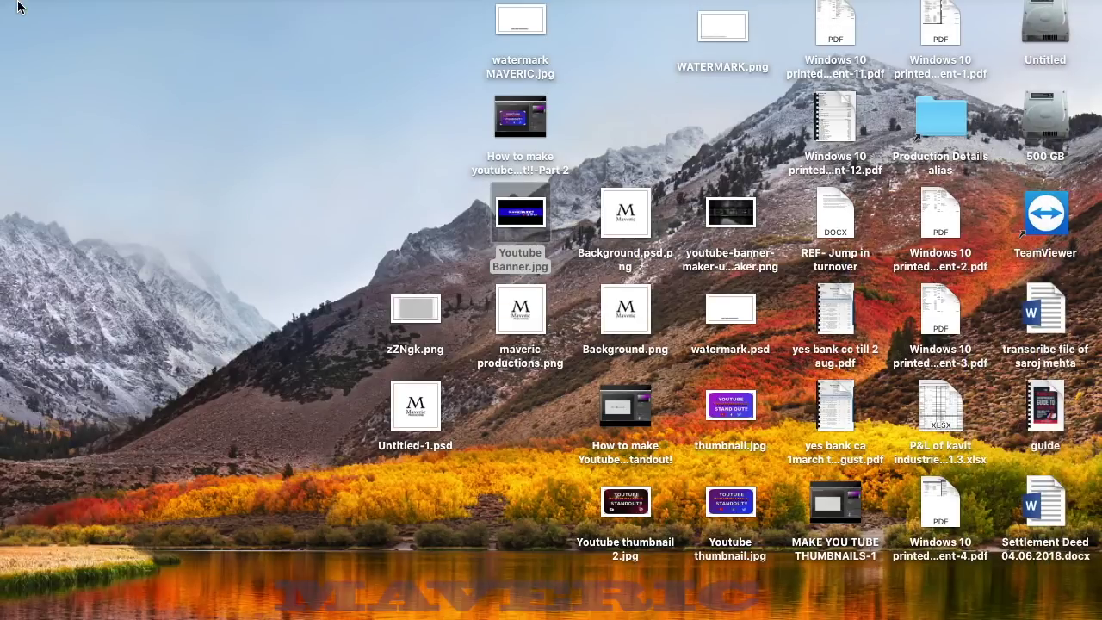